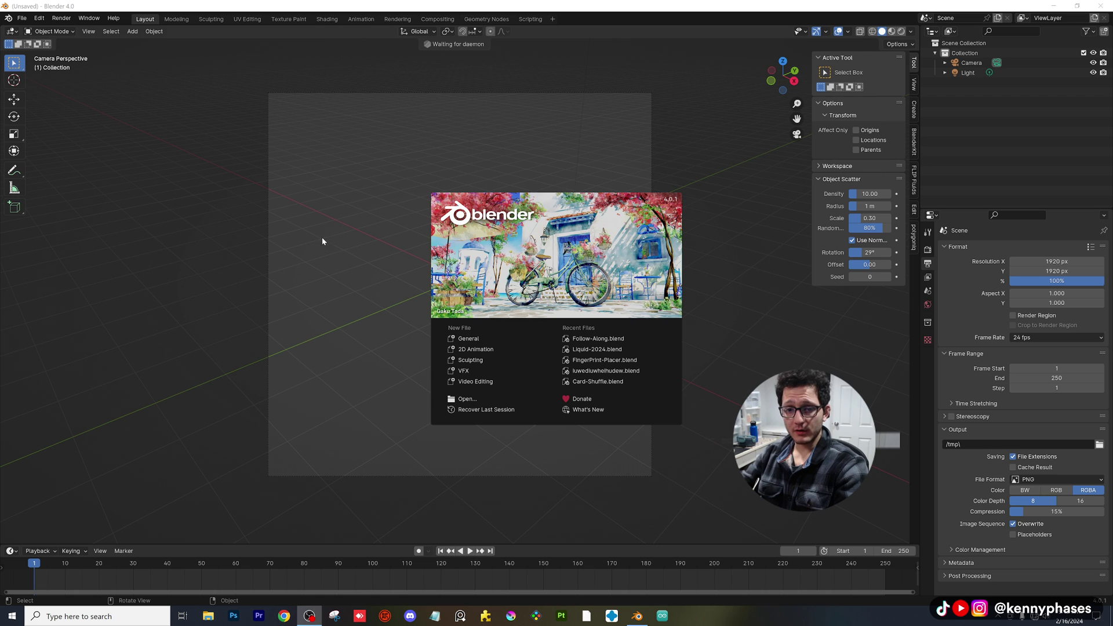
# Dismiss the splash screen and delete all default objects from the scene.
pyautogui.click(340, 218)
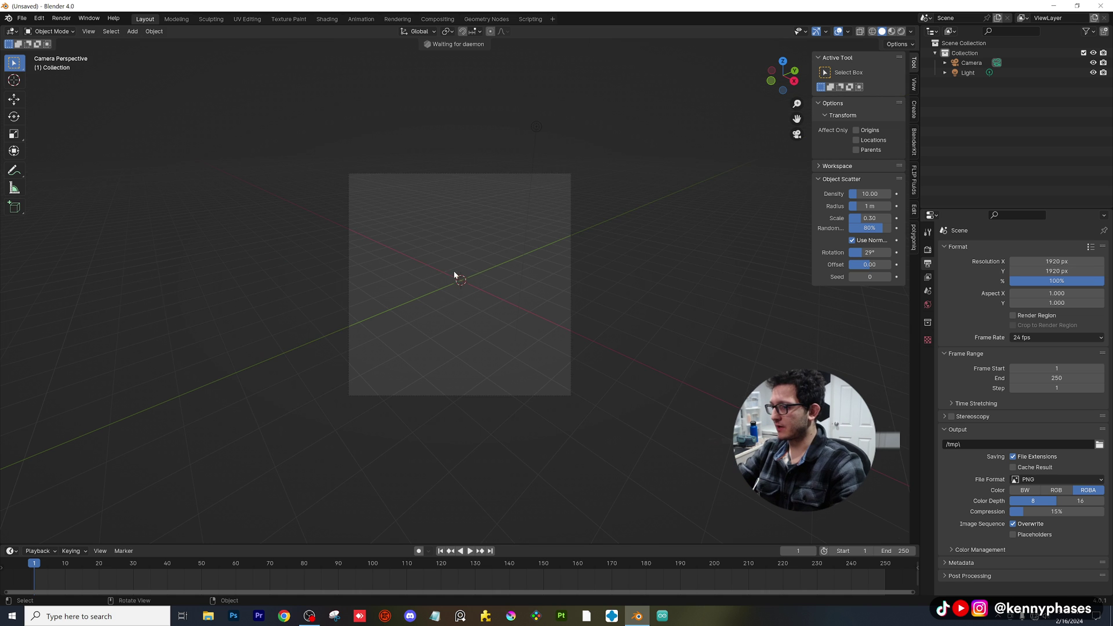
pyautogui.press('KP_0')
pyautogui.press('a')
pyautogui.press('x')
pyautogui.click(446, 269)
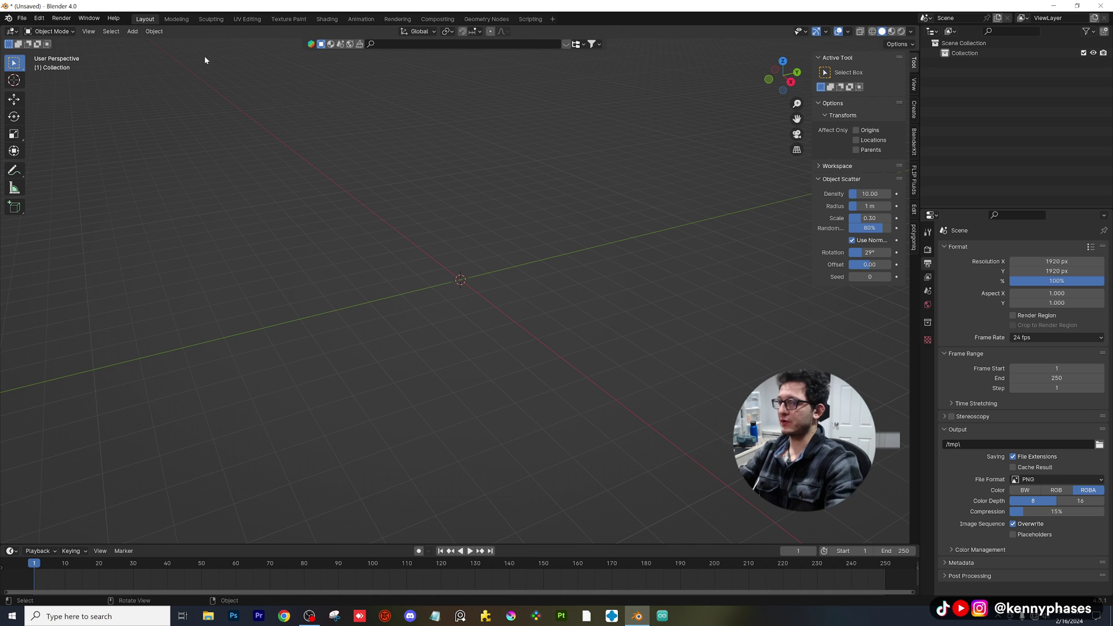
# Add a cube mesh at the world origin and scale it by 0.1.
pyautogui.click(133, 31)
pyautogui.moveTo(174, 42)
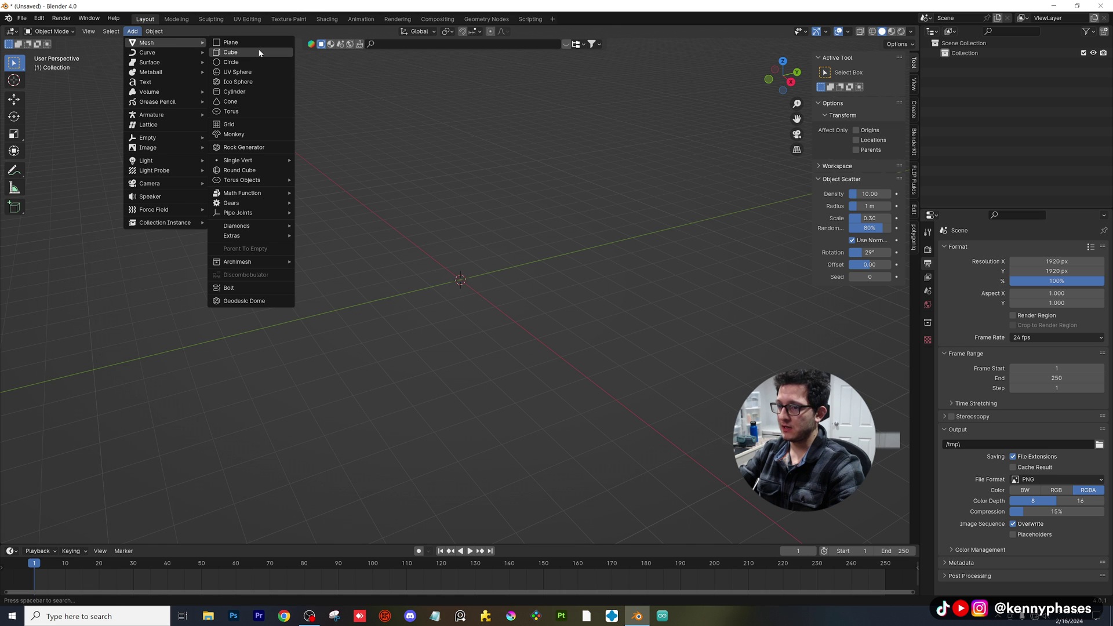
pyautogui.click(231, 52)
pyautogui.scroll(5, 510, 293)
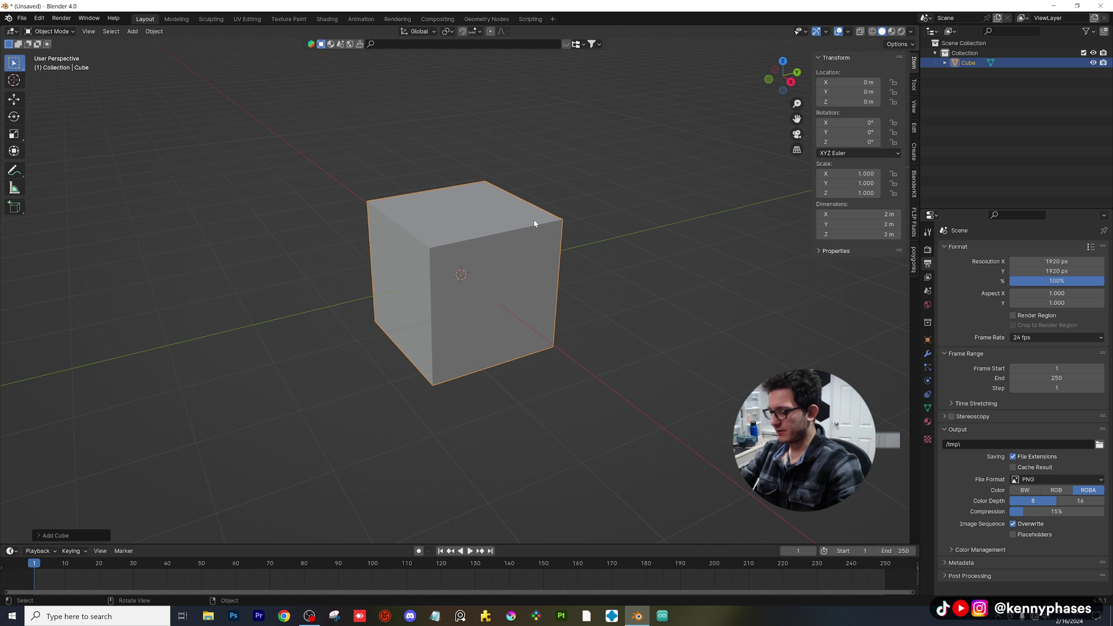
pyautogui.write('s.1')
pyautogui.press('Return')
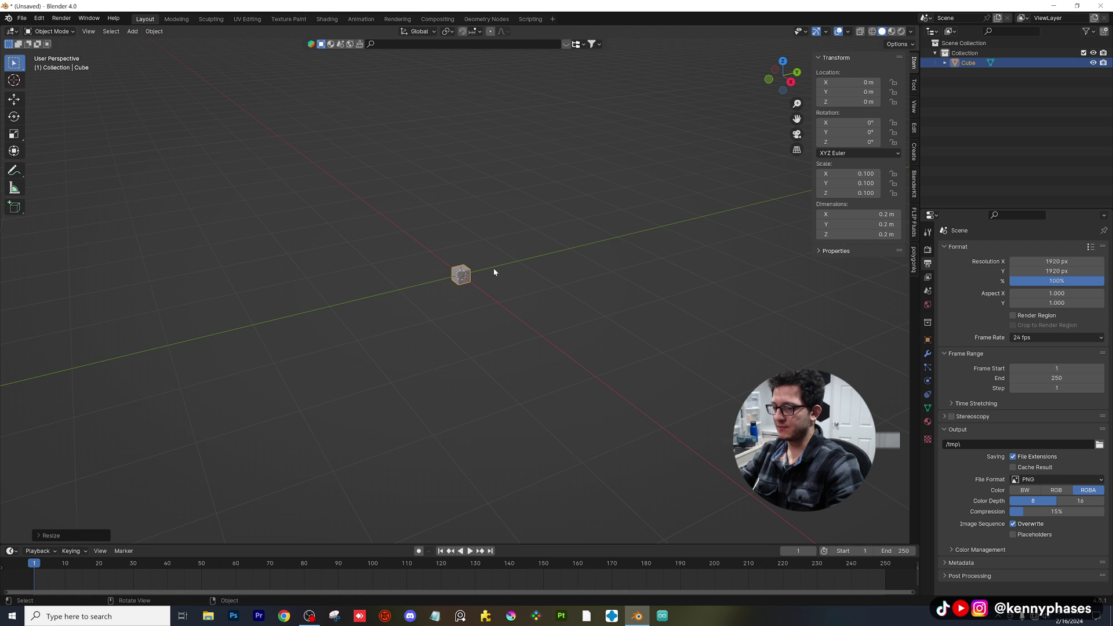
# Duplicate the small cube along the Y axis, offset about -0.32 m with a gap between the two.
pyautogui.scroll(4, 484, 284)
pyautogui.hotkey('shift', 'd')
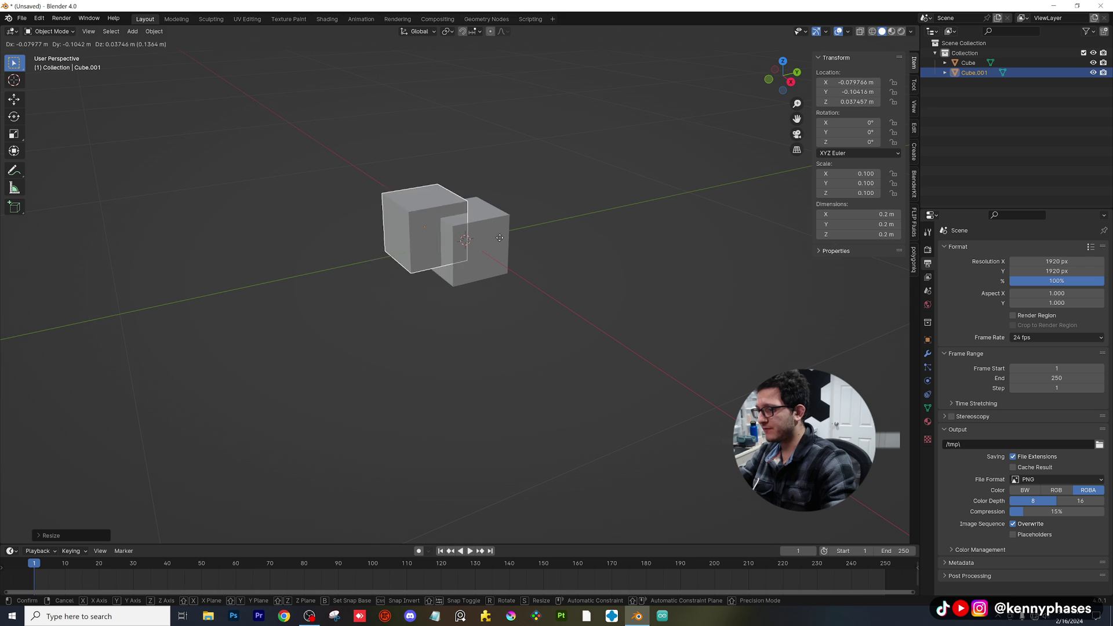
pyautogui.press('y')
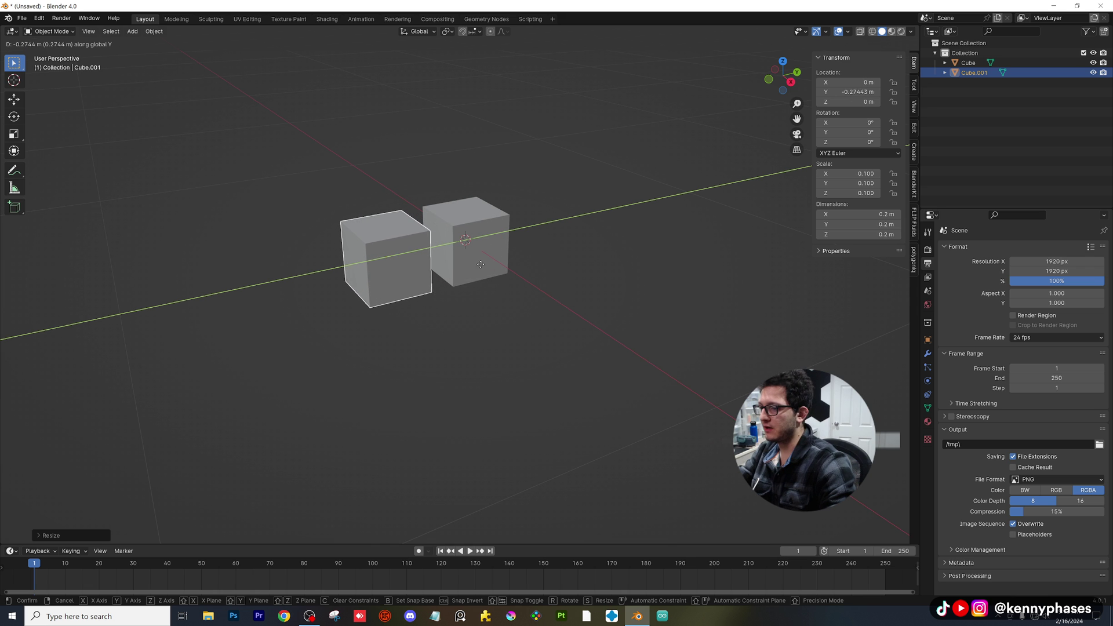
pyautogui.click(467, 267)
# Repeat the cube duplication to form an evenly spaced row of twelve cubes along the Y axis.
pyautogui.scroll(-2, 470, 281)
pyautogui.keyDown('shift'); pyautogui.moveTo(471, 295); pyautogui.dragTo(534, 273, button='middle'); pyautogui.keyUp('shift')
pyautogui.hotkey('shift', 'r')
pyautogui.hotkey('shift', 'r')
pyautogui.hotkey('shift', 'r')
pyautogui.hotkey('shift', 'r')
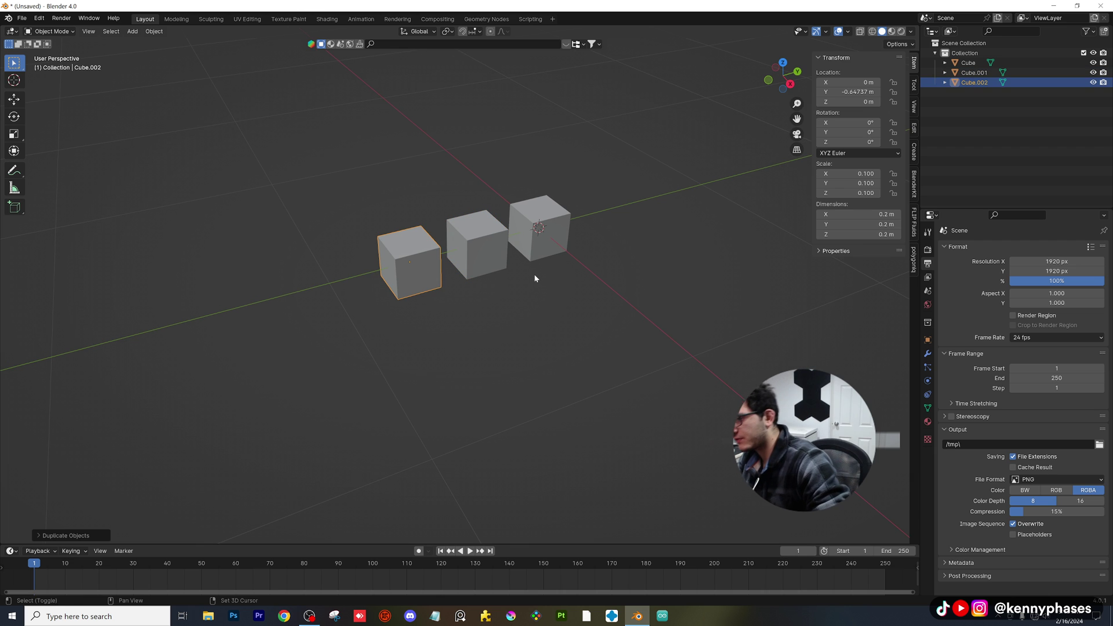
pyautogui.scroll(-3, 533, 273)
pyautogui.keyDown('shift'); pyautogui.moveTo(454, 308); pyautogui.dragTo(490, 284, button='middle'); pyautogui.keyUp('shift')
pyautogui.hotkey('shift', 'r')
pyautogui.hotkey('shift', 'r')
pyautogui.hotkey('shift', 'r')
pyautogui.hotkey('shift', 'r')
pyautogui.hotkey('shift', 'r')
pyautogui.hotkey('shift', 'r')
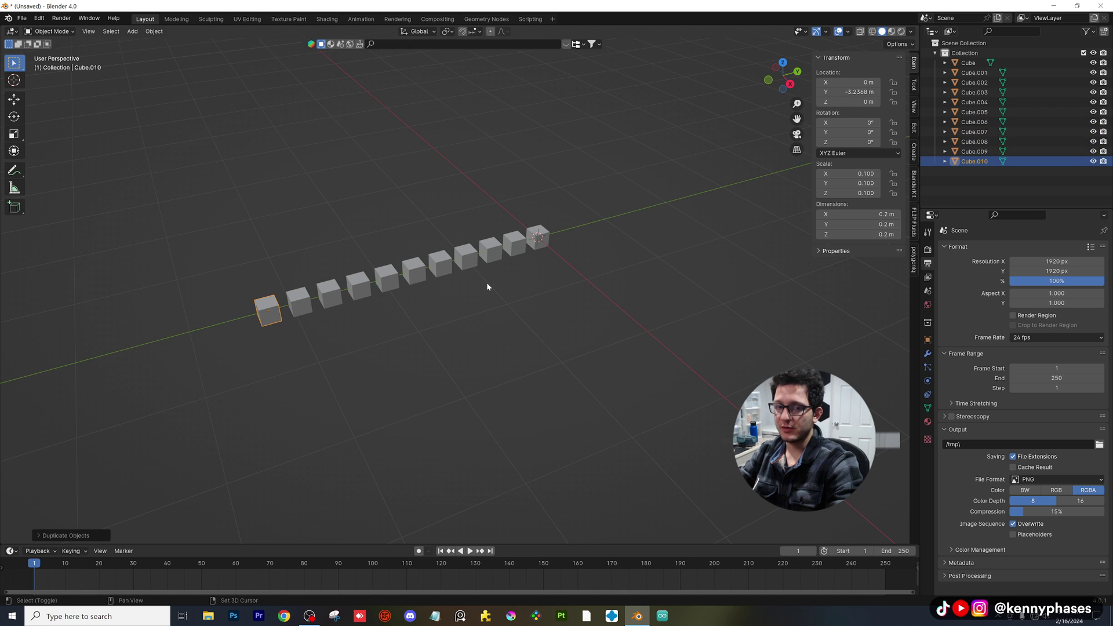
# Select the whole row of cubes and duplicate it along the X axis, offset about -0.34 m.
pyautogui.moveTo(607, 203); pyautogui.dragTo(218, 322)
pyautogui.moveTo(386, 304); pyautogui.dragTo(547, 283, button='middle')
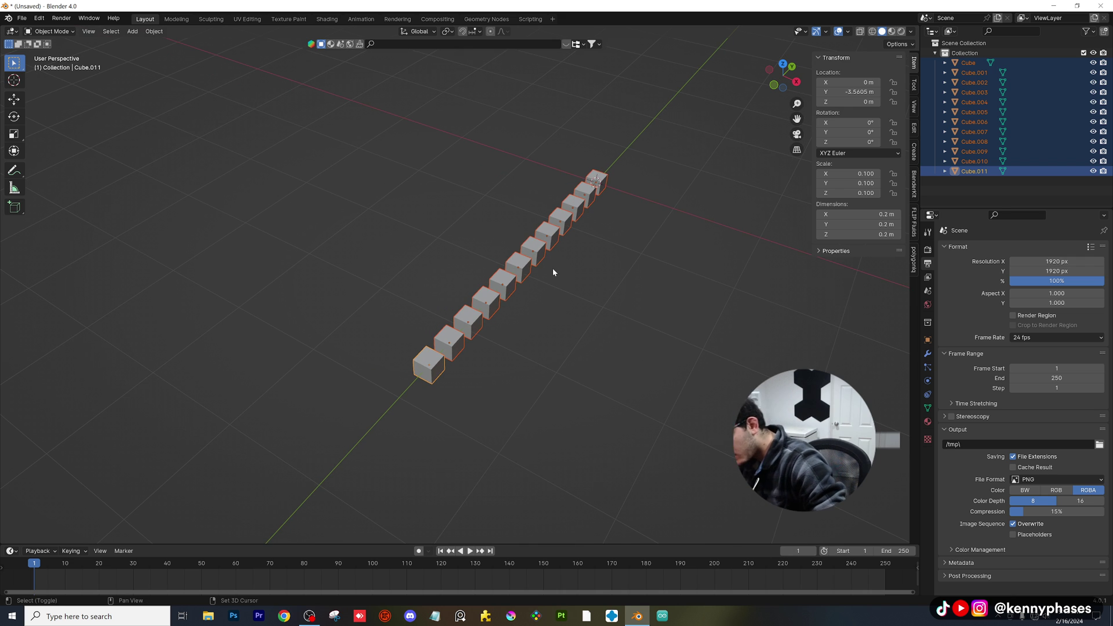
pyautogui.hotkey('shift', 'd')
pyautogui.press('x')
pyautogui.click(526, 262)
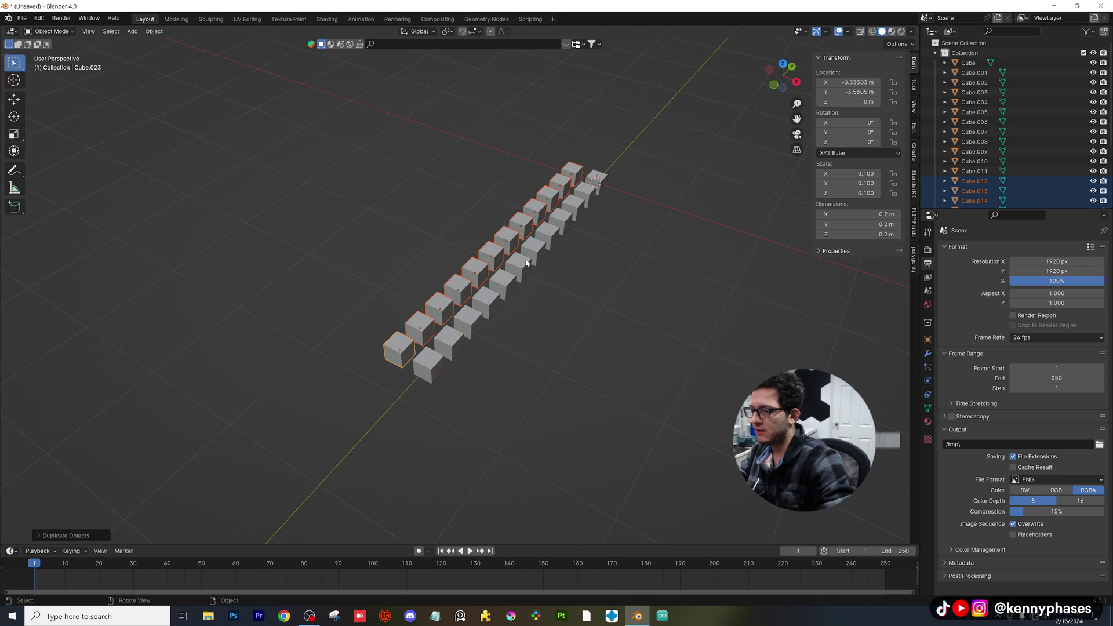
# Repeat the row duplication until the grid has eleven rows of cubes along the X axis.
pyautogui.hotkey('shift', 'r')
pyautogui.hotkey('shift', 'r')
pyautogui.hotkey('shift', 'r')
pyautogui.hotkey('shift', 'r')
pyautogui.hotkey('shift', 'r')
pyautogui.hotkey('shift', 'r')
pyautogui.hotkey('shift', 'r')
pyautogui.hotkey('shift', 'r')
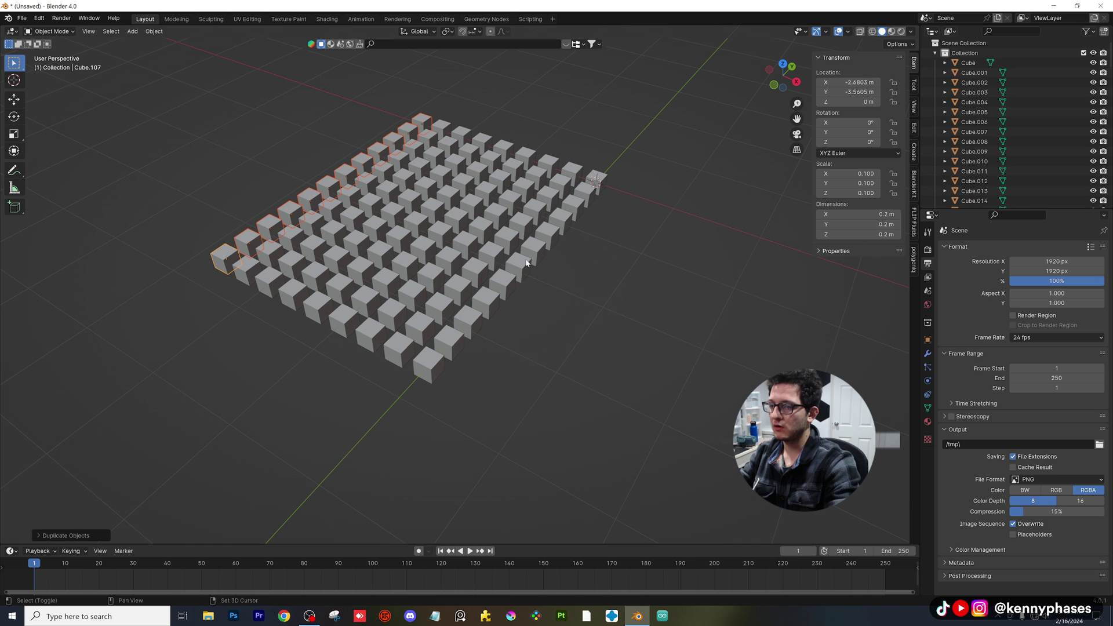
pyautogui.hotkey('shift', 'r')
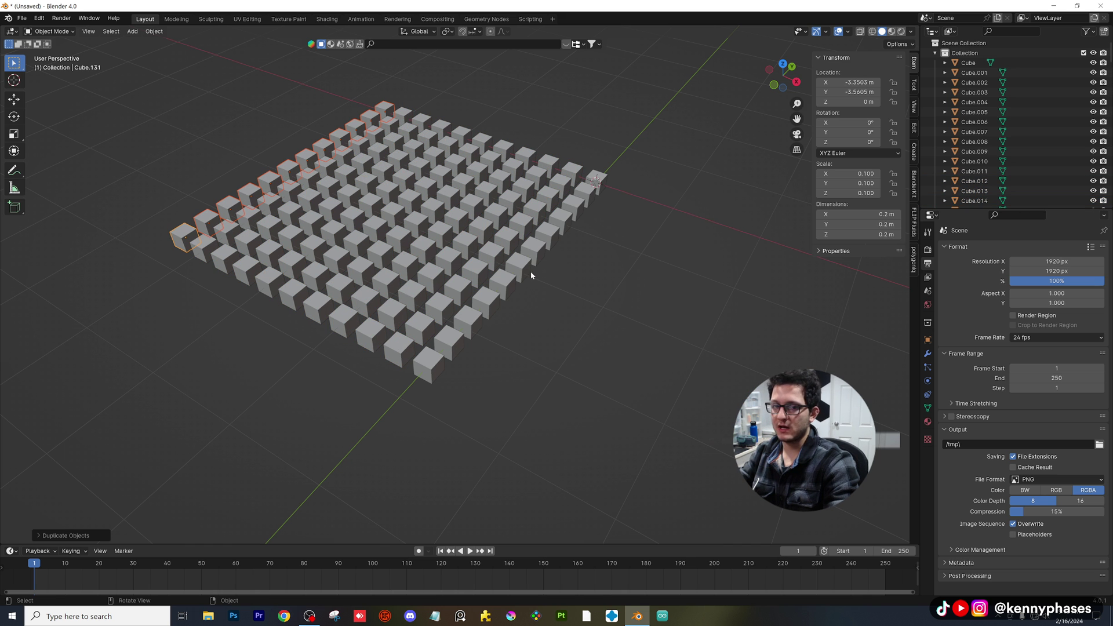
# Duplicate a cube from the middle of the grid and raise the copy above the grid along the Z axis.
pyautogui.keyDown('shift'); pyautogui.moveTo(481, 260); pyautogui.dragTo(555, 319, button='middle'); pyautogui.keyUp('shift')
pyautogui.scroll(-1, 554, 316)
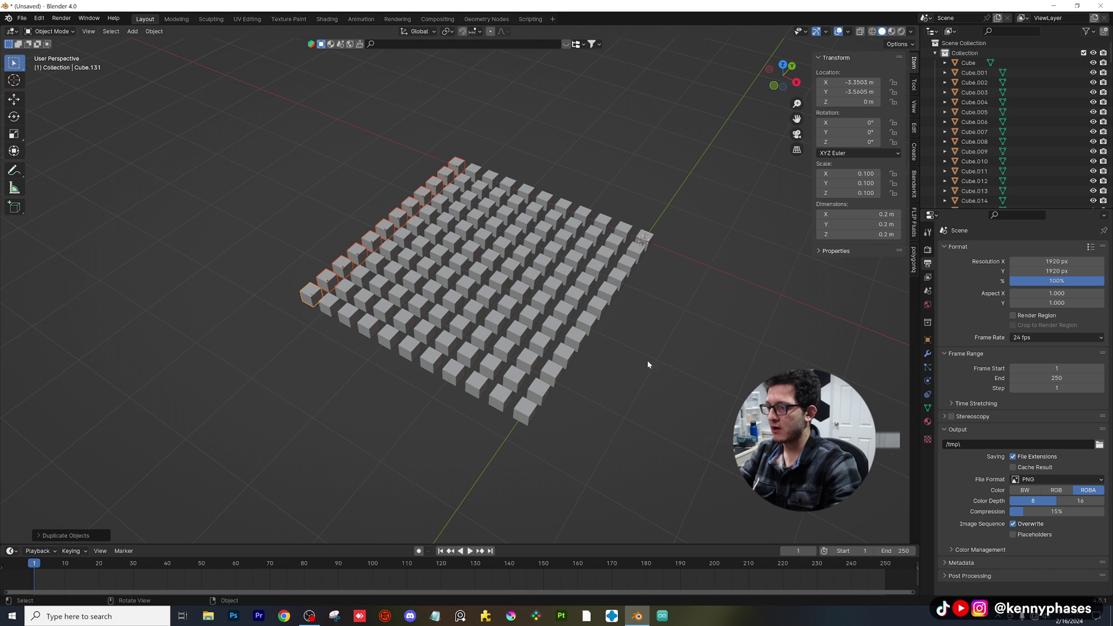
pyautogui.click(488, 264)
pyautogui.moveTo(488, 264); pyautogui.dragTo(507, 271, button='middle')
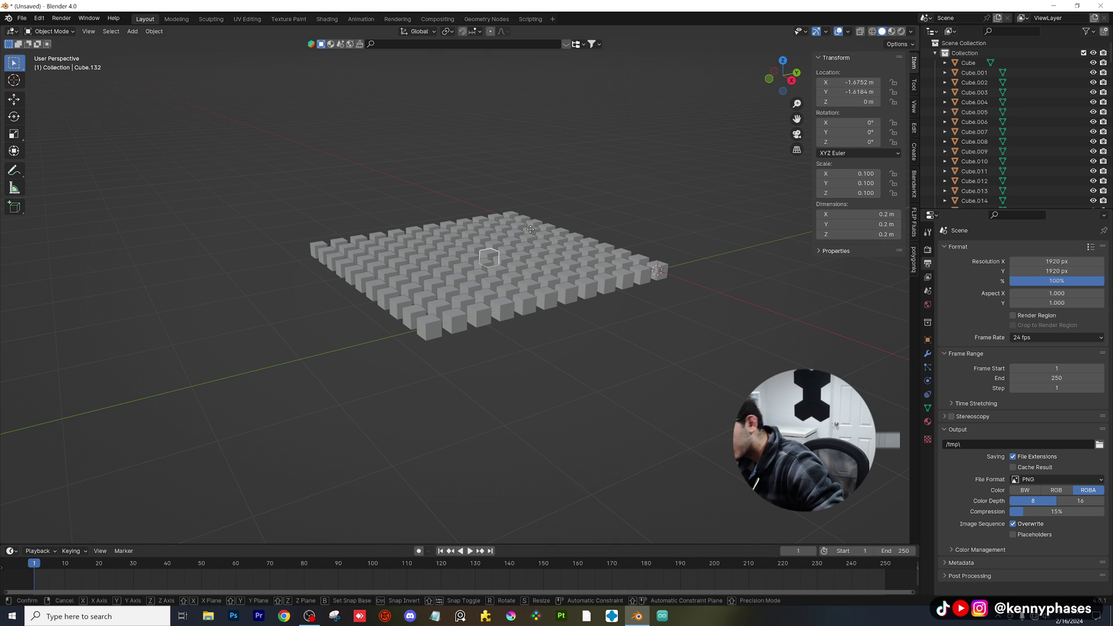
pyautogui.hotkey('shift', 'd')
pyautogui.press('z')
pyautogui.click(543, 174)
# Enlarge the raised cube to a scale of about 0.268 and move it to a height of about 1.1 m.
pyautogui.press('s')
pyautogui.click(636, 158)
pyautogui.press('g')
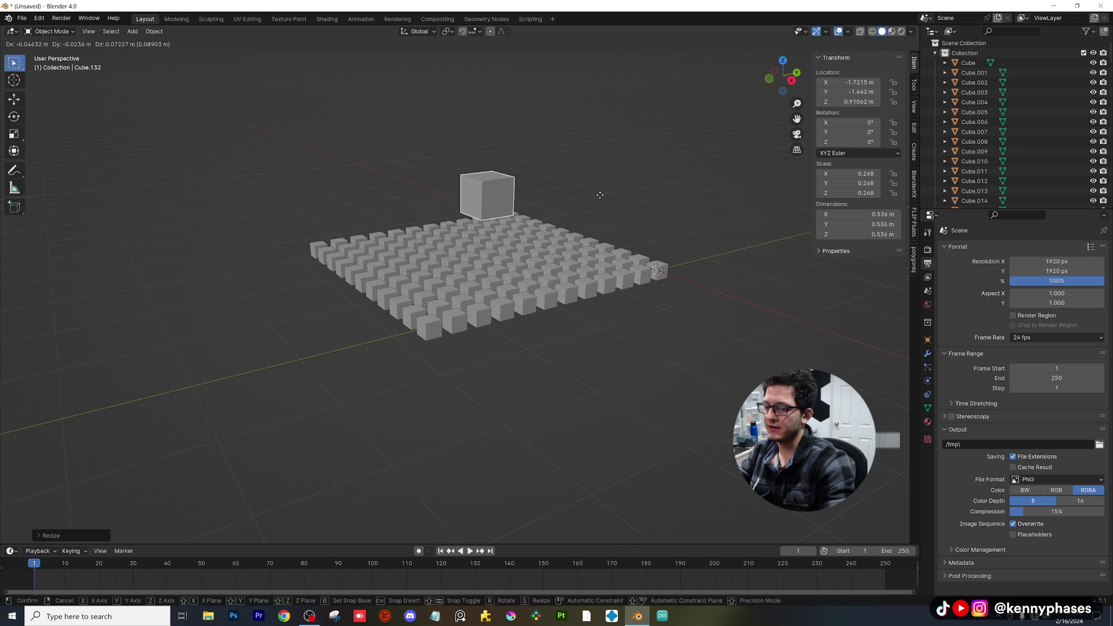
pyautogui.click(592, 186)
# Add a Track To constraint to the front corner cube of the grid, with the large floating cube as its target.
pyautogui.scroll(1, 517, 257)
pyautogui.moveTo(517, 259); pyautogui.dragTo(536, 288, button='middle')
pyautogui.scroll(2, 525, 217)
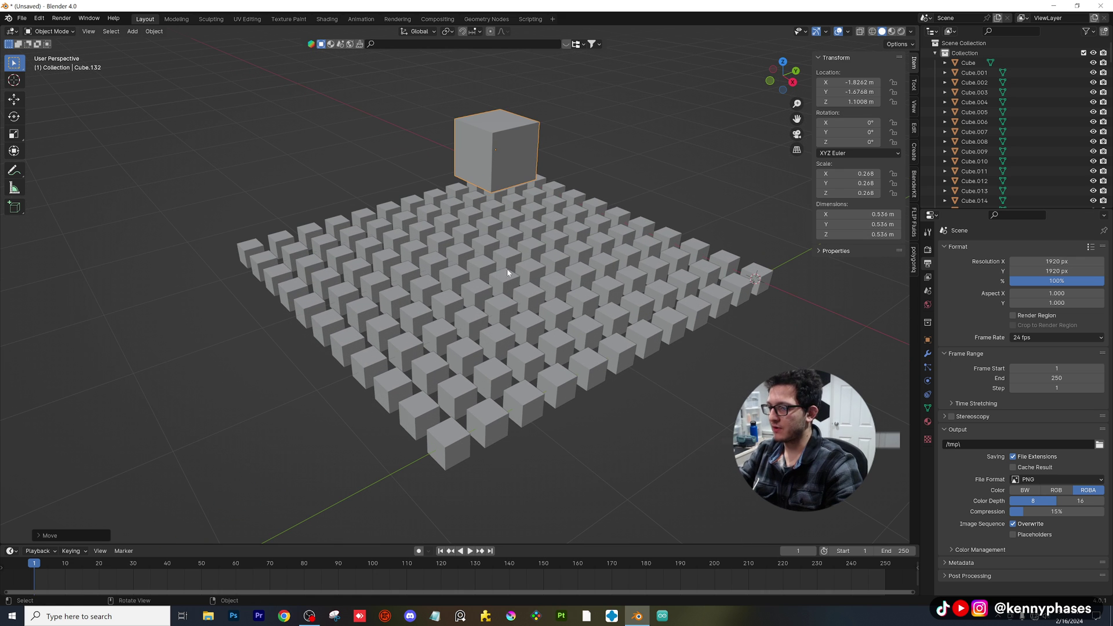
pyautogui.click(452, 439)
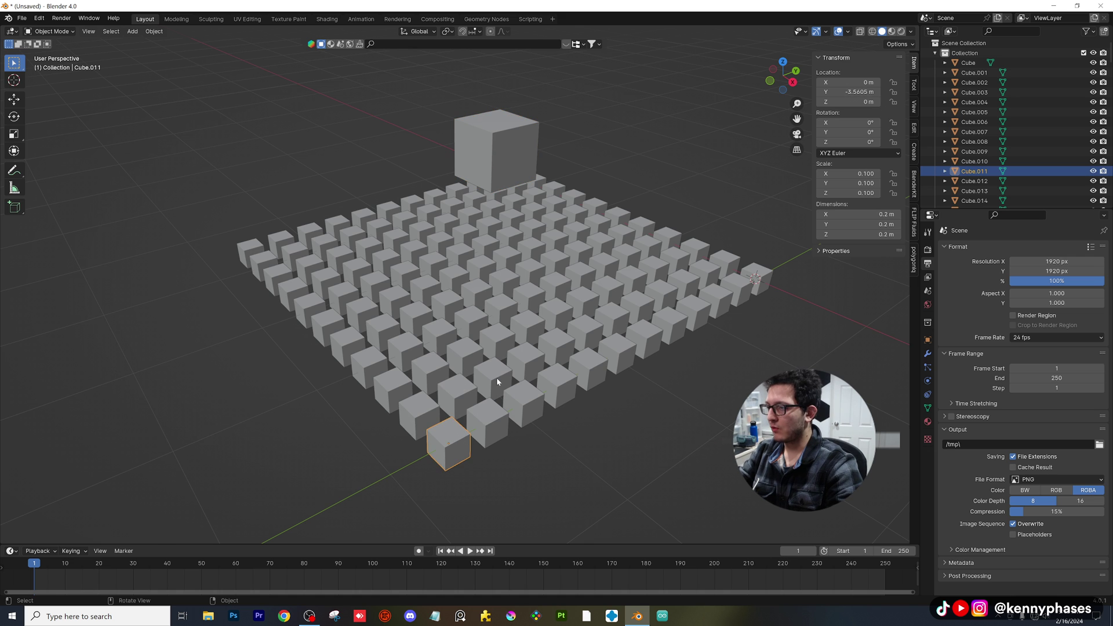
pyautogui.keyDown('shift'); pyautogui.moveTo(488, 432); pyautogui.dragTo(485, 353, button='middle'); pyautogui.keyUp('shift')
pyautogui.scroll(2, 463, 374)
pyautogui.scroll(-2, 469, 380)
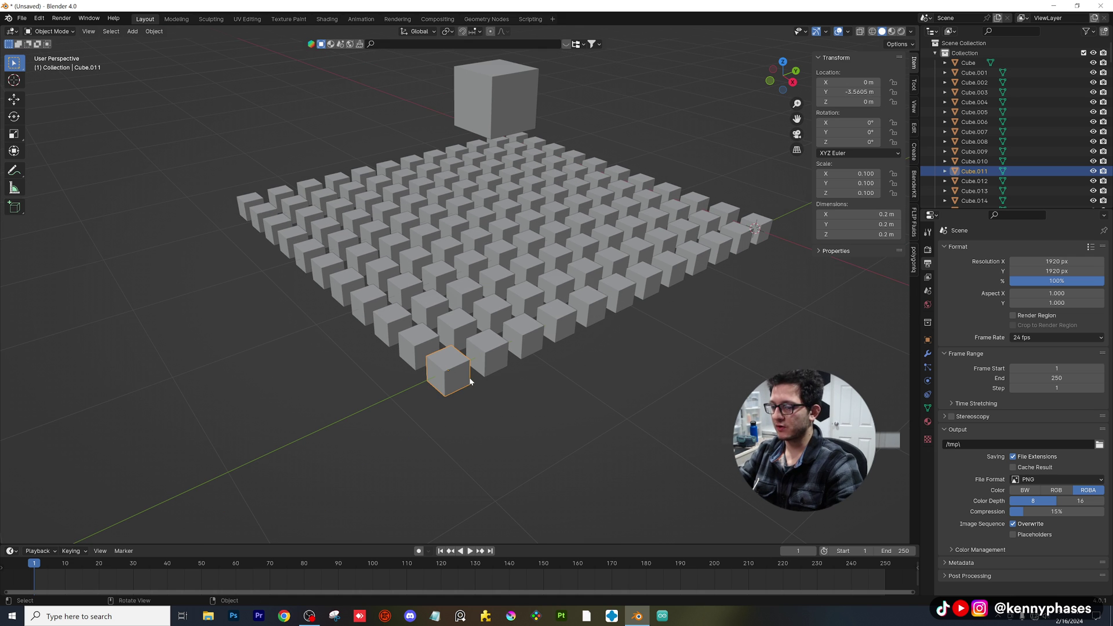
pyautogui.click(928, 395)
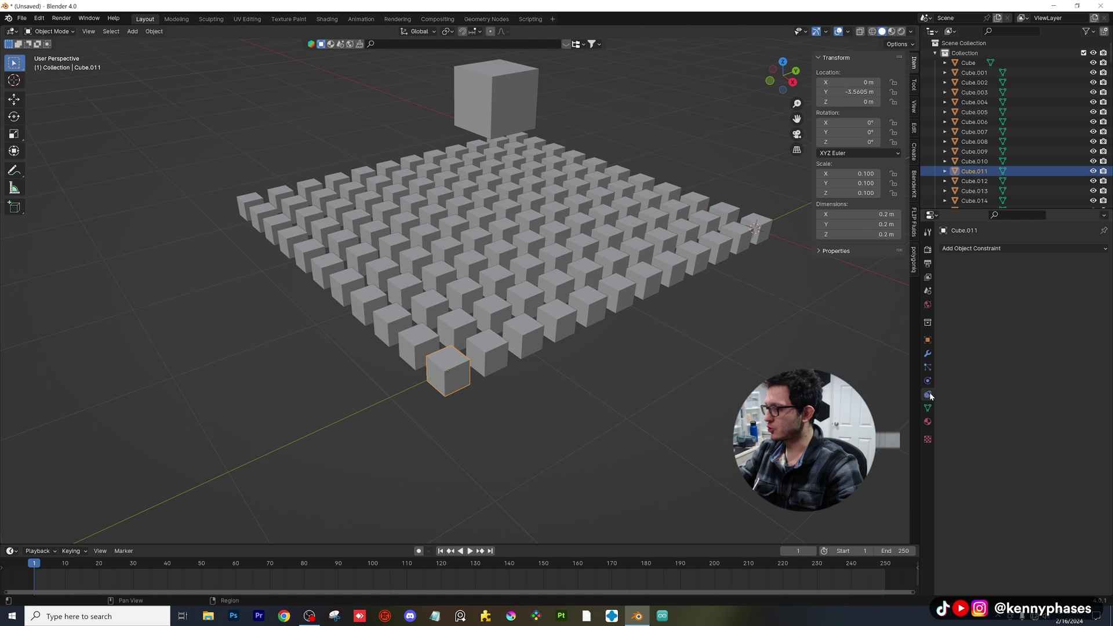
pyautogui.click(1032, 249)
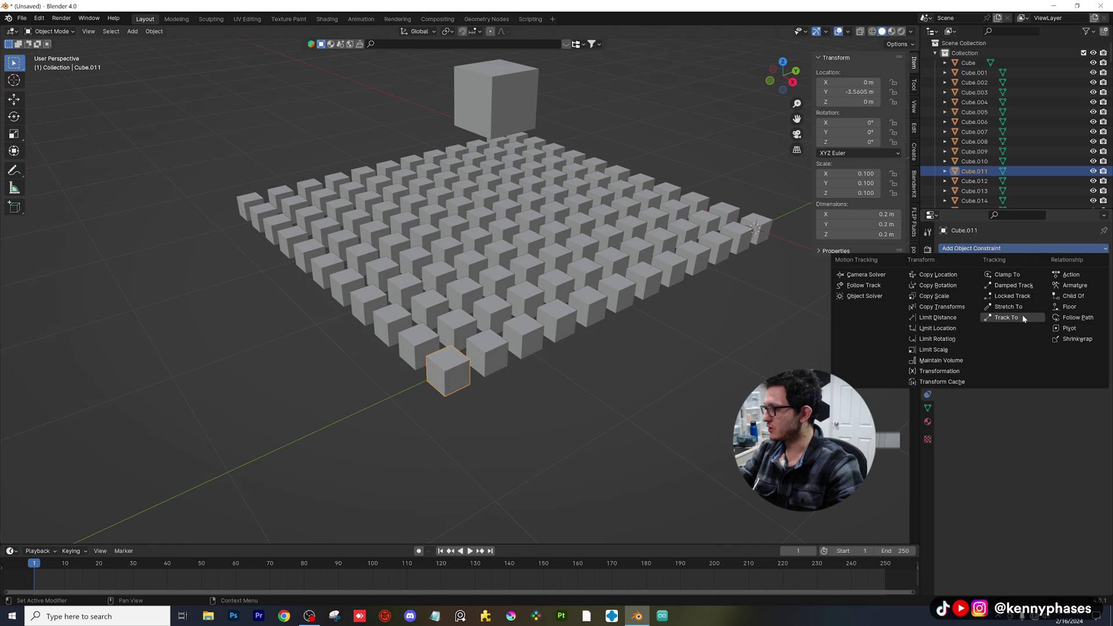
pyautogui.click(1006, 318)
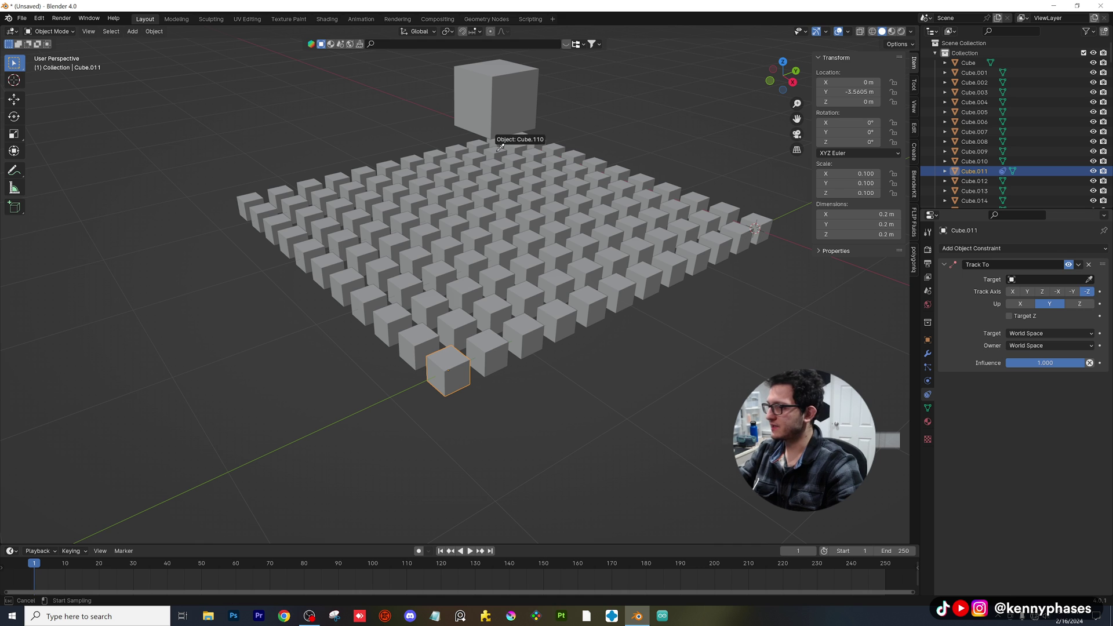
pyautogui.click(489, 83)
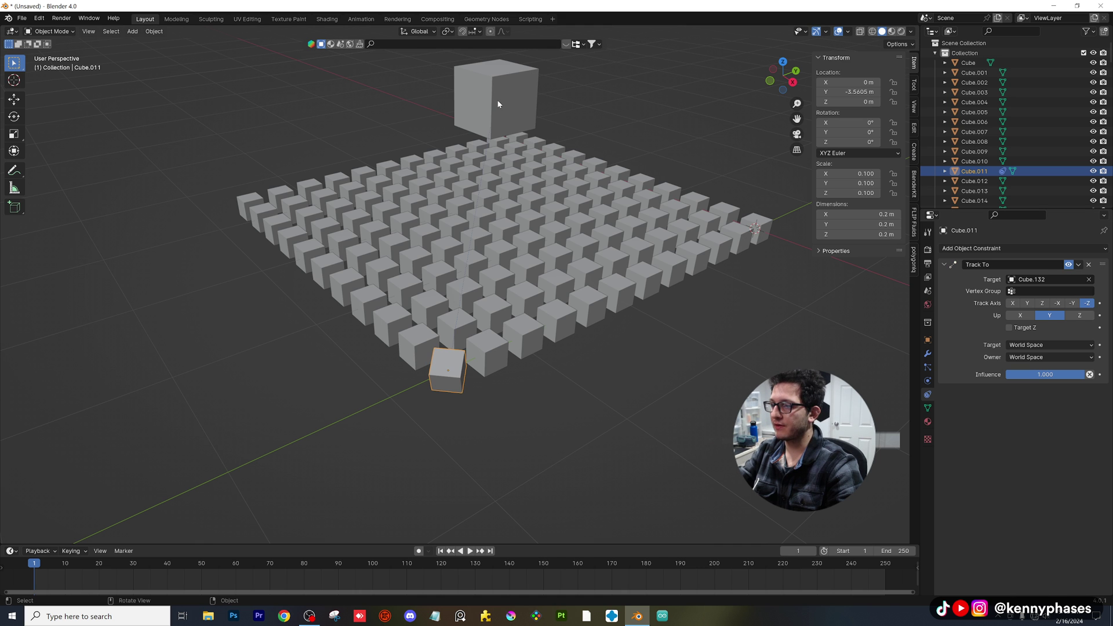
# Test the tracking by moving the large cube over the grid, placing it at about X -1.74, Y -1.80, Z 1.05 m.
pyautogui.click(505, 103)
pyautogui.moveTo(504, 102); pyautogui.dragTo(586, 133, button='middle')
pyautogui.press('g')
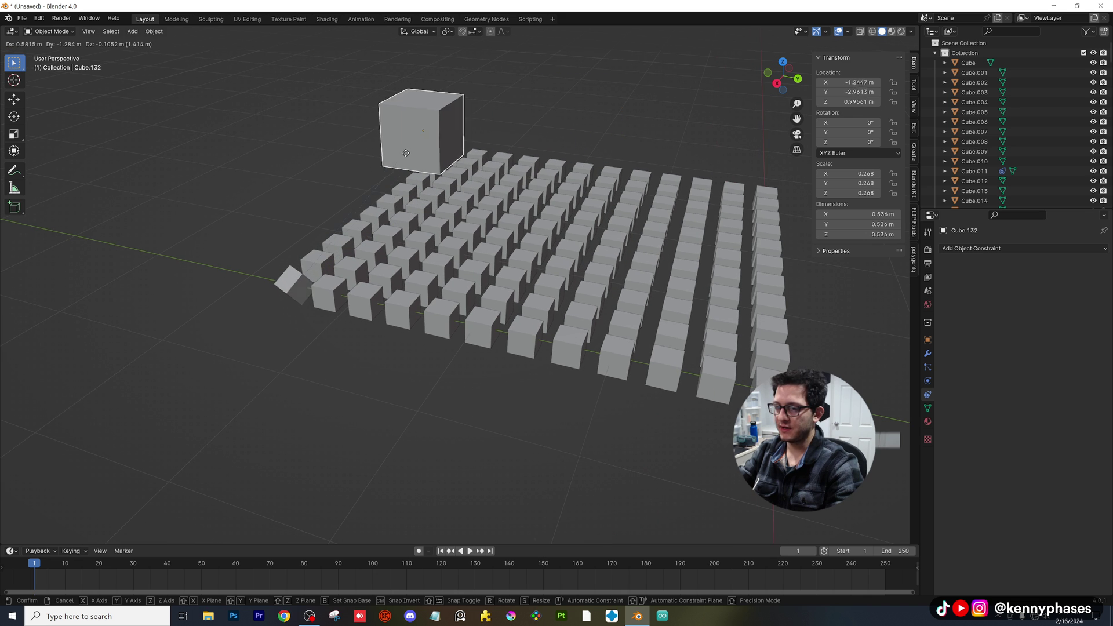
pyautogui.click(568, 132)
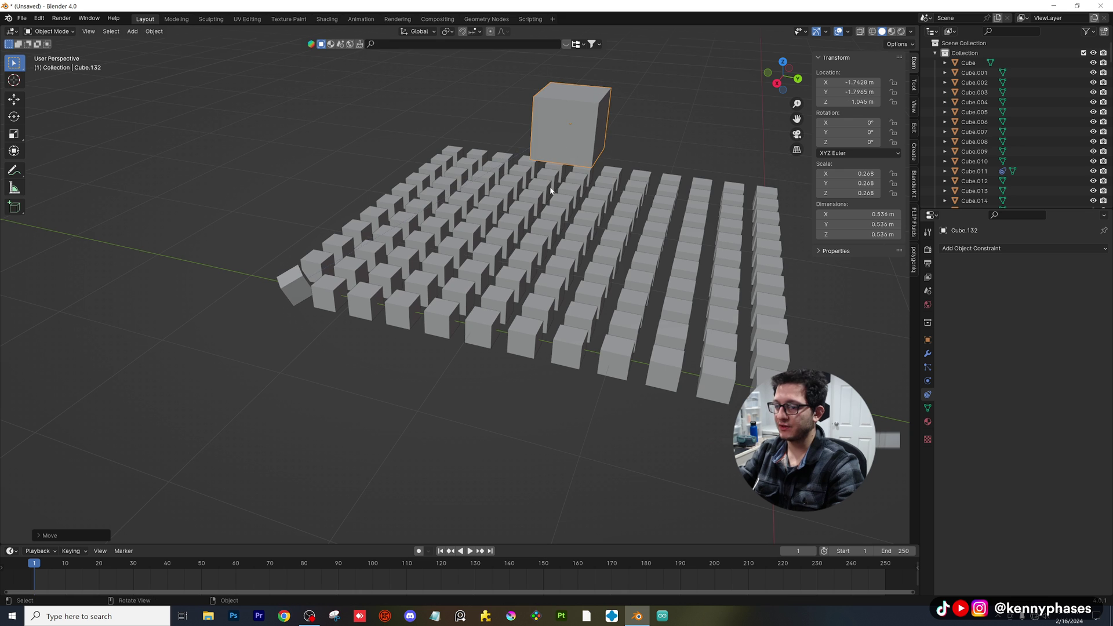
# Select all the small cubes with the constrained corner cube active and copy its Track To constraint to the others.
pyautogui.scroll(-3, 543, 270)
pyautogui.moveTo(544, 269); pyautogui.dragTo(582, 243, button='middle')
pyautogui.click(396, 271)
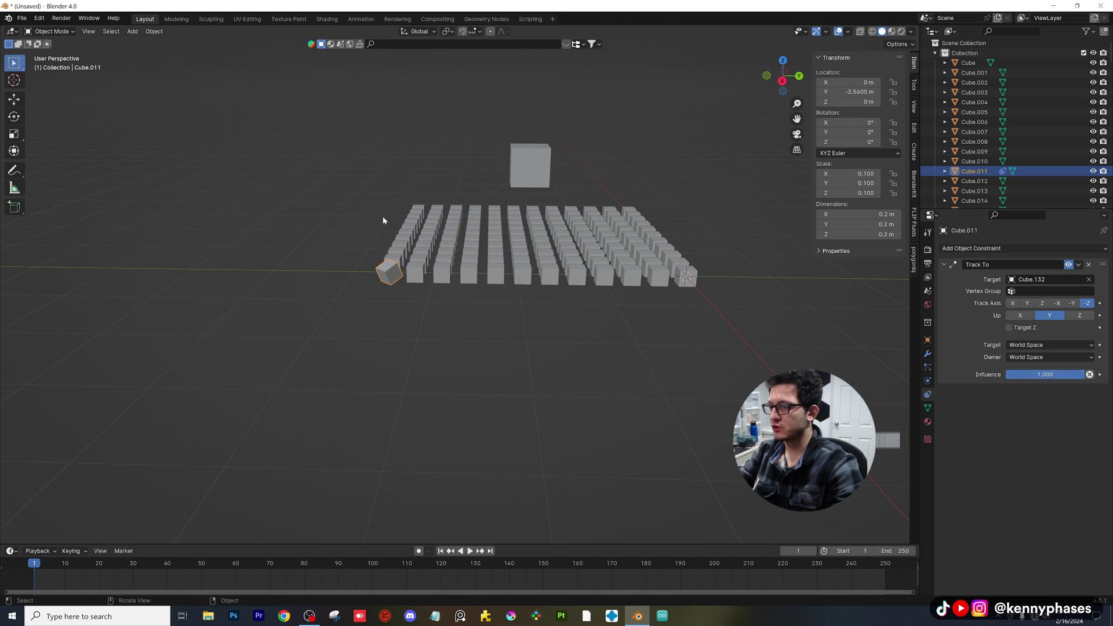
pyautogui.moveTo(372, 203); pyautogui.dragTo(729, 317)
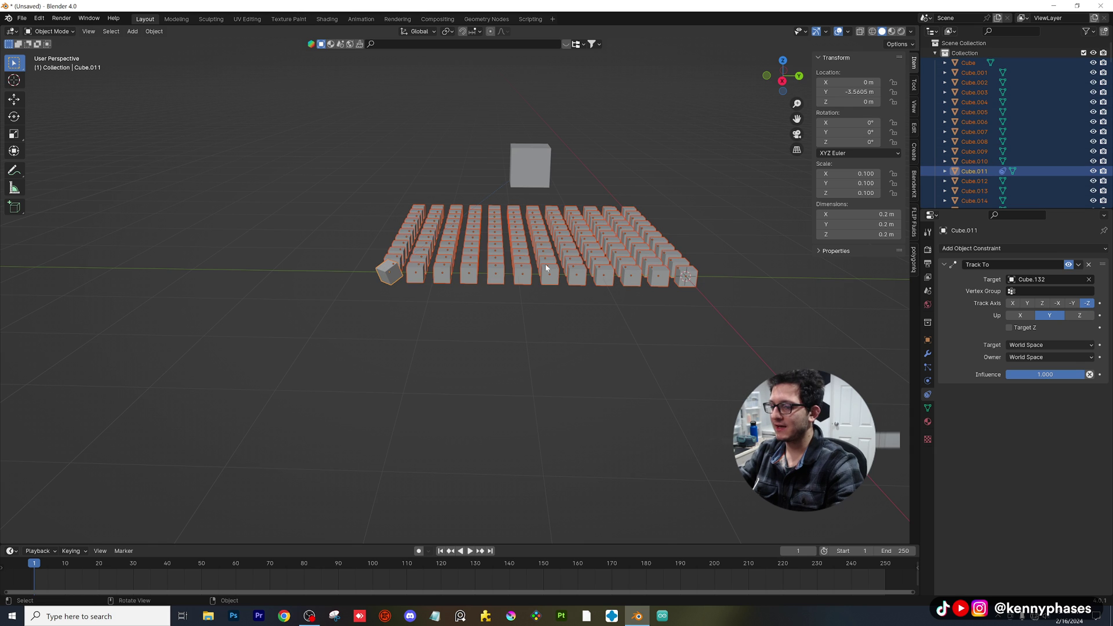
pyautogui.click(155, 31)
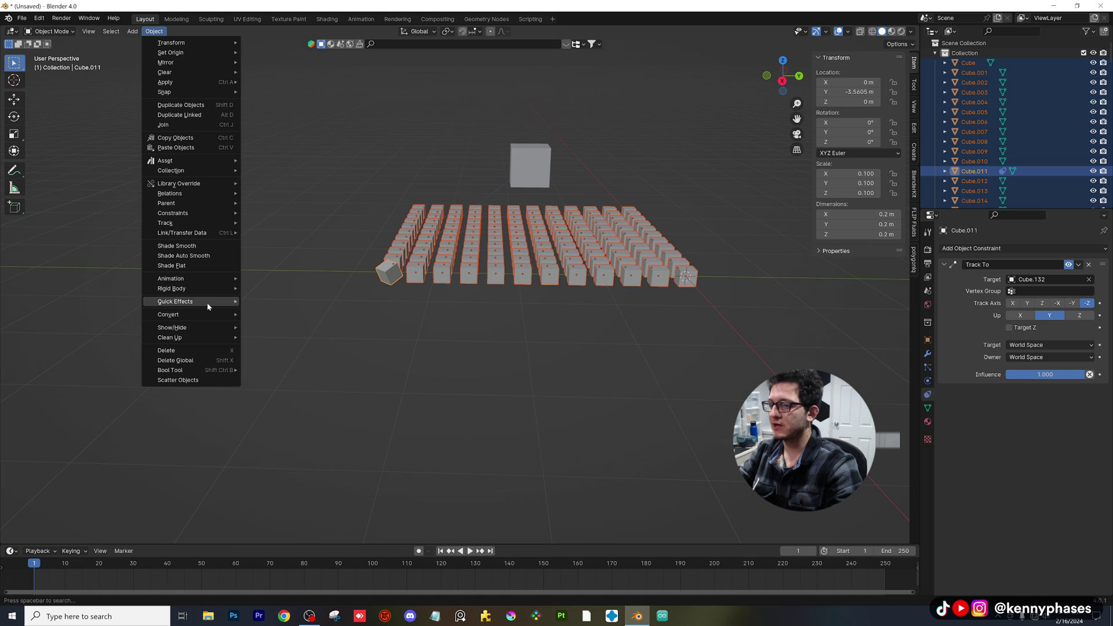
pyautogui.moveTo(213, 214)
pyautogui.click(313, 225)
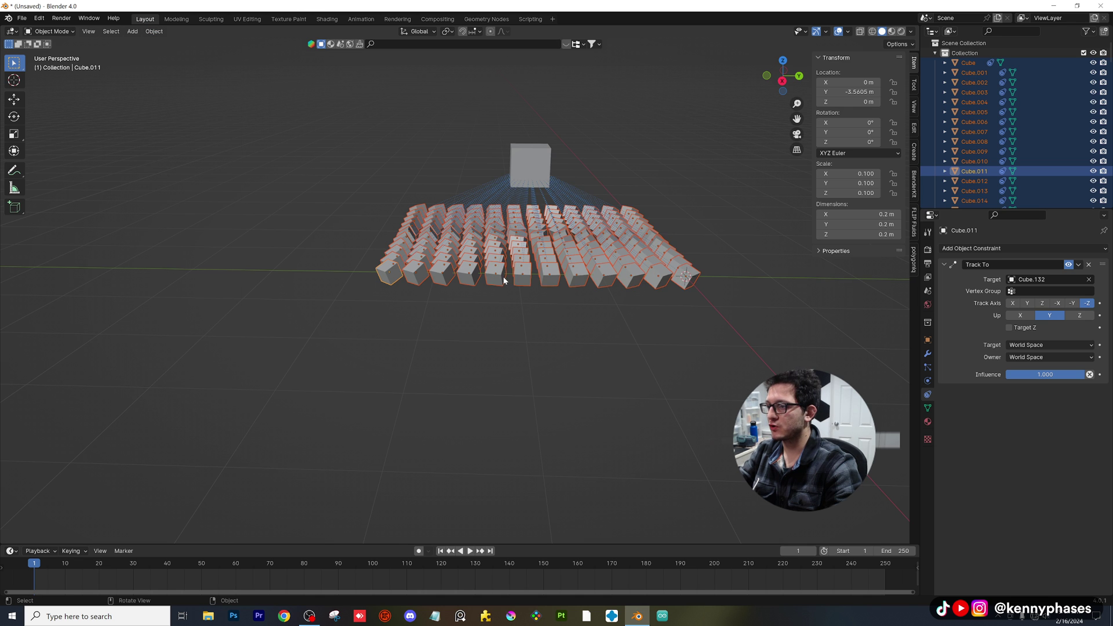
# Move the large cube over the grid to test all constraints, placing it at about X -1.74, Y -2.11, Z 0.90 m.
pyautogui.scroll(4, 500, 272)
pyautogui.scroll(-3, 499, 267)
pyautogui.keyDown('shift'); pyautogui.moveTo(510, 273); pyautogui.dragTo(478, 320, button='middle'); pyautogui.keyUp('shift')
pyautogui.click(653, 127)
pyautogui.click(502, 193)
pyautogui.press('g')
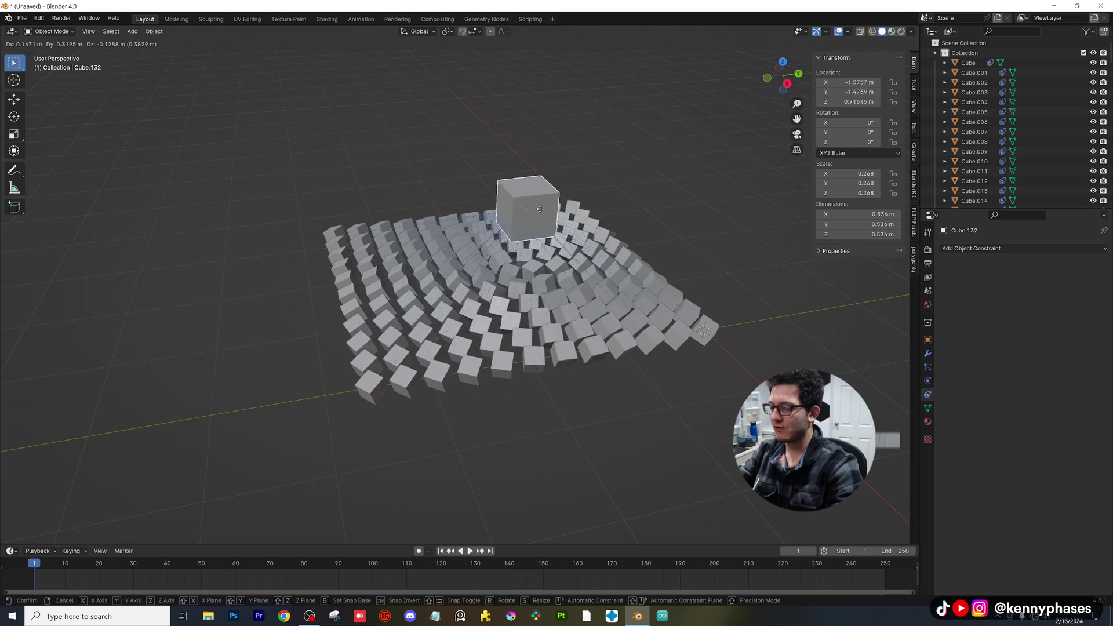
pyautogui.click(472, 210)
# Reposition the large cube above the middle of the grid at about X -1.62, Y -1.89, Z 1.01 m.
pyautogui.moveTo(471, 210); pyautogui.dragTo(510, 265, button='middle')
pyautogui.scroll(2, 500, 263)
pyautogui.moveTo(435, 243); pyautogui.dragTo(458, 272, button='middle')
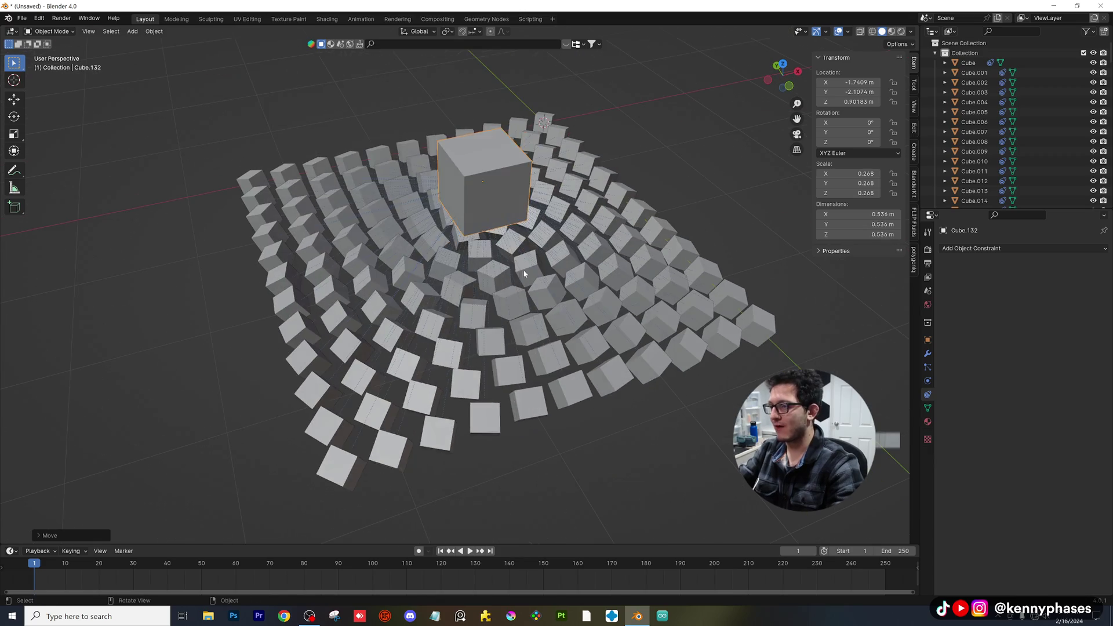
pyautogui.press('g')
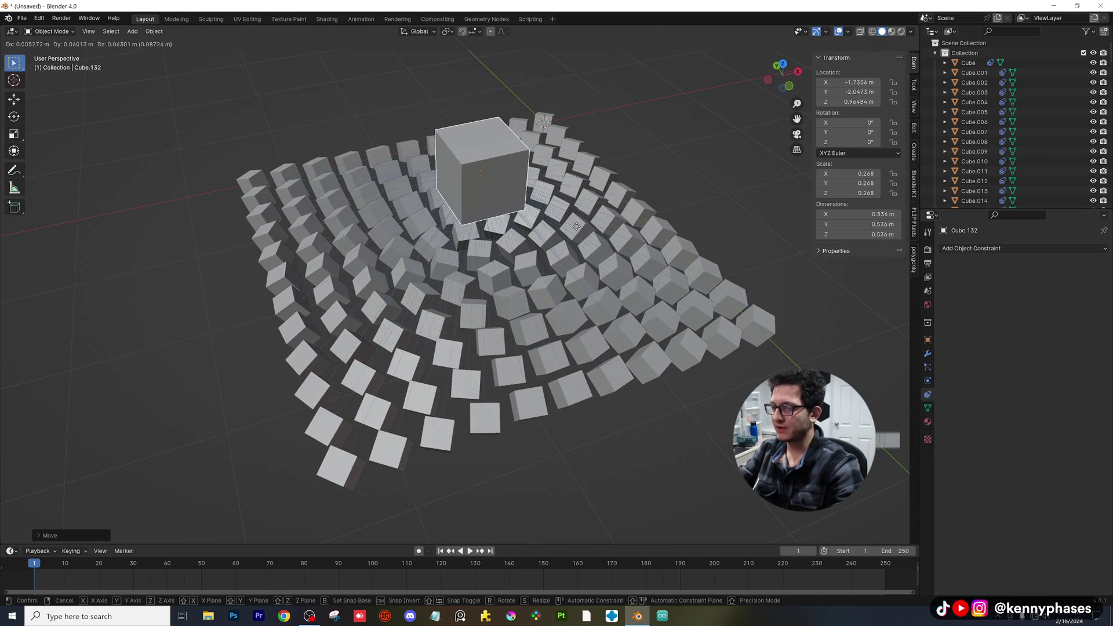
pyautogui.click(572, 231)
pyautogui.moveTo(572, 230); pyautogui.dragTo(435, 258, button='middle')
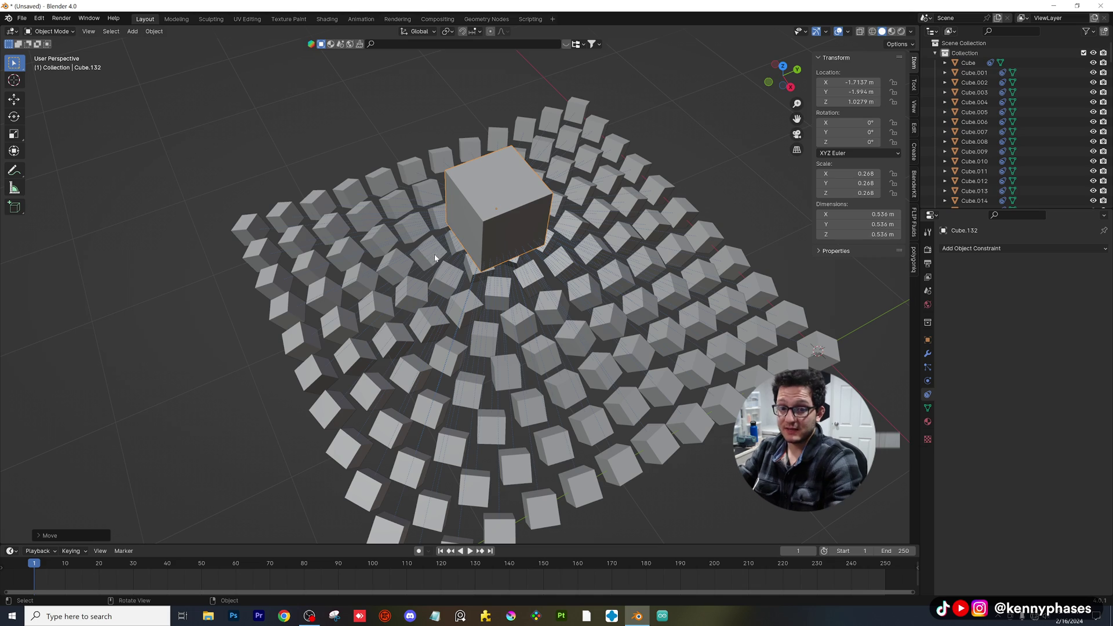
pyautogui.press('g')
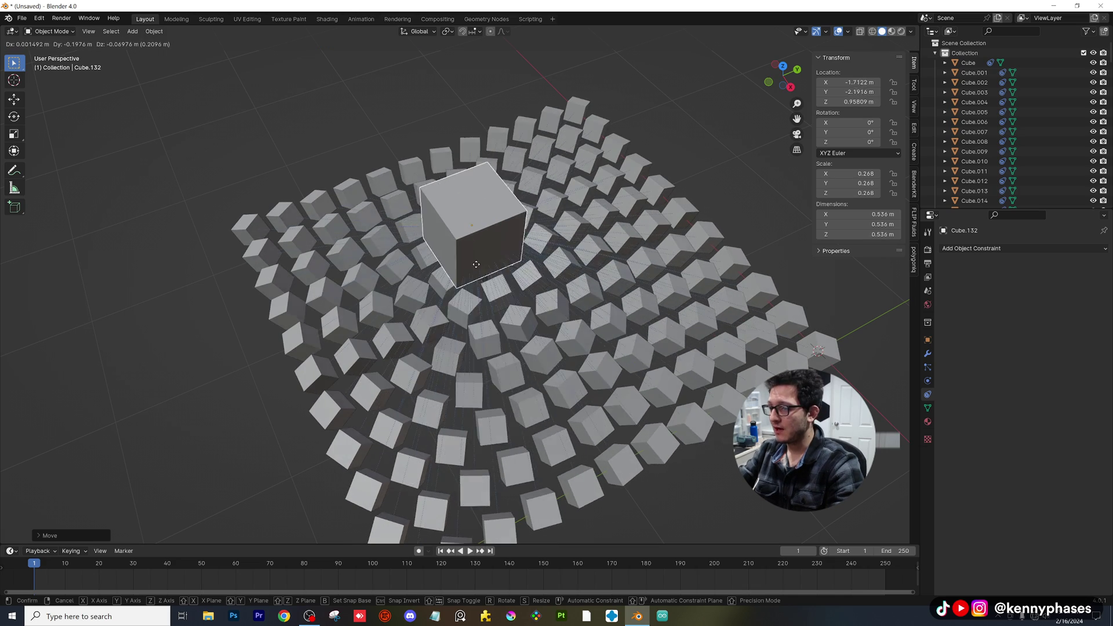
pyautogui.click(523, 253)
pyautogui.moveTo(522, 253); pyautogui.dragTo(688, 149, button='middle')
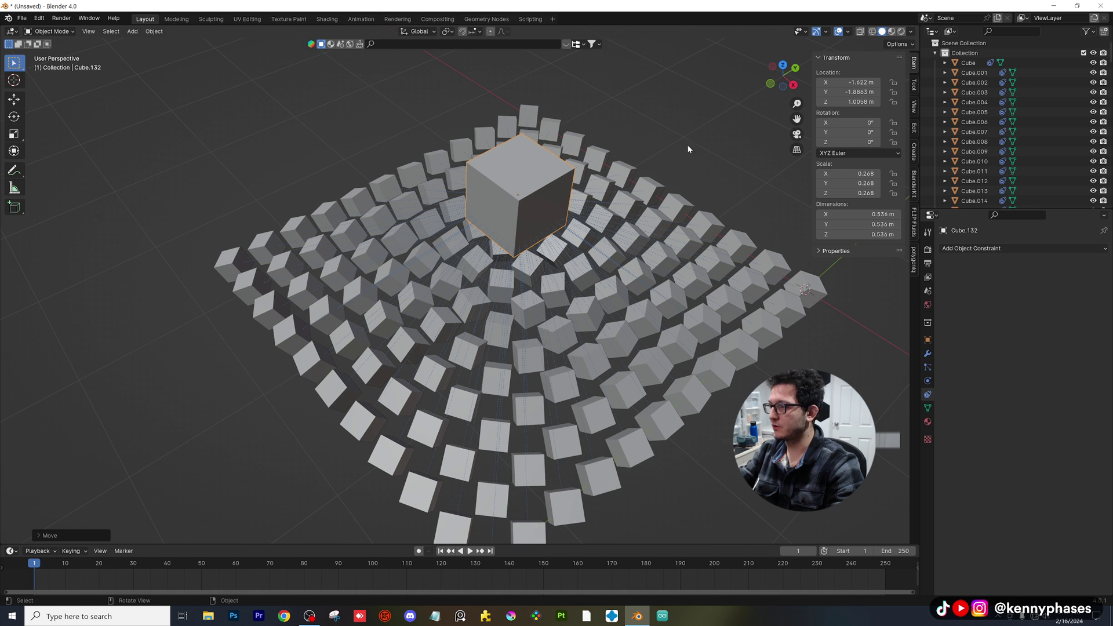
# In top view, centre the large cube over the grid at about X -1.71, Y -1.72 m.
pyautogui.click(782, 66)
pyautogui.scroll(-3, 637, 216)
pyautogui.press('g')
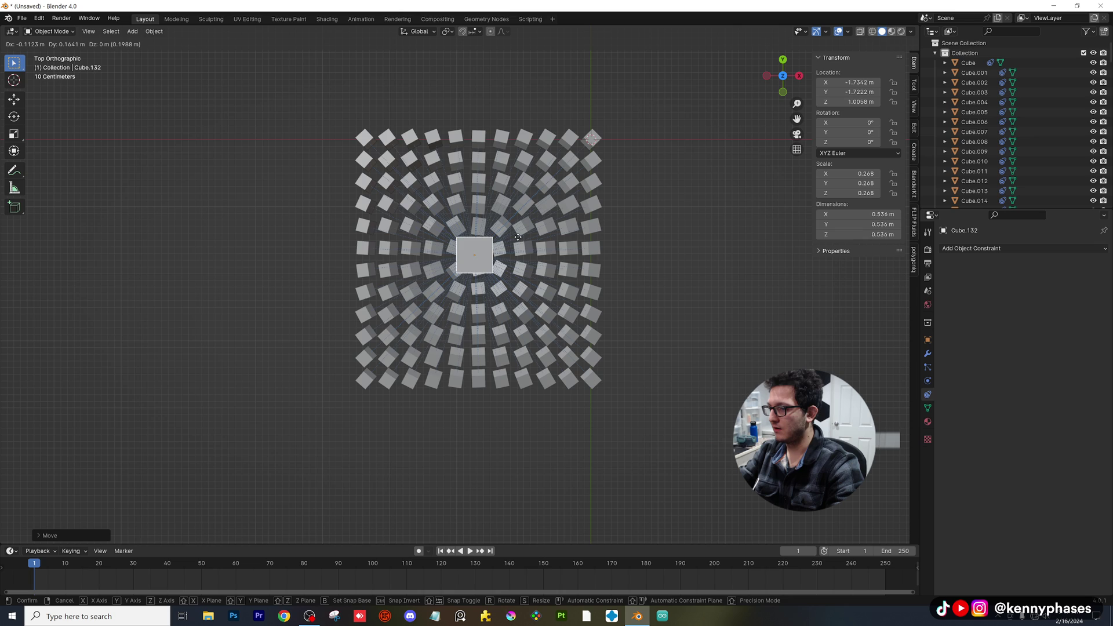
pyautogui.click(519, 237)
pyautogui.moveTo(519, 237)
pyautogui.mouseDown(button='middle')
pyautogui.moveTo(496, 261)
pyautogui.moveTo(511, 221)
pyautogui.mouseUp(button='middle')
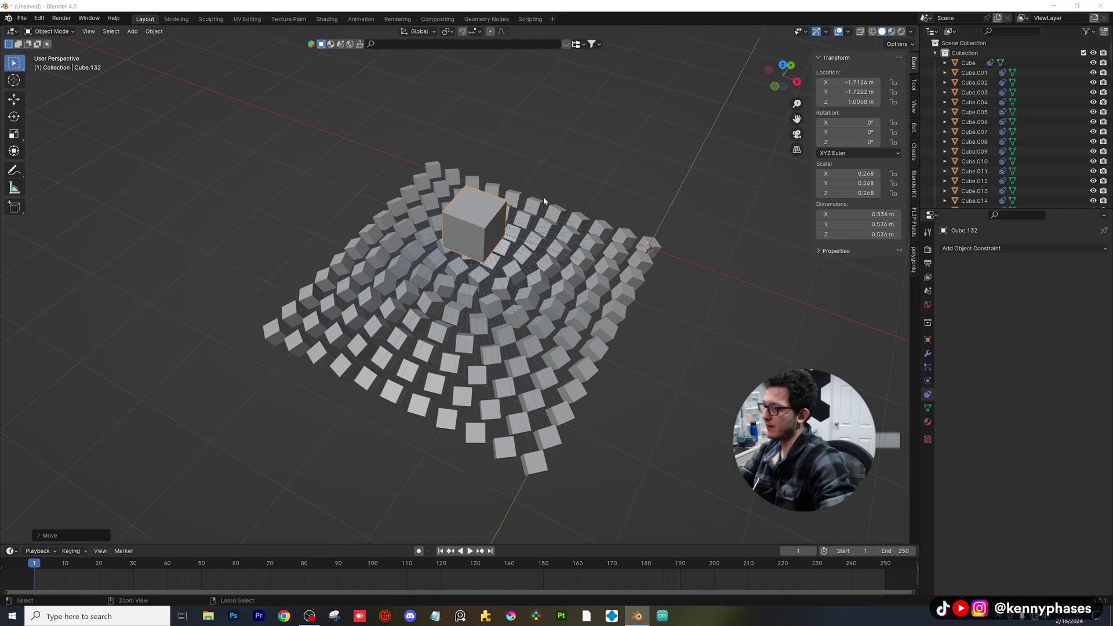
# Save the project as a blend file in the Instagram-Blender-Files folder under an arbitrary string of letters.
pyautogui.hotkey('ctrl', 's')
pyautogui.write('wedluweldluhwieudhiwuedhiweudhiweudhiwued')
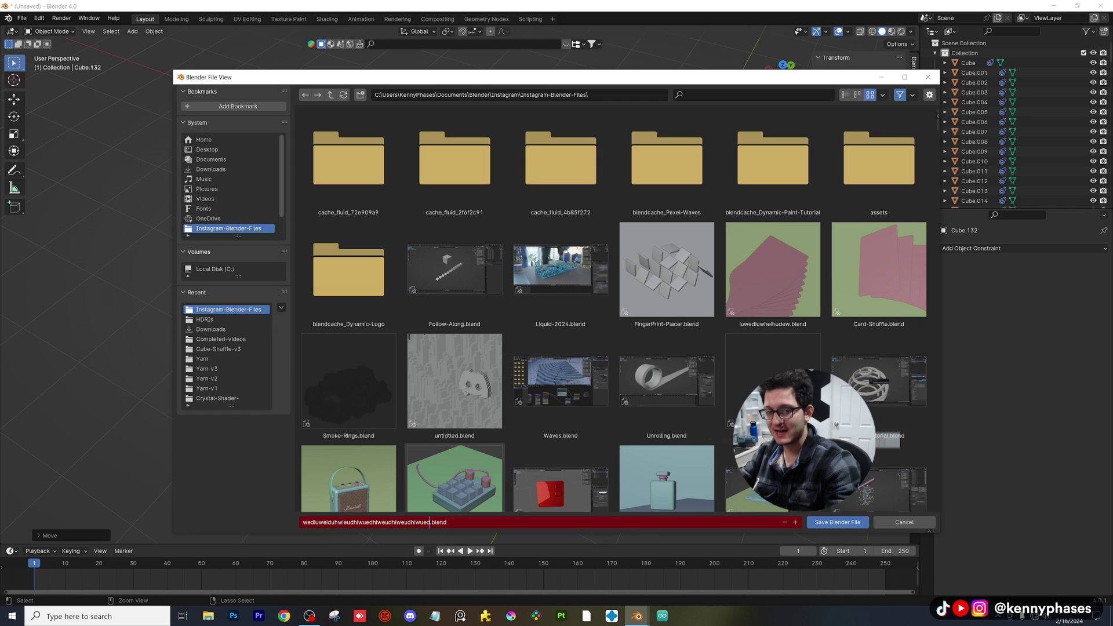
pyautogui.click(826, 523)
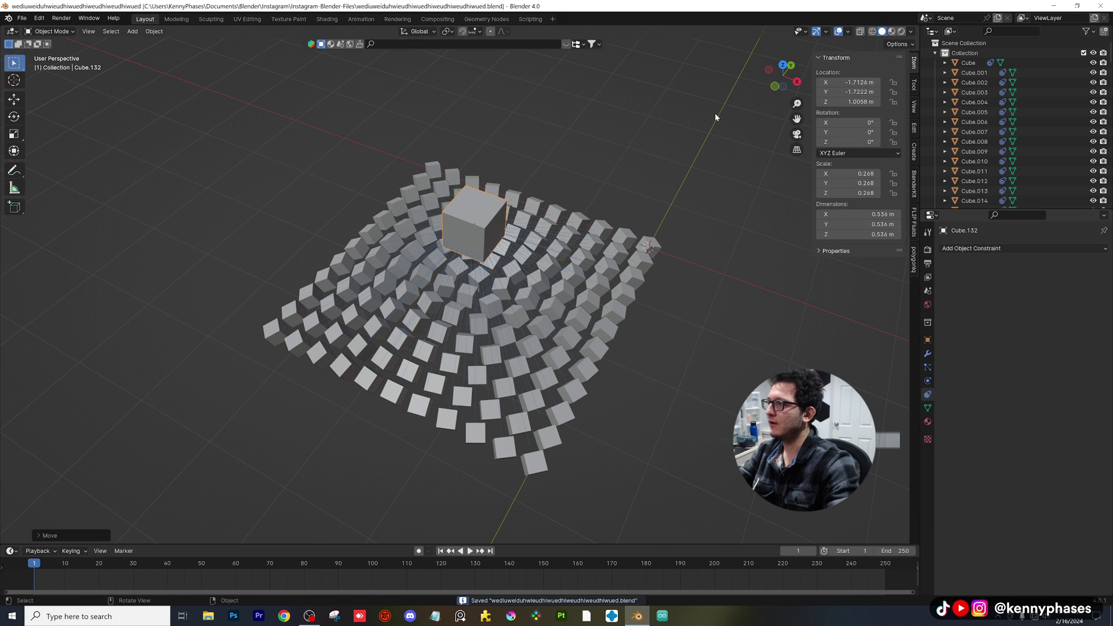
# Show the scene in rendered shading and light the world with an Environment Texture using blue_photo_studio_4k.hdr.
pyautogui.click(901, 31)
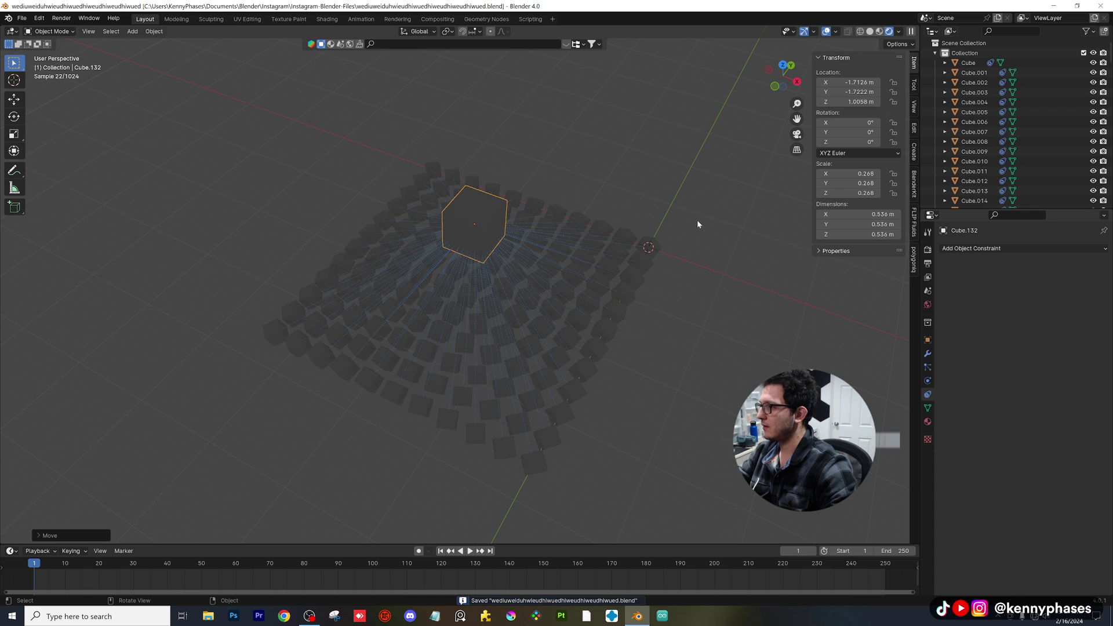
pyautogui.click(927, 303)
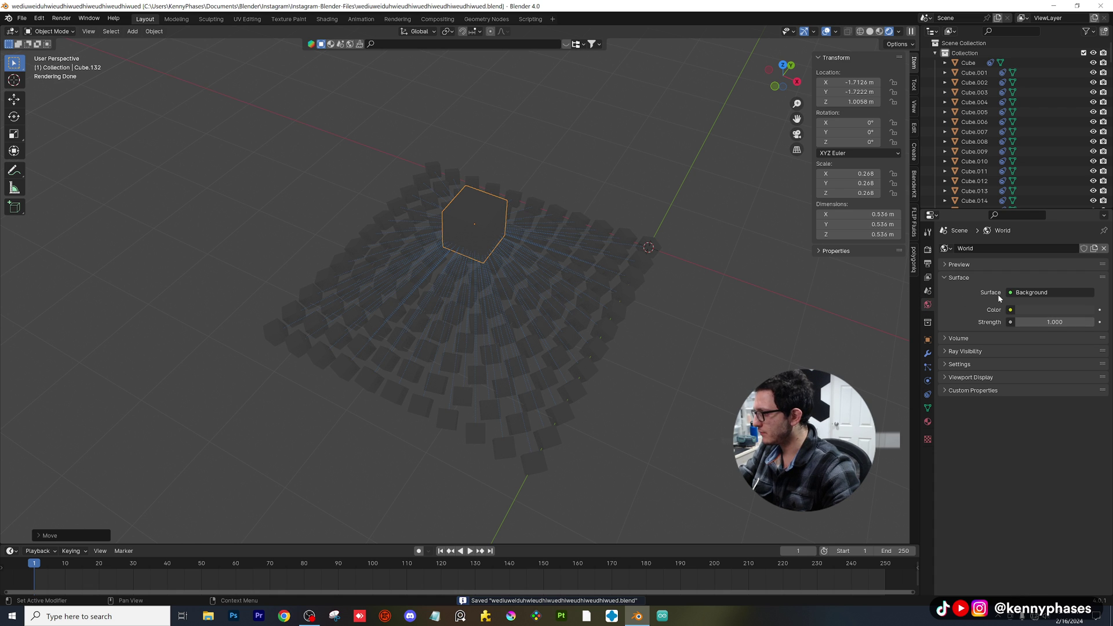
pyautogui.click(1010, 310)
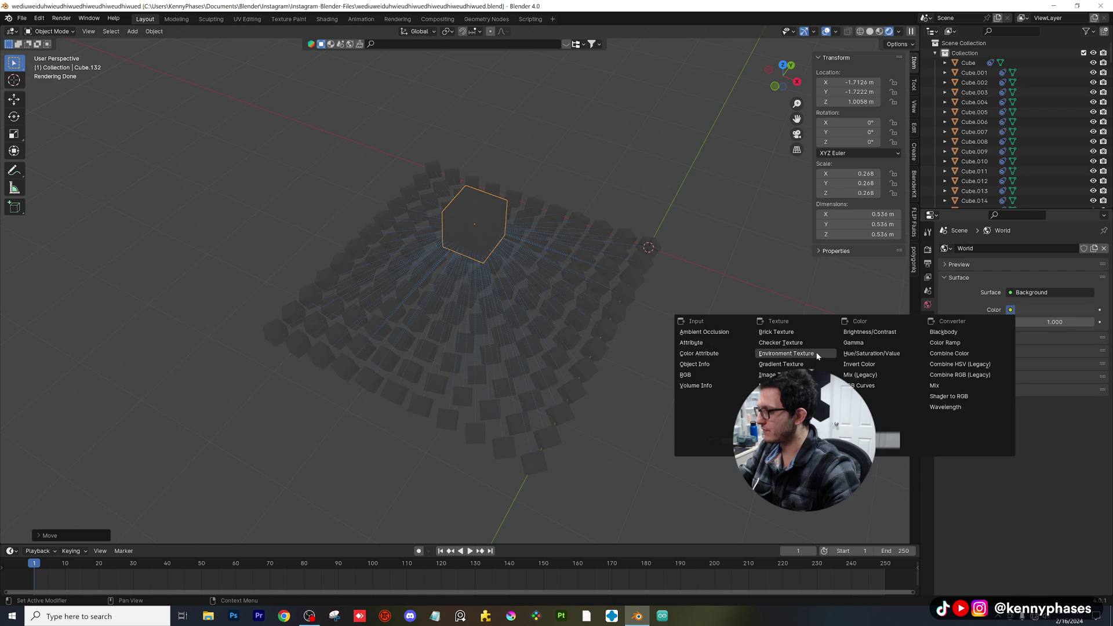
pyautogui.click(786, 353)
pyautogui.click(1072, 322)
pyautogui.click(243, 325)
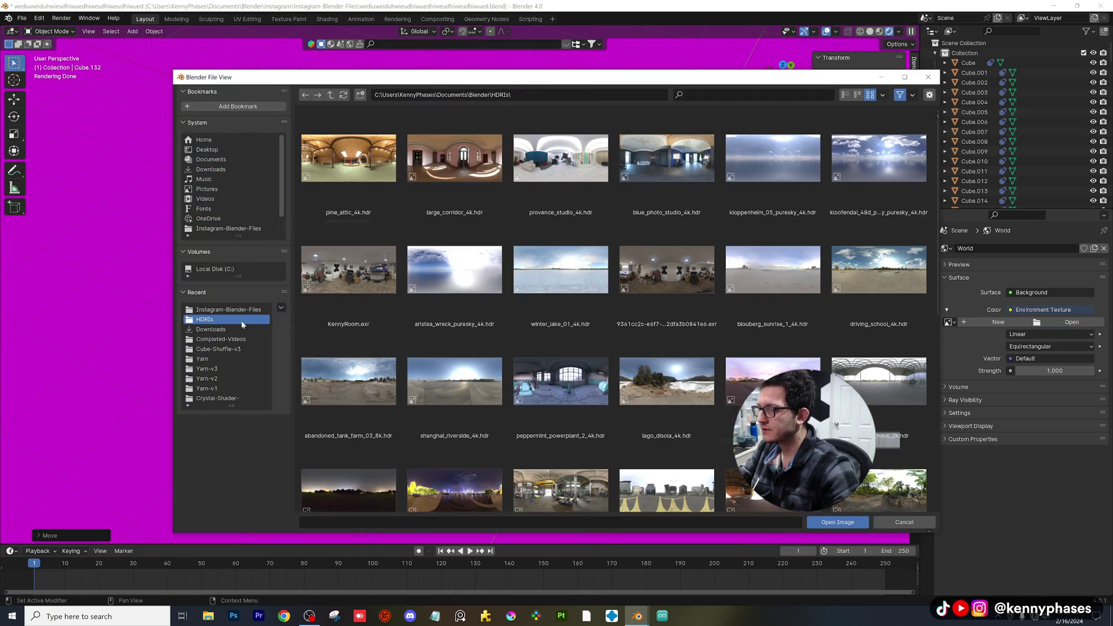
pyautogui.doubleClick(643, 174)
pyautogui.moveTo(536, 228); pyautogui.dragTo(497, 293, button='middle')
# Give one small cube in the grid a new material with Metallic set to 1.000.
pyautogui.click(497, 293)
pyautogui.click(927, 422)
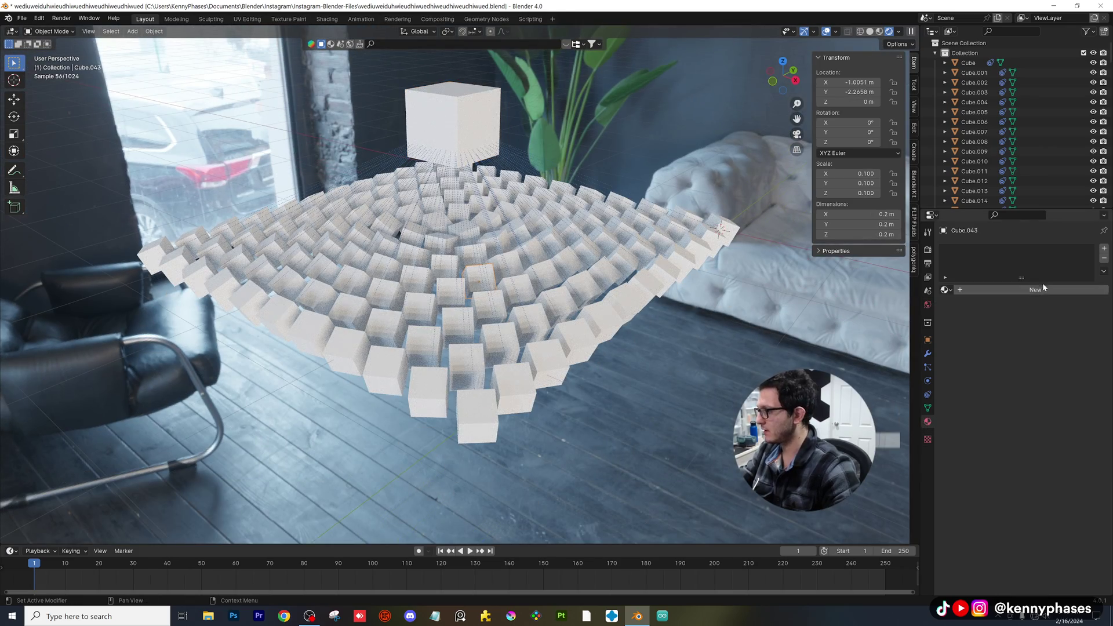
pyautogui.click(1036, 289)
pyautogui.click(1051, 351)
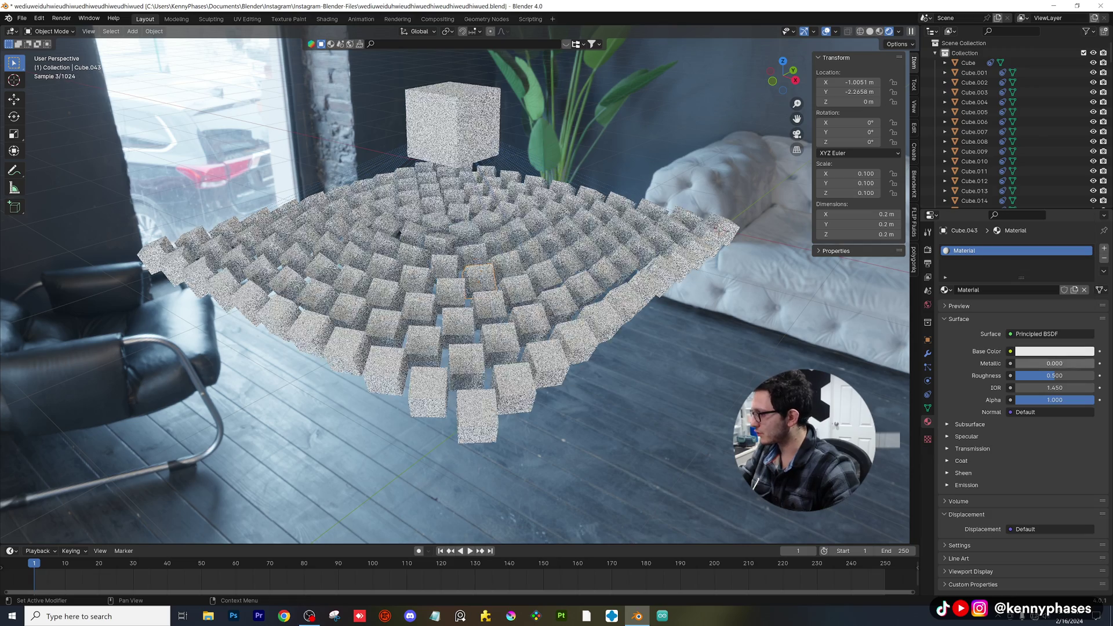
pyautogui.moveTo(1030, 364); pyautogui.dragTo(1092, 364)
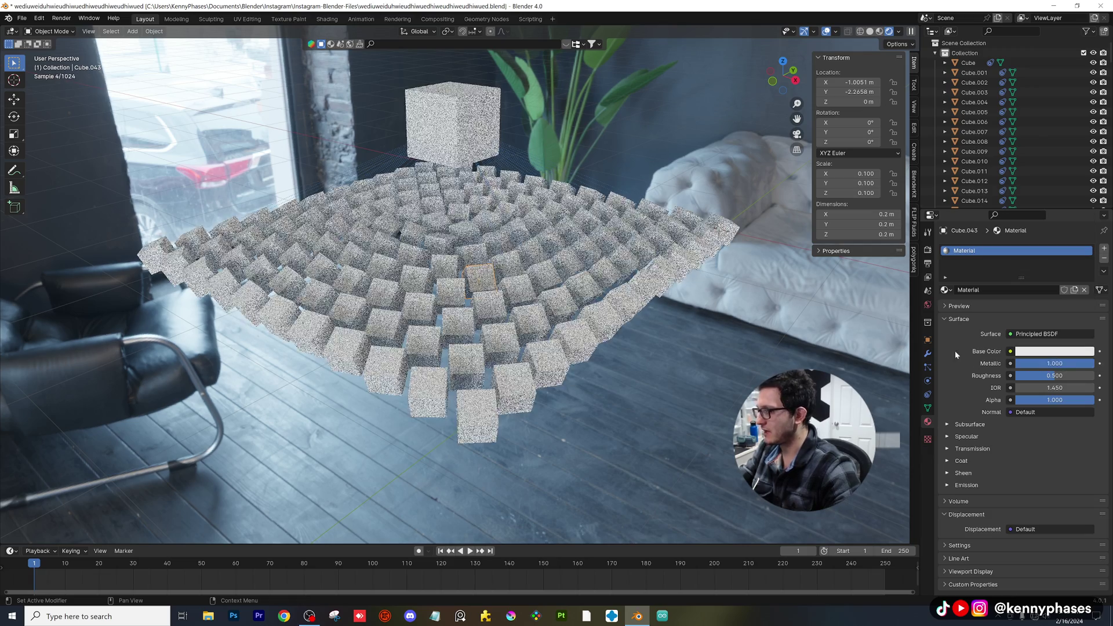
# Select all the small cubes with the metallic one active and link its material to the others.
pyautogui.moveTo(477, 315); pyautogui.dragTo(532, 320, button='middle')
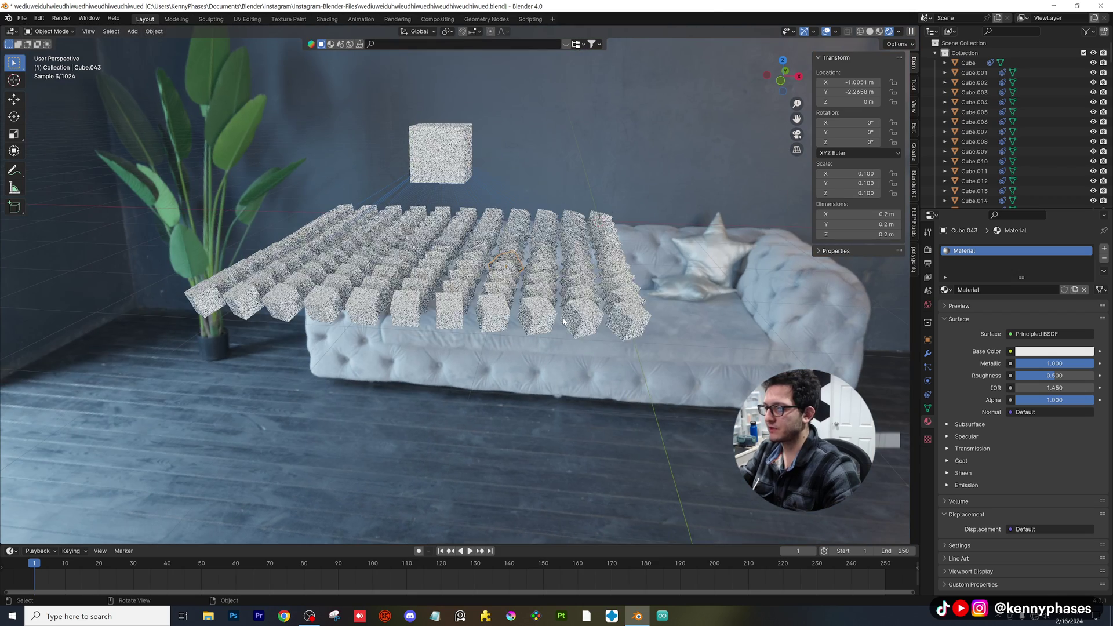
pyautogui.moveTo(186, 206); pyautogui.dragTo(177, 206)
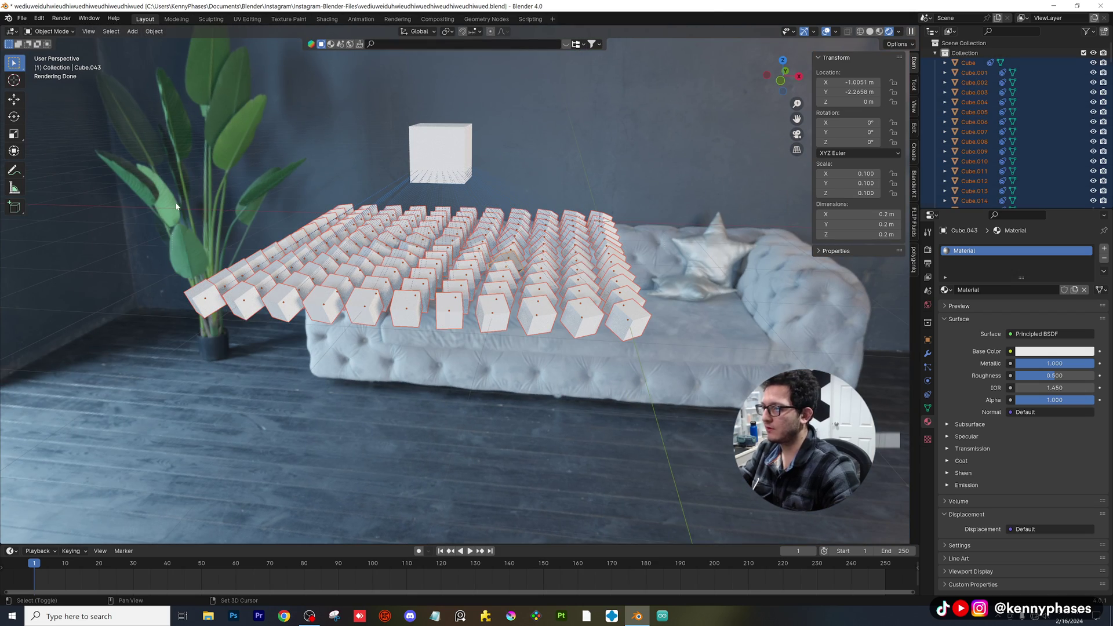
pyautogui.hotkey('ctrl', 'l')
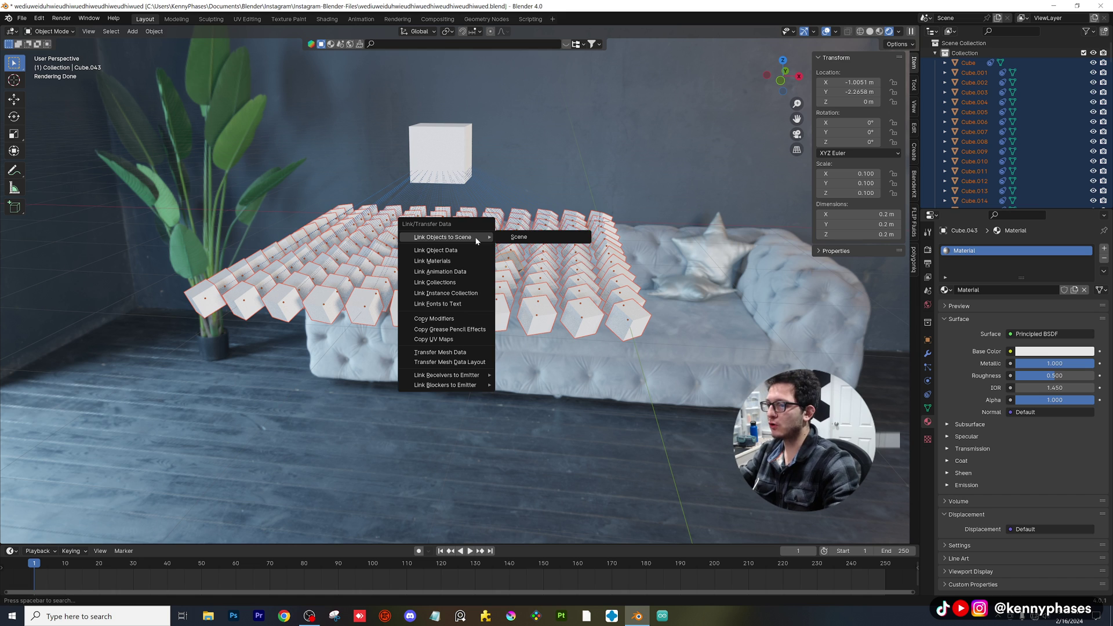
pyautogui.click(449, 260)
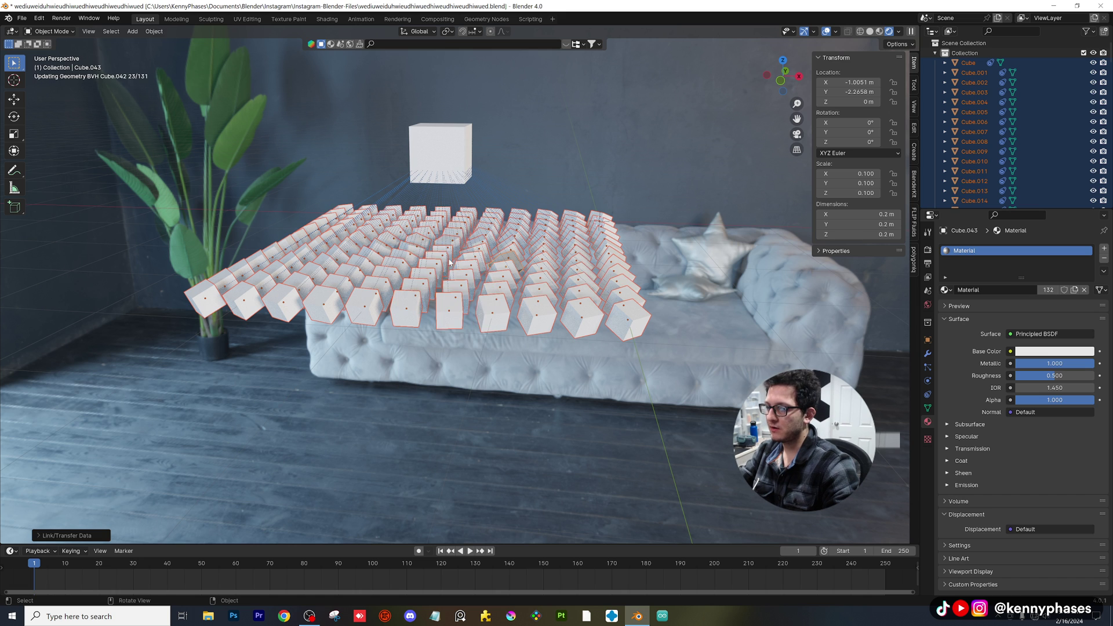
# Lower the small cubes' shared material to a Roughness of 0.175 and save the file.
pyautogui.scroll(1, 527, 360)
pyautogui.click(472, 297)
pyautogui.scroll(2, 473, 313)
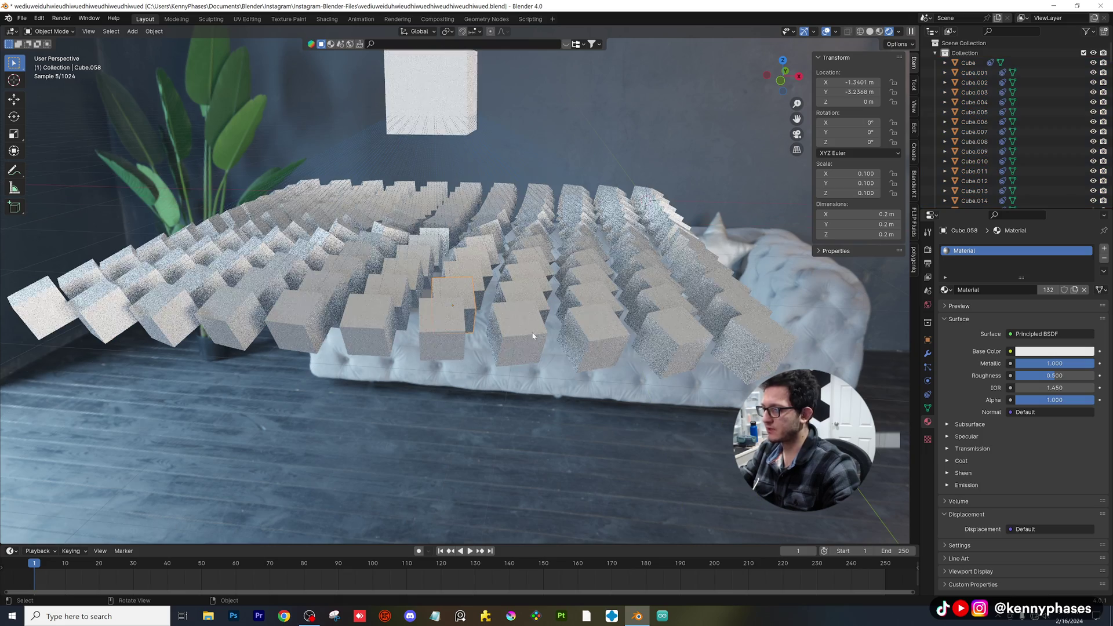
pyautogui.moveTo(1046, 376); pyautogui.dragTo(1029, 376)
pyautogui.moveTo(444, 348); pyautogui.dragTo(531, 349, button='middle')
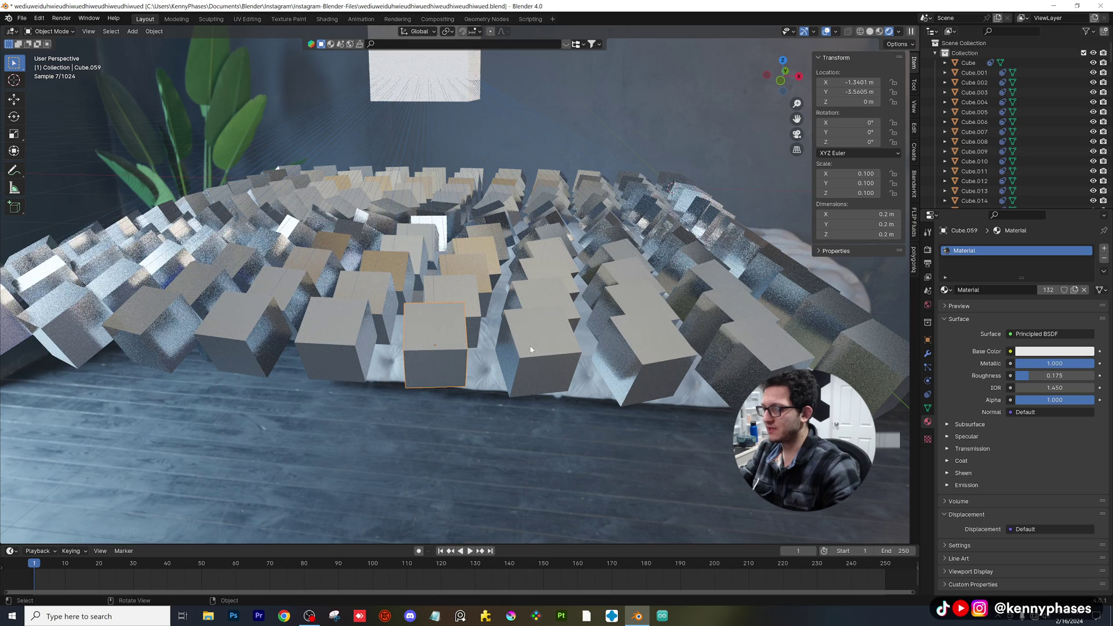
pyautogui.hotkey('ctrl', 's')
# Add a Bevel modifier with 4 segments to a front-row small cube and shade it smooth.
pyautogui.click(927, 353)
pyautogui.click(998, 250)
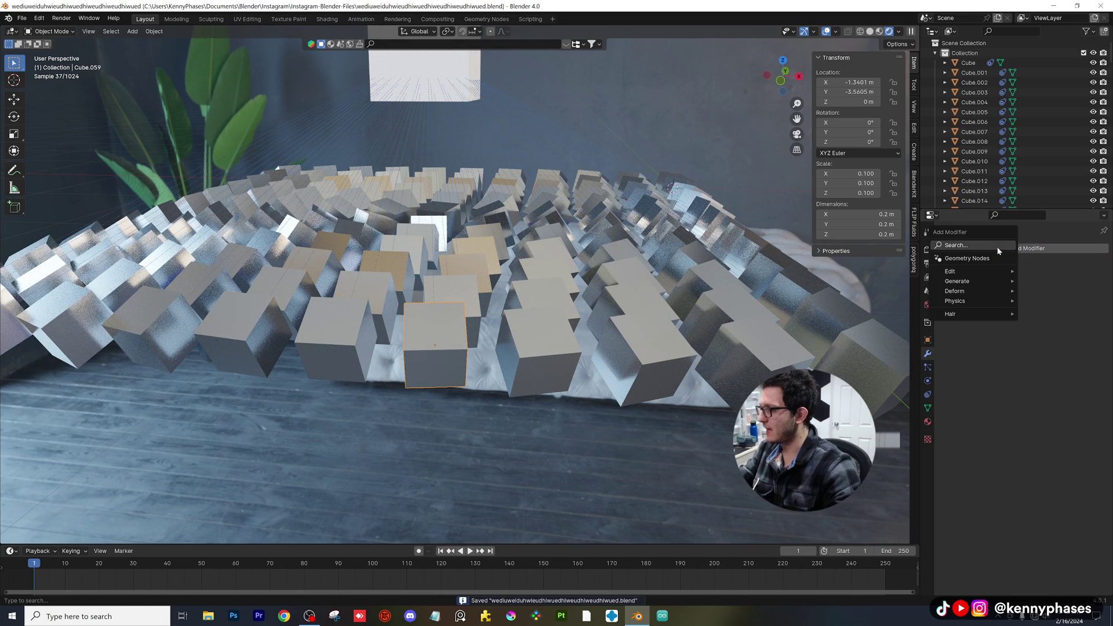
pyautogui.moveTo(981, 283)
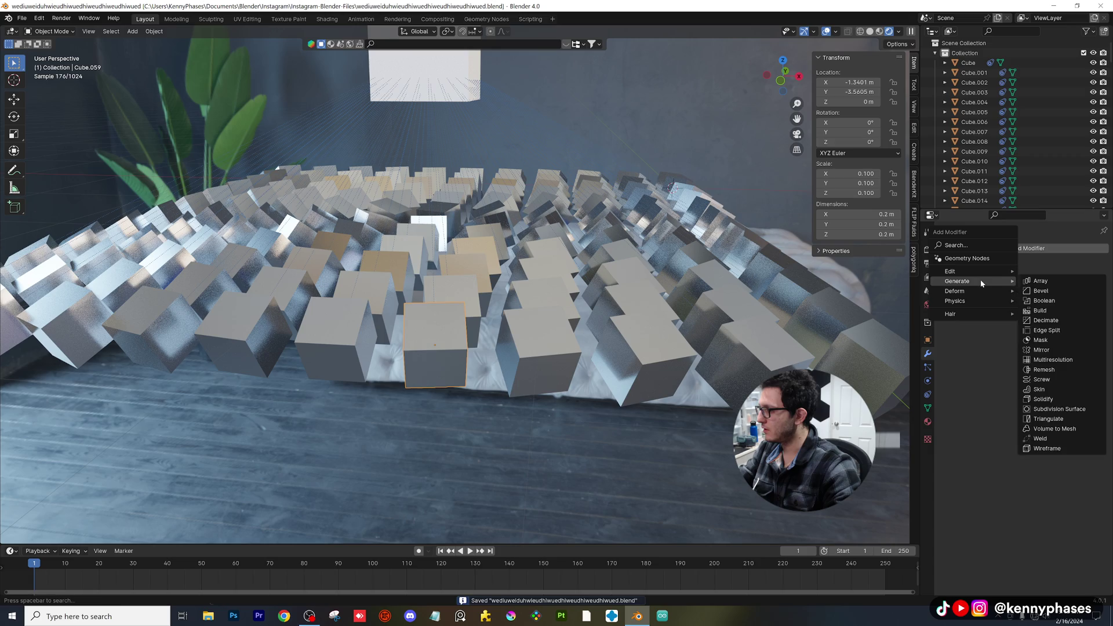
pyautogui.click(1041, 291)
pyautogui.click(1091, 314)
pyautogui.click(1090, 315)
pyautogui.click(1090, 315)
pyautogui.rightClick(440, 353)
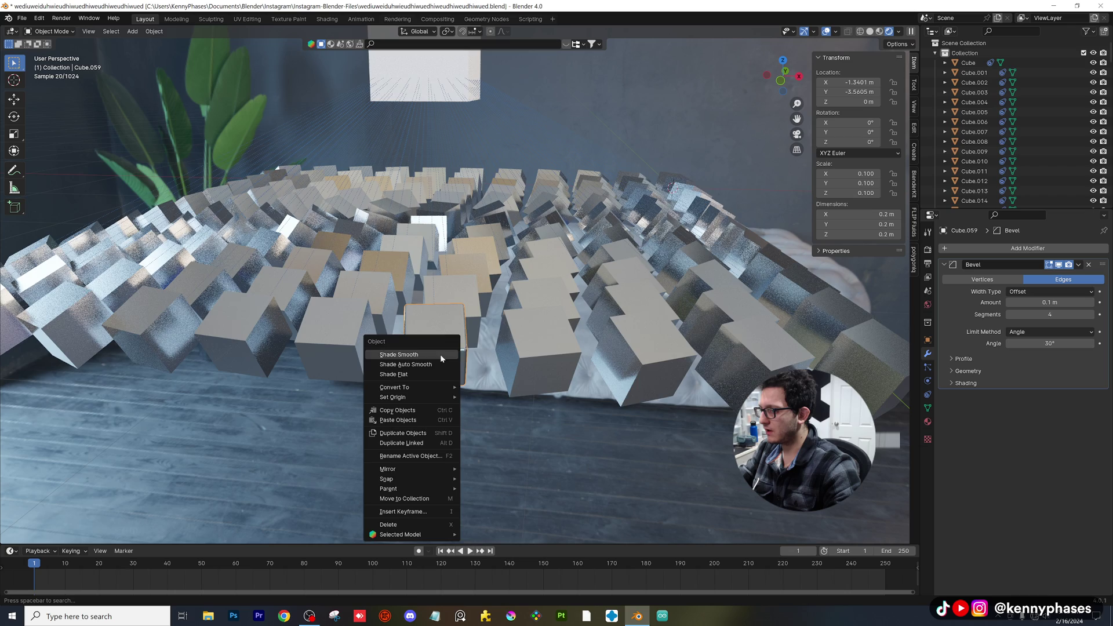
pyautogui.click(440, 353)
# Select all the small cubes with the bevelled one active and copy its modifier to the others.
pyautogui.scroll(-4, 312, 274)
pyautogui.moveTo(312, 275); pyautogui.dragTo(172, 207)
pyautogui.hotkey('ctrl', 'l')
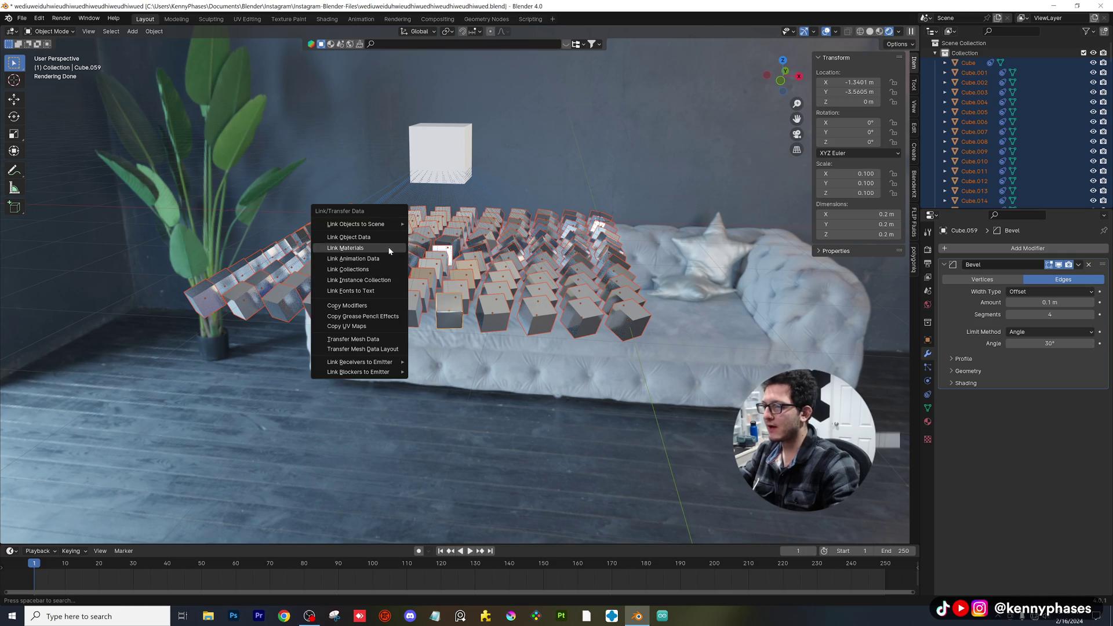
pyautogui.click(378, 309)
pyautogui.scroll(4, 394, 316)
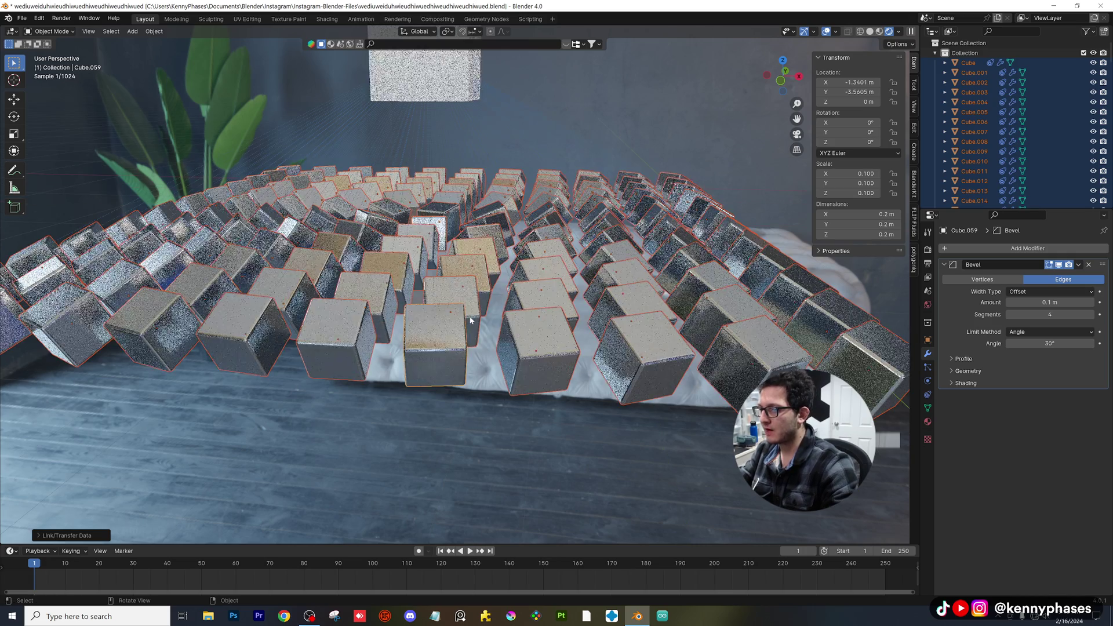
# Add a Bevel modifier to the large cube with a 0.139 m amount and 5 segments, and shade it smooth.
pyautogui.moveTo(397, 318); pyautogui.dragTo(471, 135, button='middle')
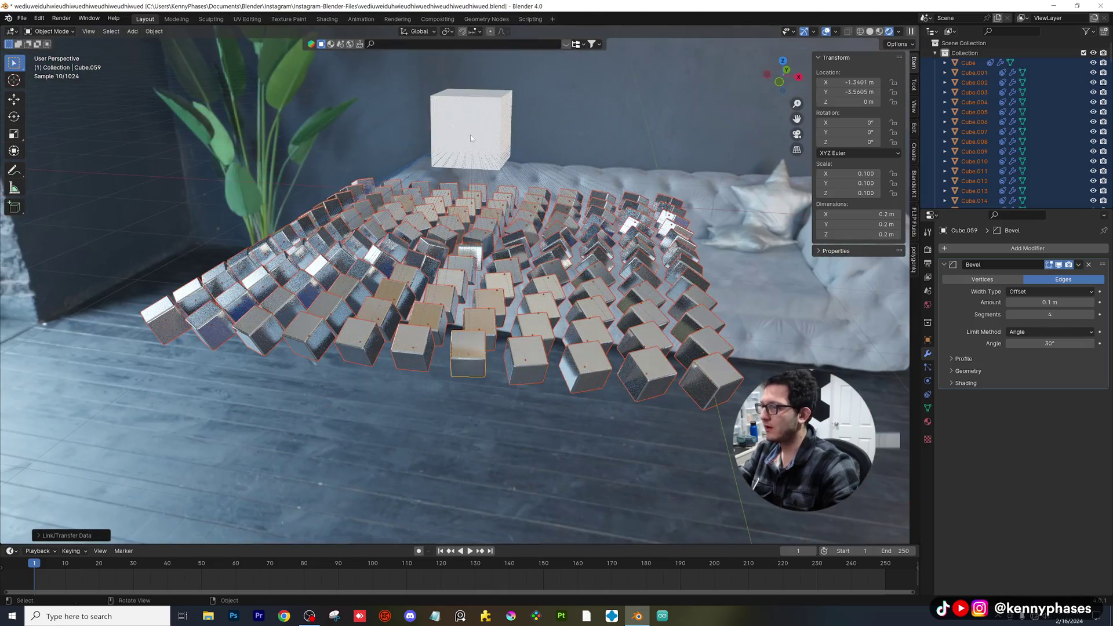
pyautogui.click(499, 149)
pyautogui.click(974, 254)
pyautogui.moveTo(965, 248)
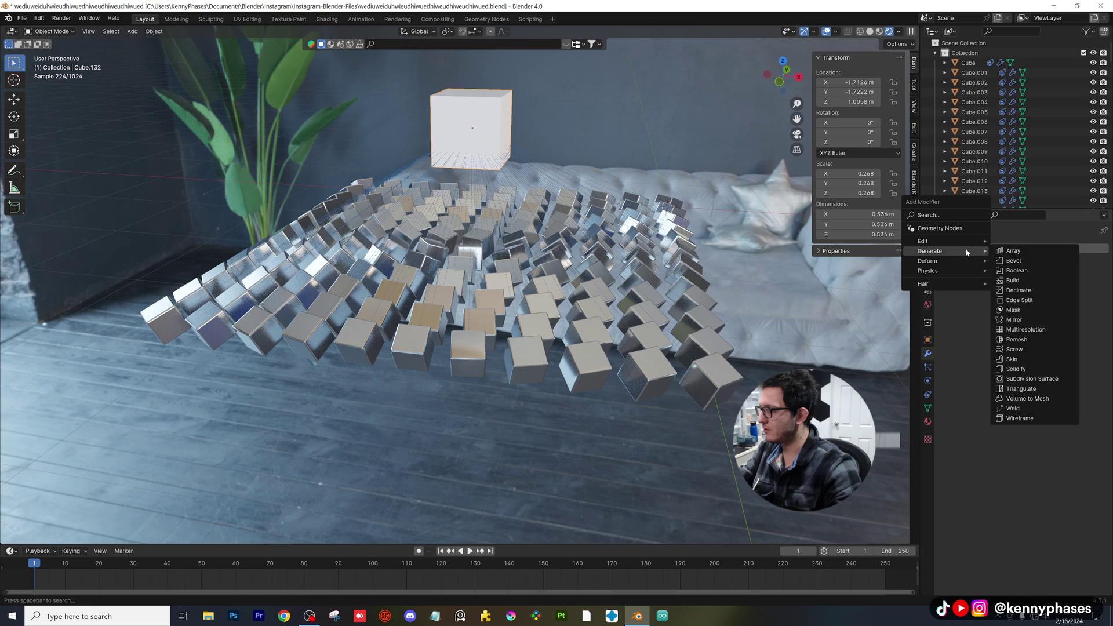
pyautogui.click(1025, 258)
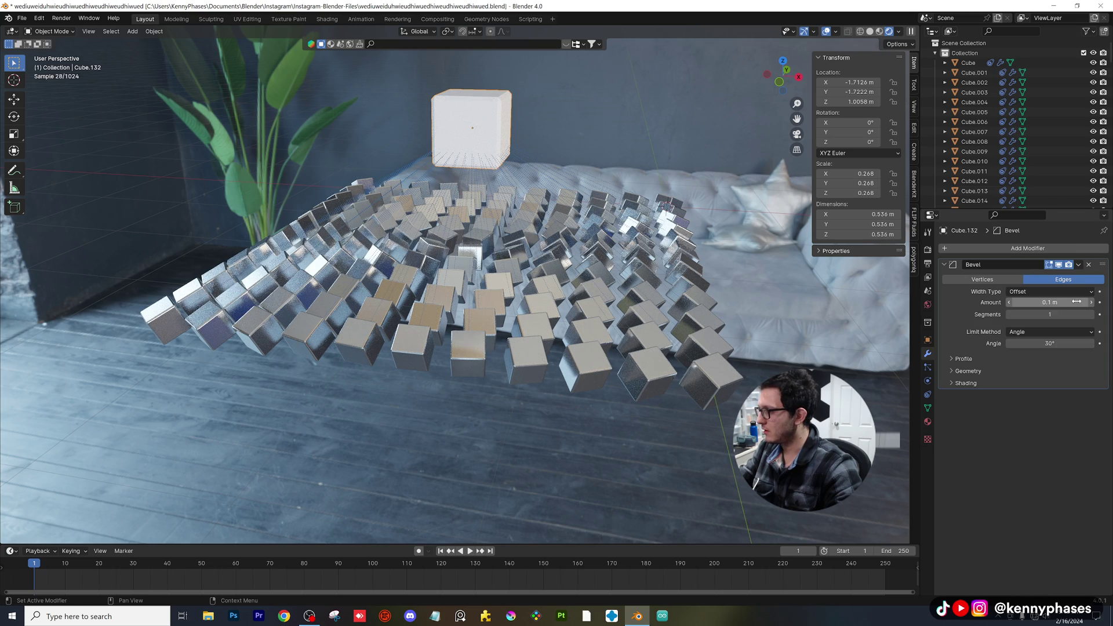
pyautogui.moveTo(1077, 301)
pyautogui.mouseDown()
pyautogui.moveTo(1092, 302)
pyautogui.moveTo(1076, 314)
pyautogui.mouseUp()
pyautogui.rightClick(492, 134)
pyautogui.click(487, 122)
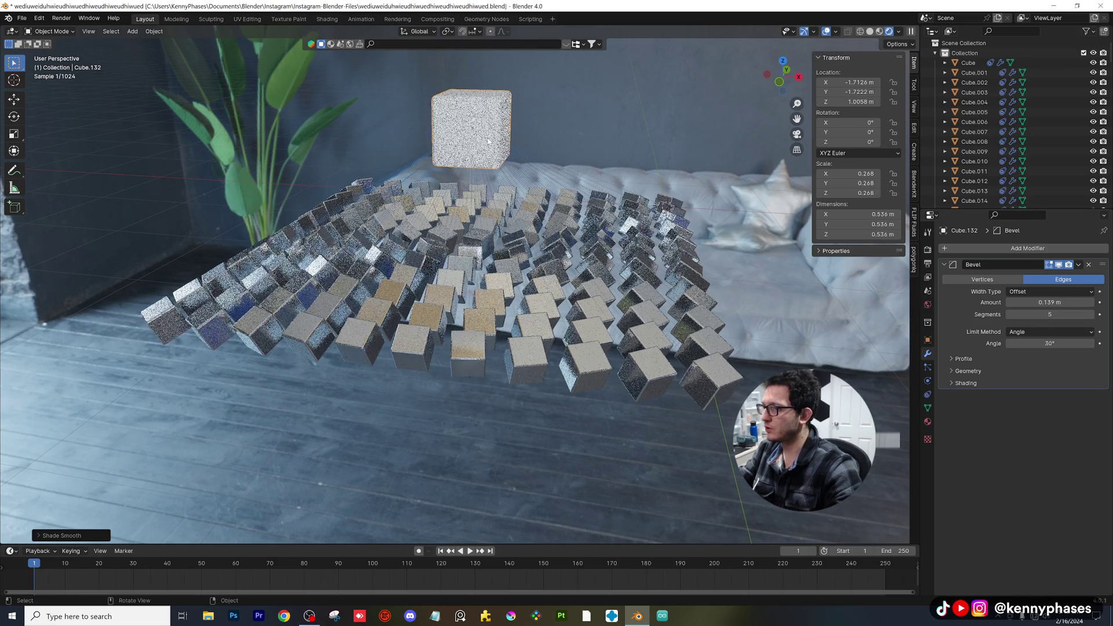
# Give the large cube a new salmon-red material with Metallic 1.000 and Roughness 0.000, and save the file.
pyautogui.click(927, 422)
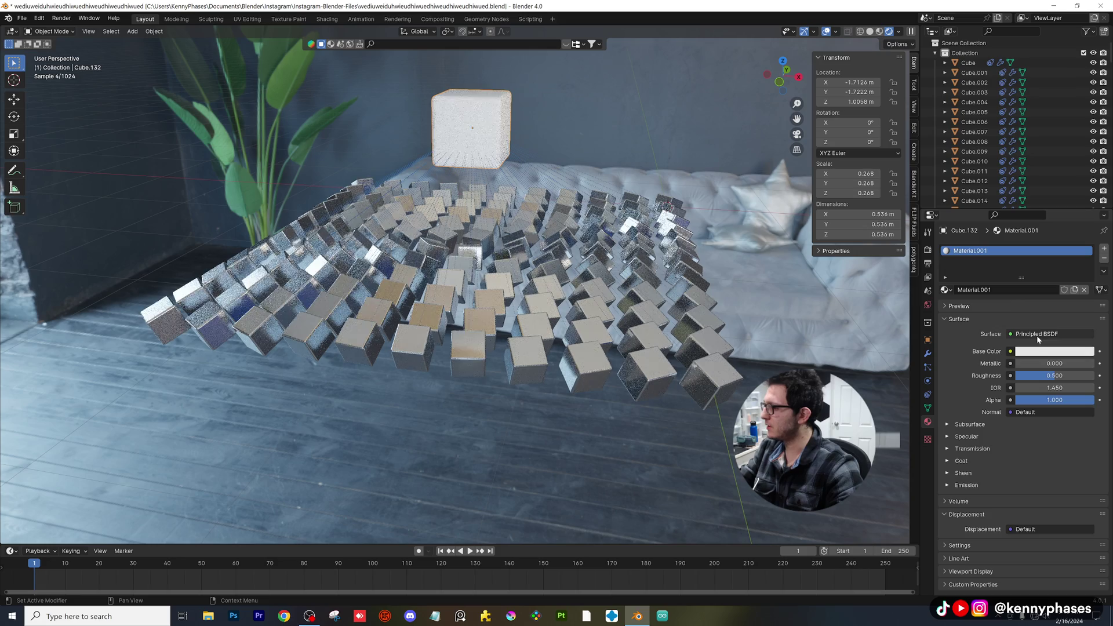
pyautogui.click(1054, 351)
pyautogui.click(1039, 228)
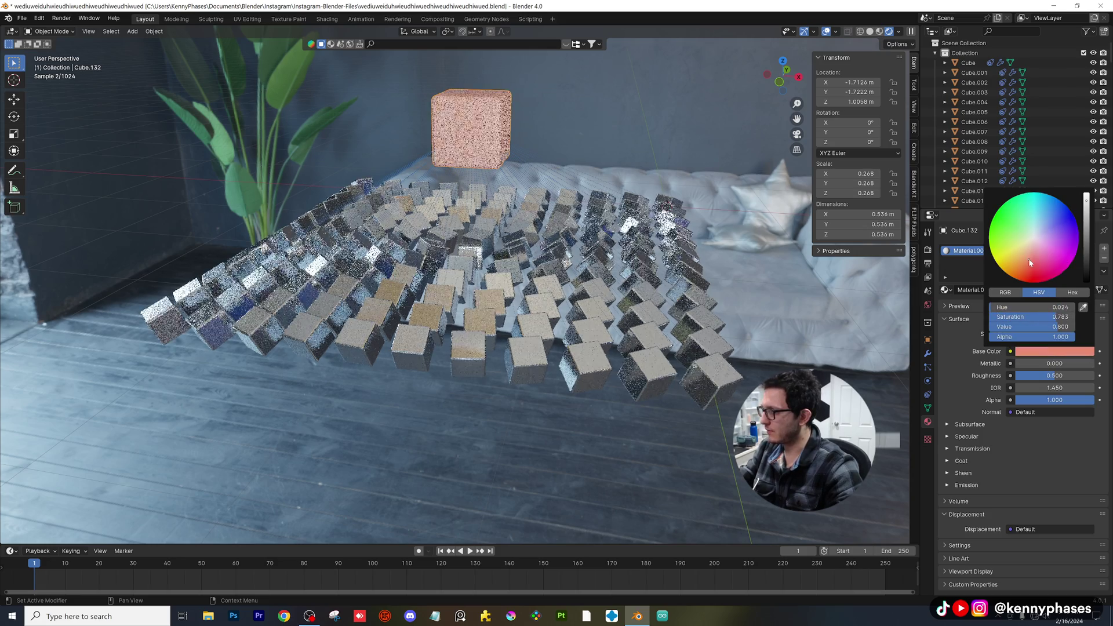
pyautogui.moveTo(1054, 375); pyautogui.dragTo(1093, 363)
pyautogui.scroll(1, 554, 160)
pyautogui.moveTo(554, 160); pyautogui.dragTo(544, 266, button='middle')
pyautogui.scroll(2, 525, 197)
pyautogui.keyDown('shift'); pyautogui.moveTo(525, 197); pyautogui.dragTo(522, 246, button='middle'); pyautogui.keyUp('shift')
pyautogui.scroll(-2, 537, 265)
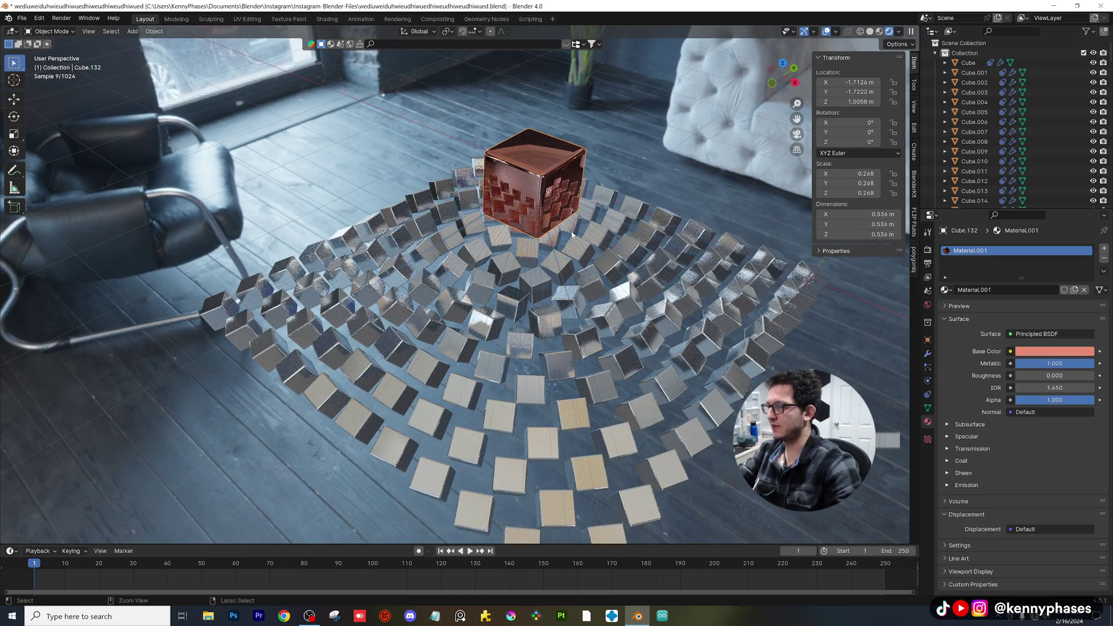
pyautogui.hotkey('ctrl', 's')
# Try moving the large cube over the grid to preview the tracking in rendered shading.
pyautogui.press('g')
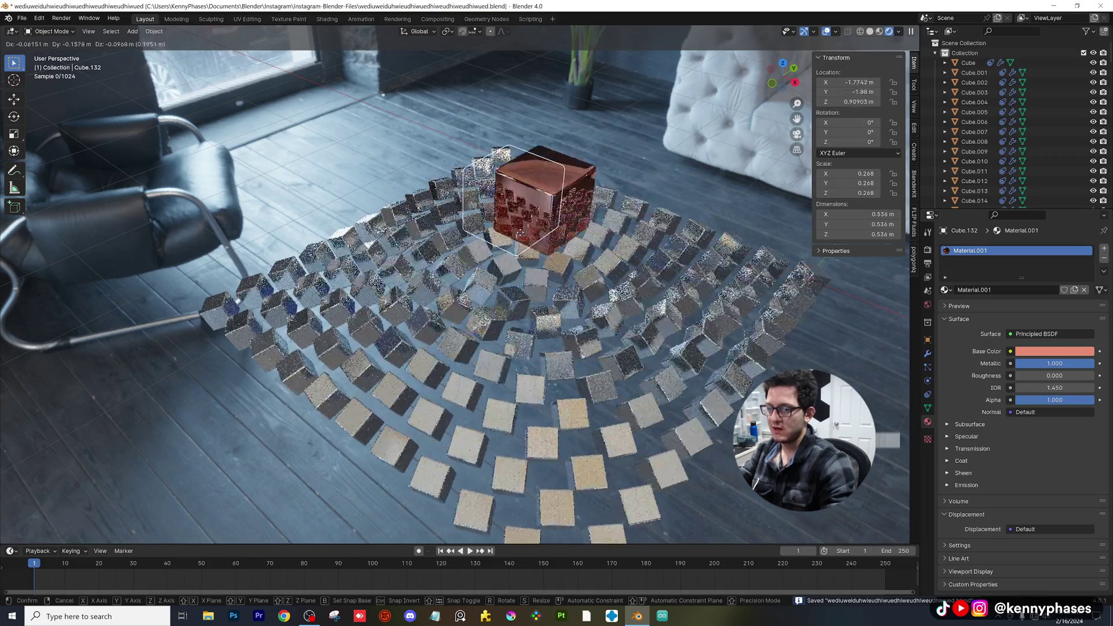
pyautogui.click(525, 232)
pyautogui.scroll(-3, 390, 157)
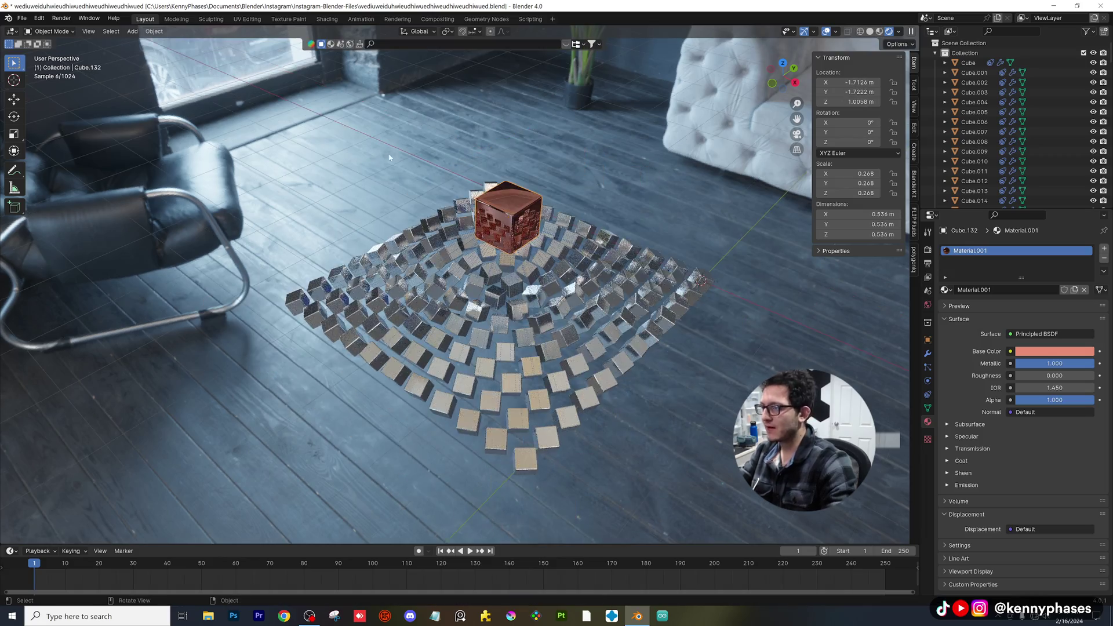
# Add a mesh plane and scale it up to about 5.88, roughly 11.8 m per side.
pyautogui.click(132, 31)
pyautogui.moveTo(150, 41)
pyautogui.click(237, 44)
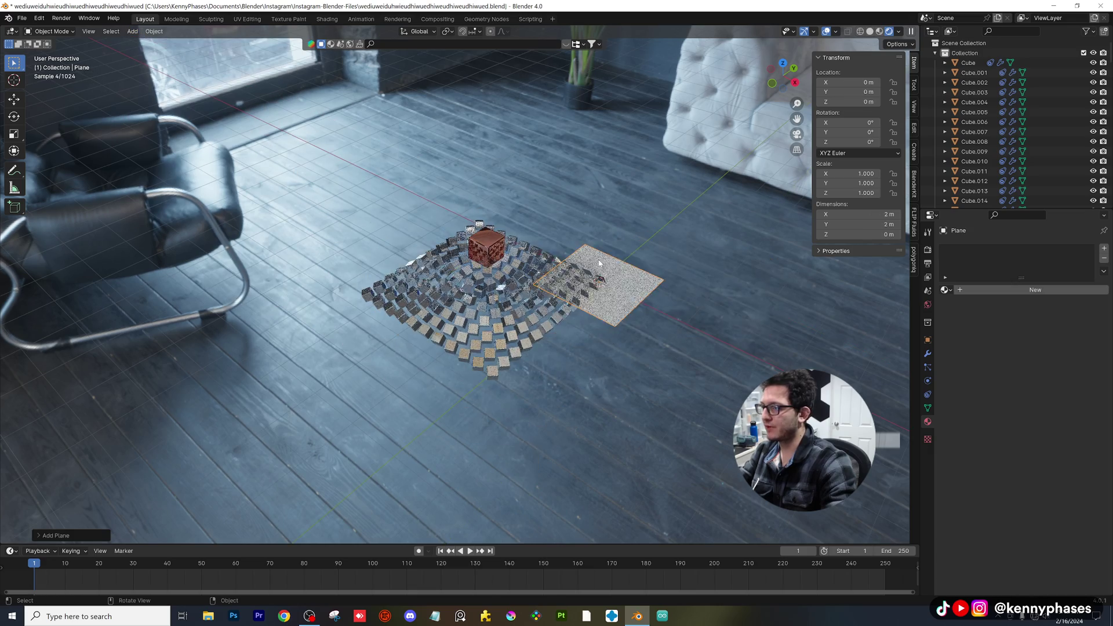
pyautogui.press('s')
pyautogui.click(740, 242)
# In top view, centre the plane beneath the cube grid at about X -1.73, Y -1.70 m.
pyautogui.press('KP_7')
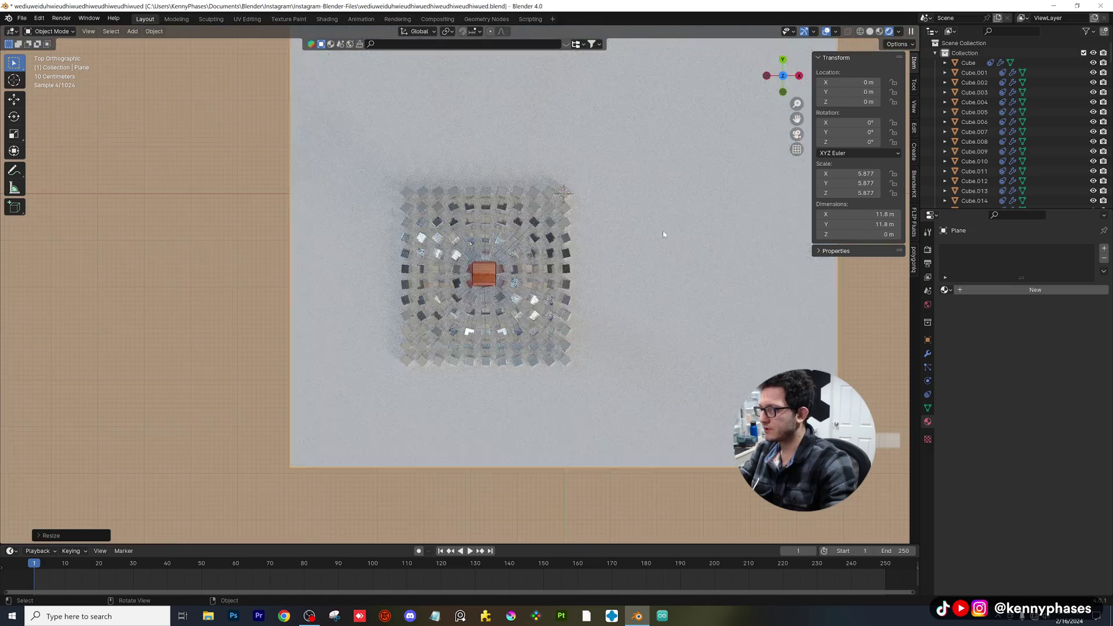
pyautogui.scroll(-2, 663, 231)
pyautogui.press('g')
pyautogui.click(596, 268)
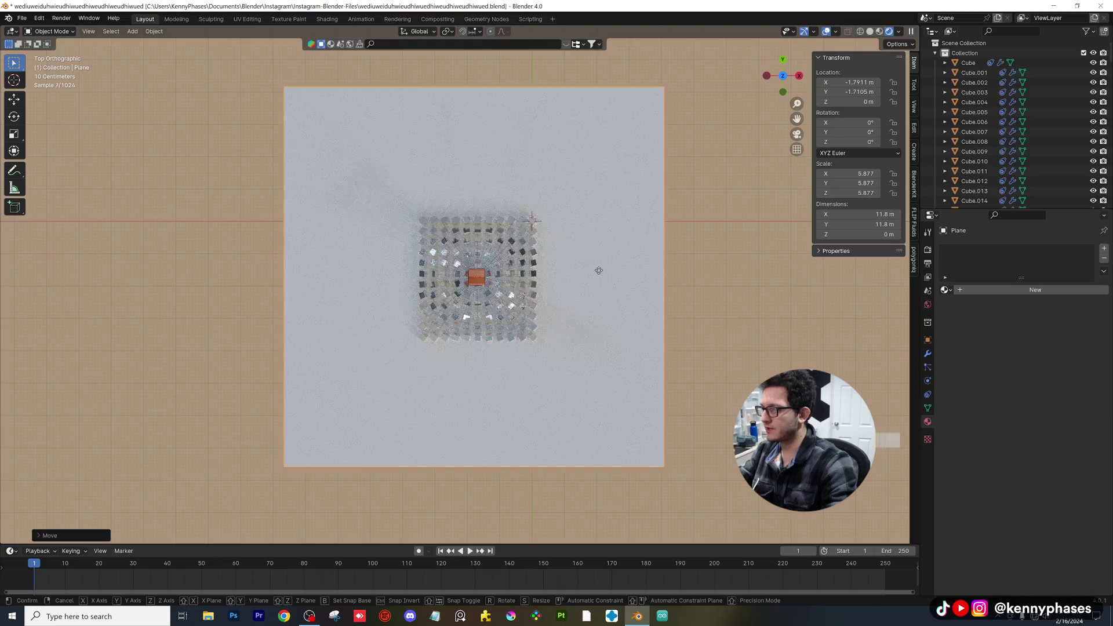
pyautogui.press('g')
pyautogui.click(600, 270)
# Lower the floor plane along Z to about -0.45 m, beneath the grid of small cubes.
pyautogui.moveTo(600, 270); pyautogui.dragTo(542, 214, button='middle')
pyautogui.scroll(2, 542, 232)
pyautogui.press('g')
pyautogui.press('z')
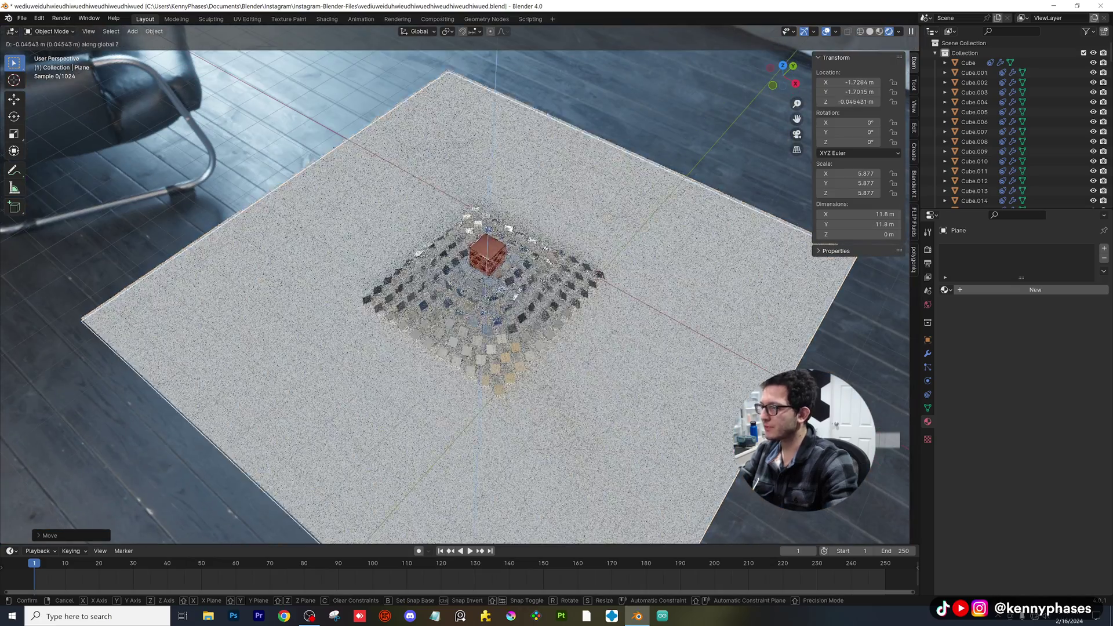
pyautogui.click(549, 287)
pyautogui.moveTo(550, 286); pyautogui.dragTo(555, 281, button='middle')
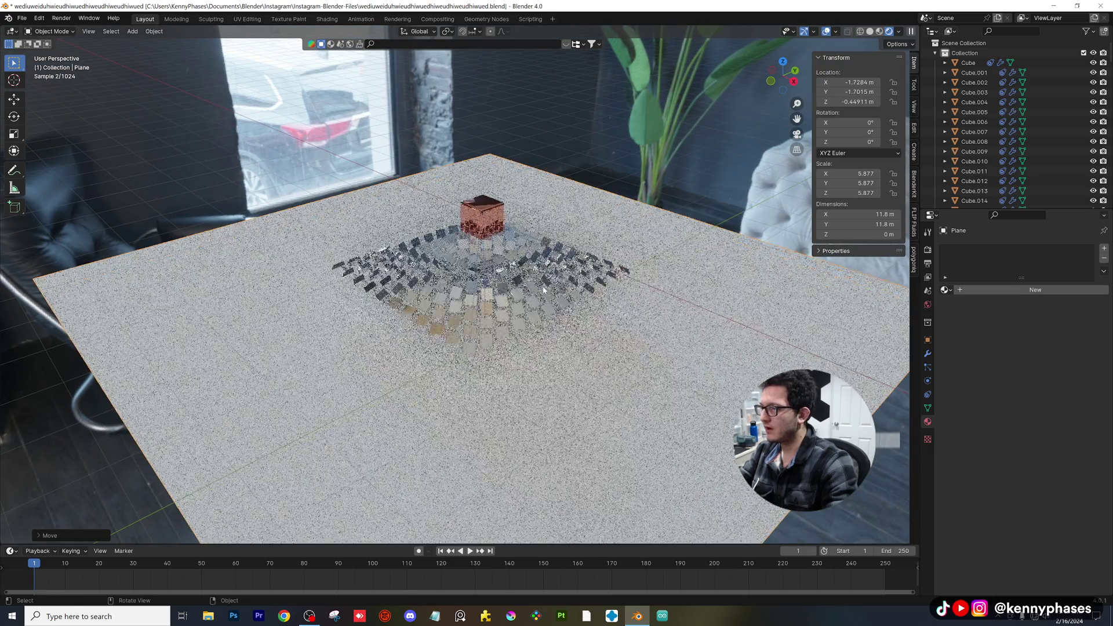
# Add a camera and, in top view, place it at about X -5.70, Y 2.32 m, rotated to about 223.5° around Z.
pyautogui.click(133, 31)
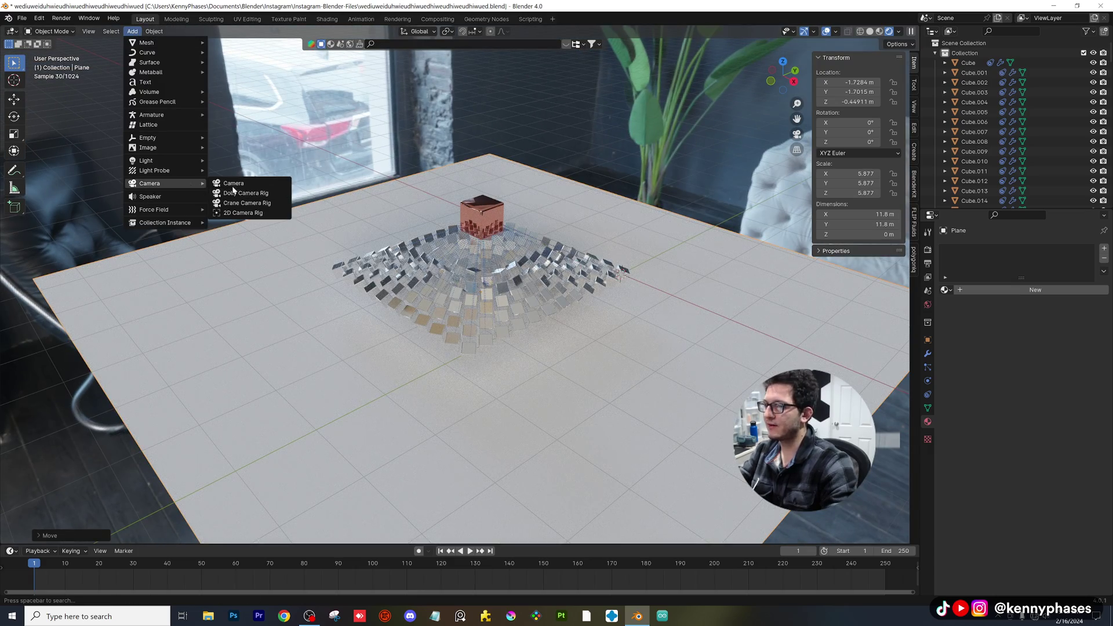
pyautogui.click(233, 184)
pyautogui.scroll(-3, 633, 168)
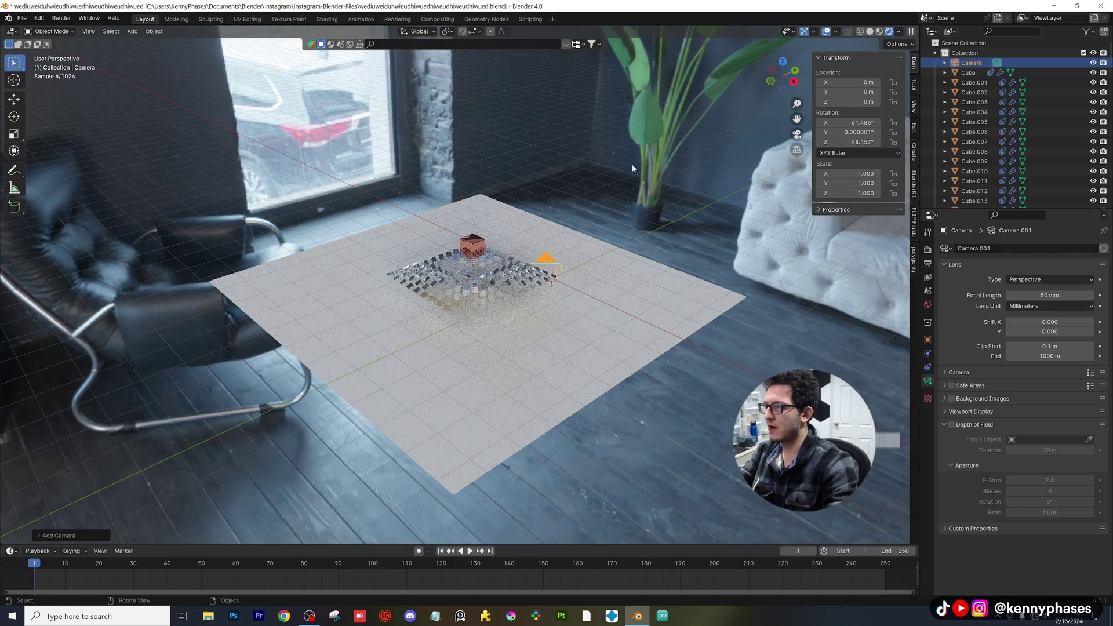
pyautogui.click(784, 63)
pyautogui.press('g')
pyautogui.click(390, 234)
pyautogui.press('r')
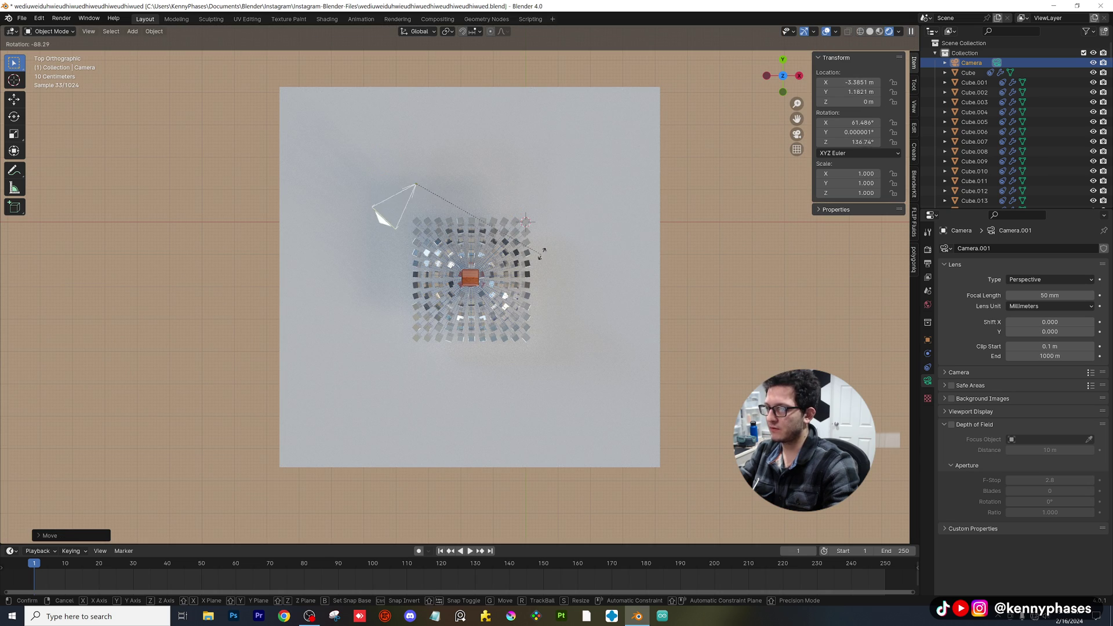
pyautogui.click(443, 141)
pyautogui.press('g')
pyautogui.click(467, 198)
pyautogui.press('g')
pyautogui.click(461, 200)
# Raise the camera and reposition it through the camera view to about X -5.14, Y 1.93, Z 4.53 m.
pyautogui.moveTo(461, 200); pyautogui.dragTo(507, 281, button='middle')
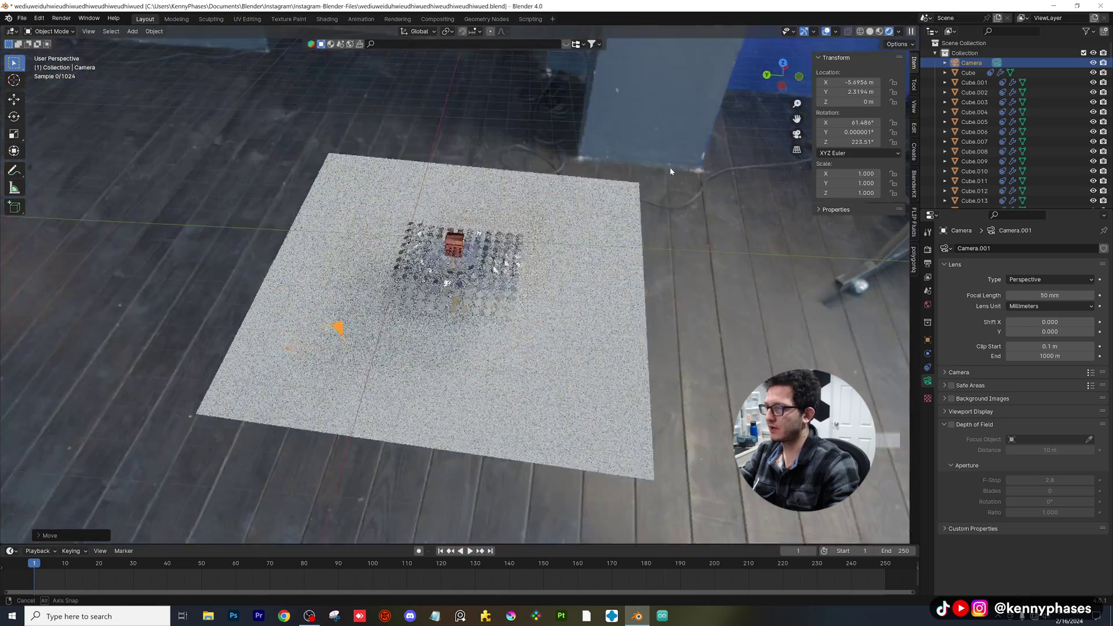
pyautogui.press('g')
pyautogui.click(517, 168)
pyautogui.press('KP_0')
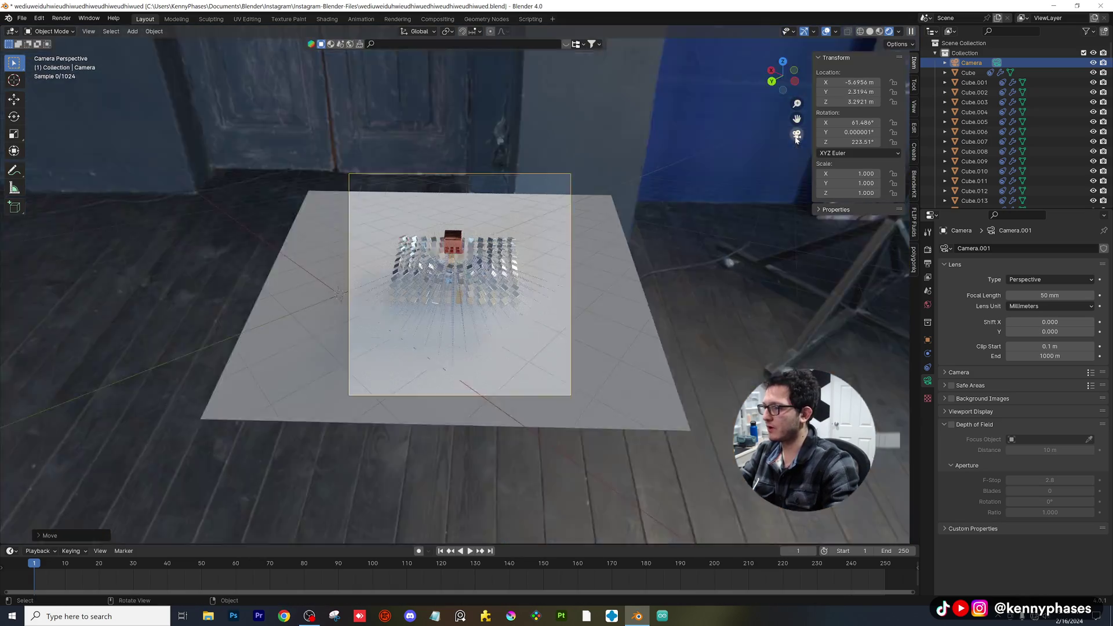
pyautogui.press('g')
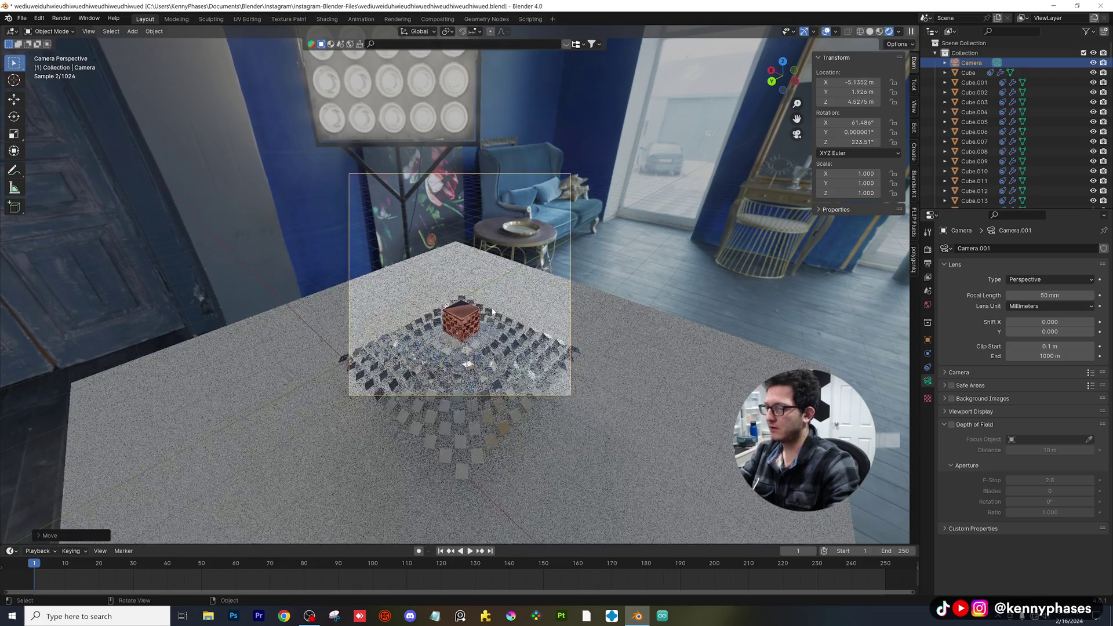
pyautogui.click(560, 281)
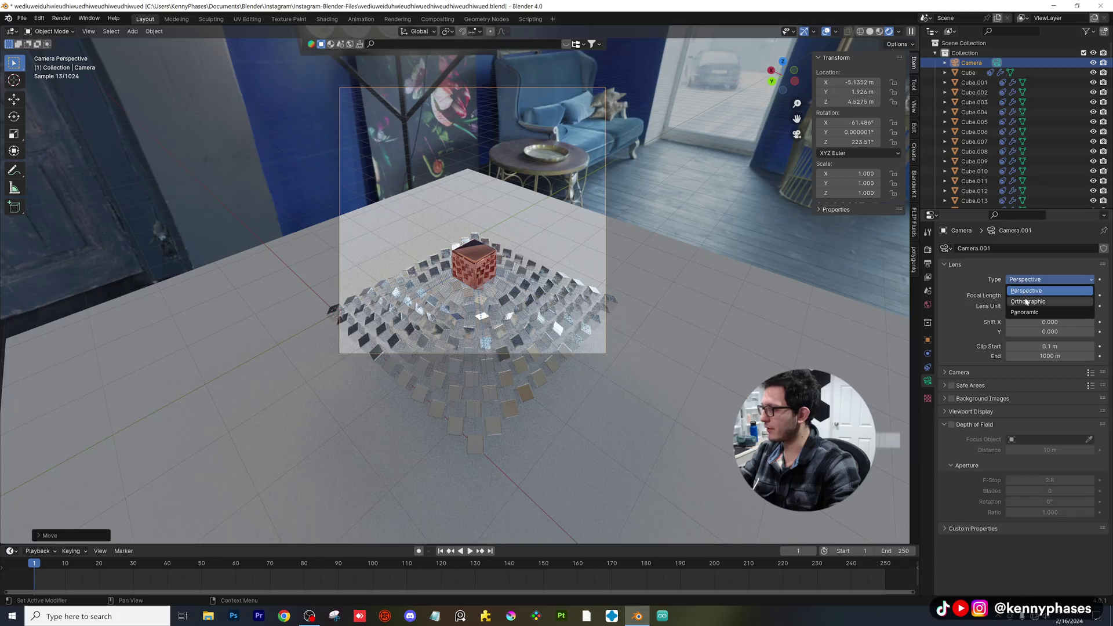
# Make the camera orthographic with scale 2.200, tilted to about 47.7° around X and positioned near X -4.89, Y 1.62, Z 4.96 m.
pyautogui.click(1026, 301)
pyautogui.moveTo(857, 122); pyautogui.dragTo(779, 123)
pyautogui.press('g')
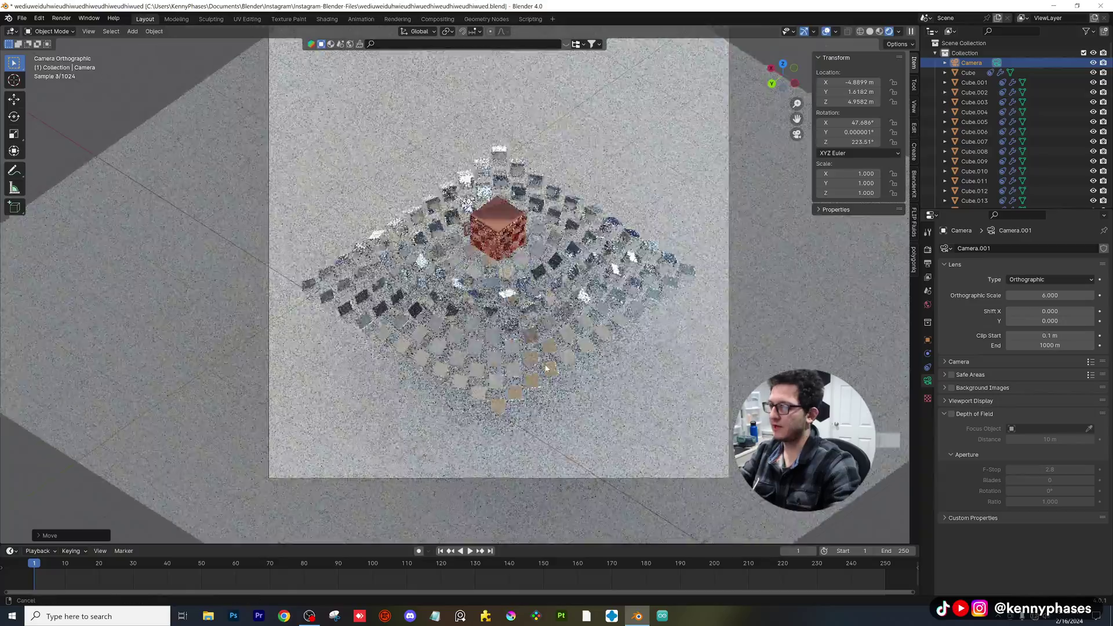
pyautogui.click(896, 334)
pyautogui.moveTo(1055, 300); pyautogui.dragTo(1014, 299)
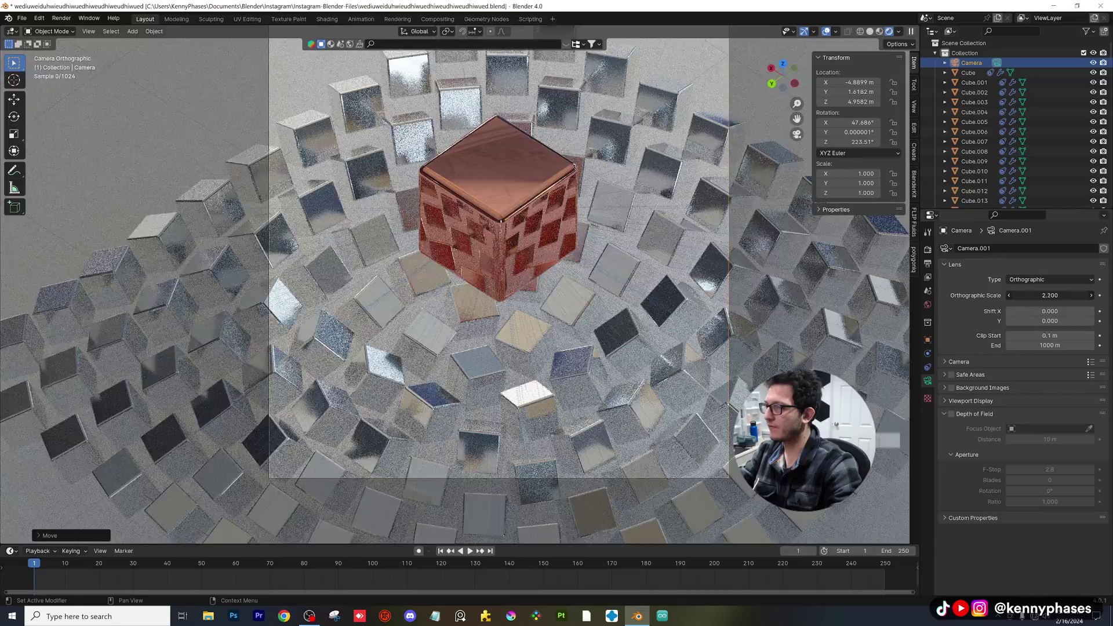
pyautogui.scroll(-5, 651, 298)
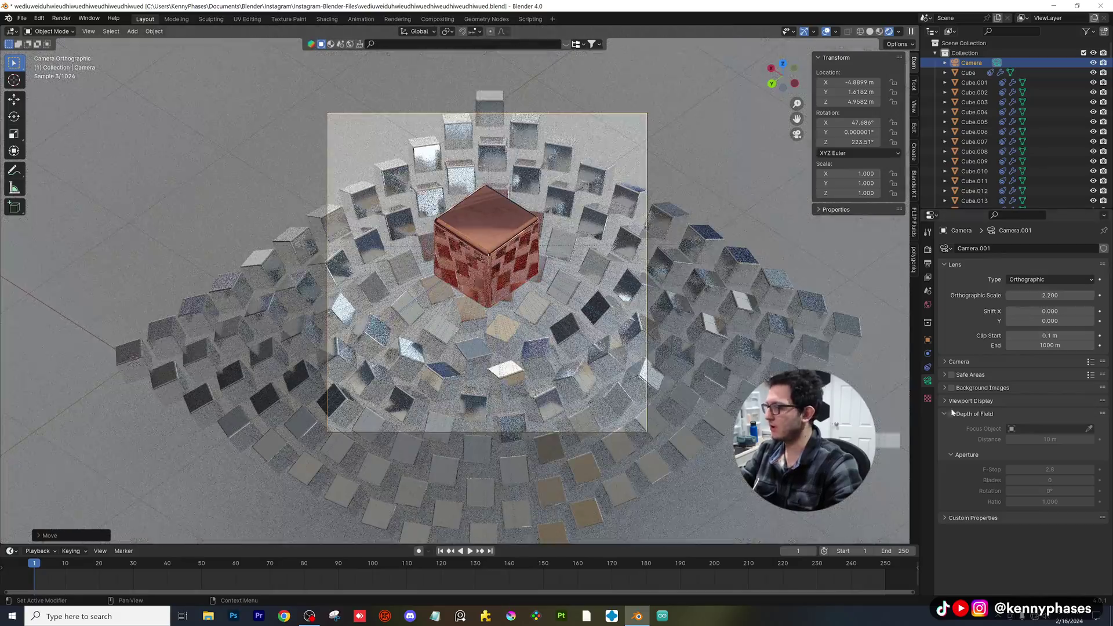
# Enable the camera's depth of field focused on the large cube, and reframe the camera to about X -4.84, Y 1.62, Z 4.99 m.
pyautogui.click(951, 414)
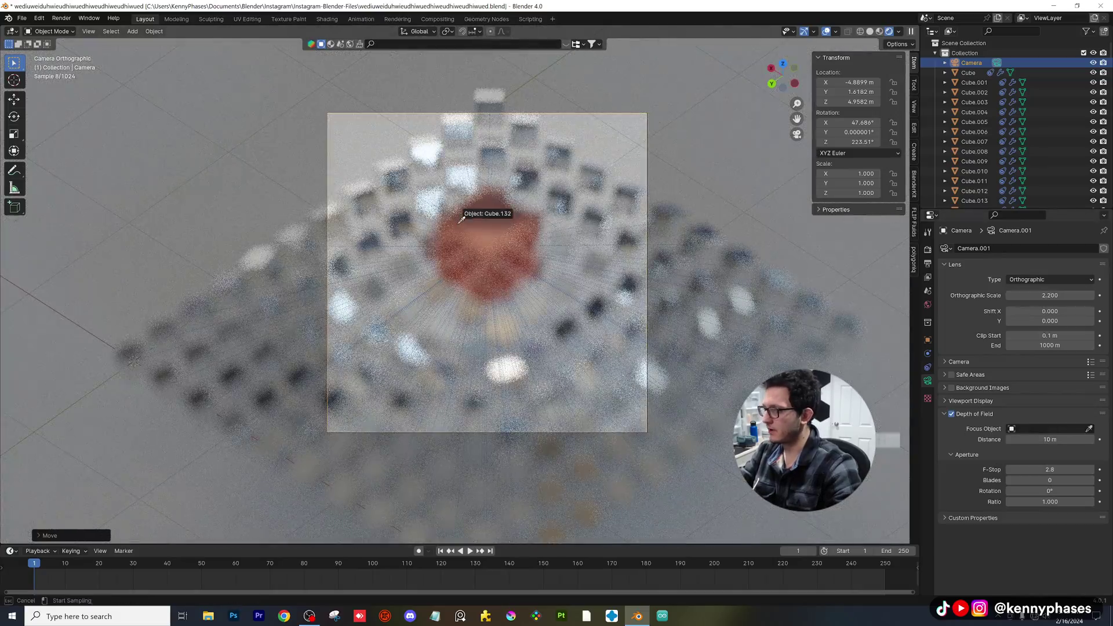
pyautogui.click(462, 218)
pyautogui.press('g')
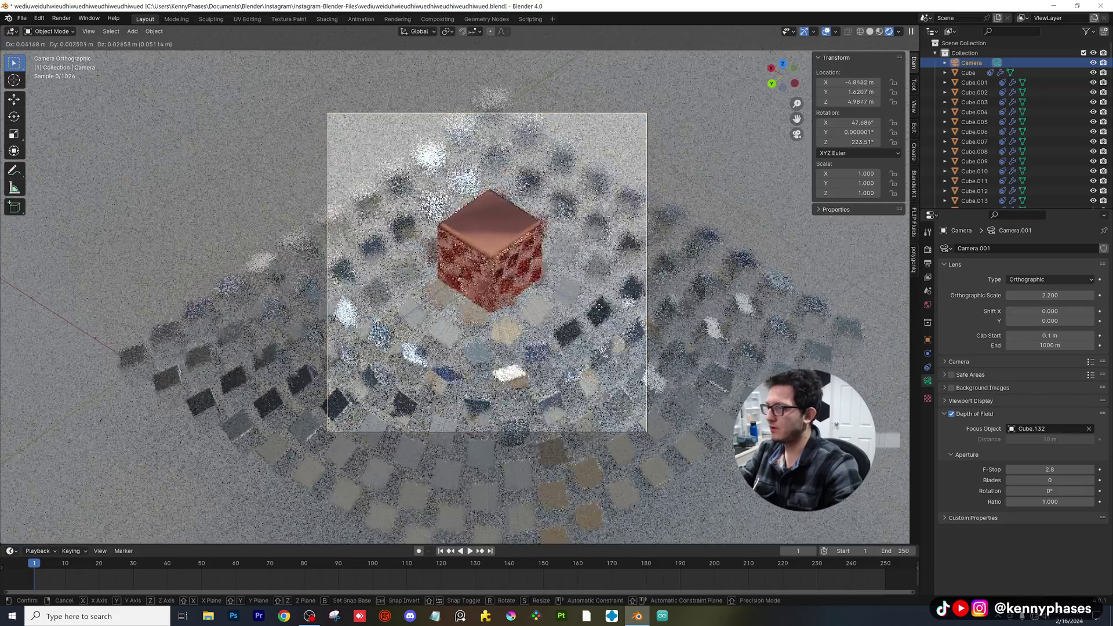
pyautogui.click(591, 259)
pyautogui.scroll(2, 532, 288)
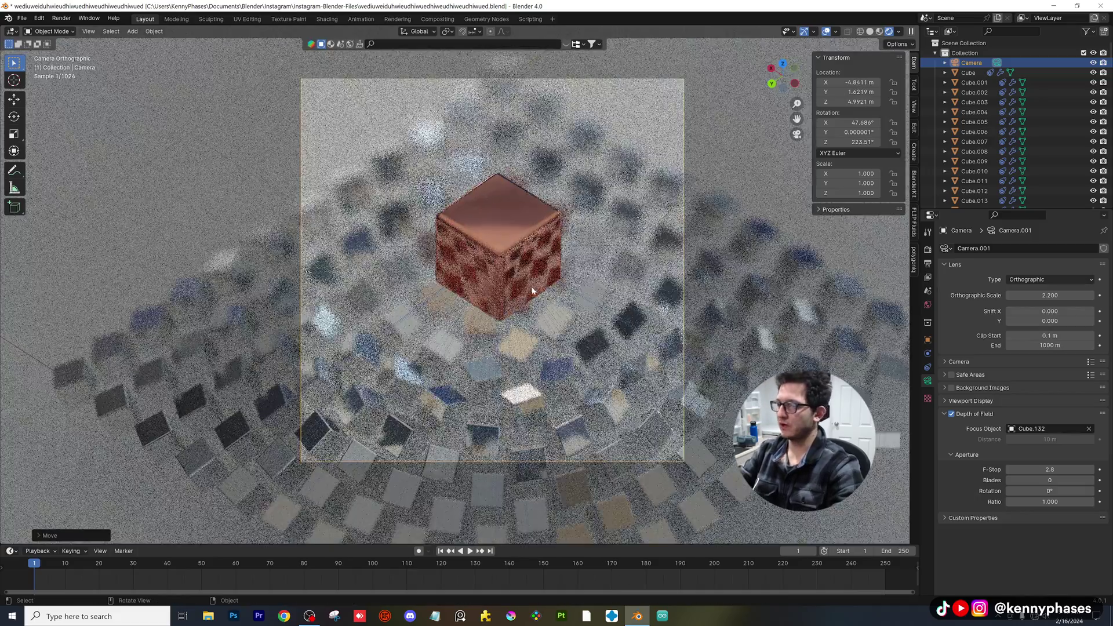
# Set the camera's passepartout opacity to 1.000 and save the file.
pyautogui.click(970, 401)
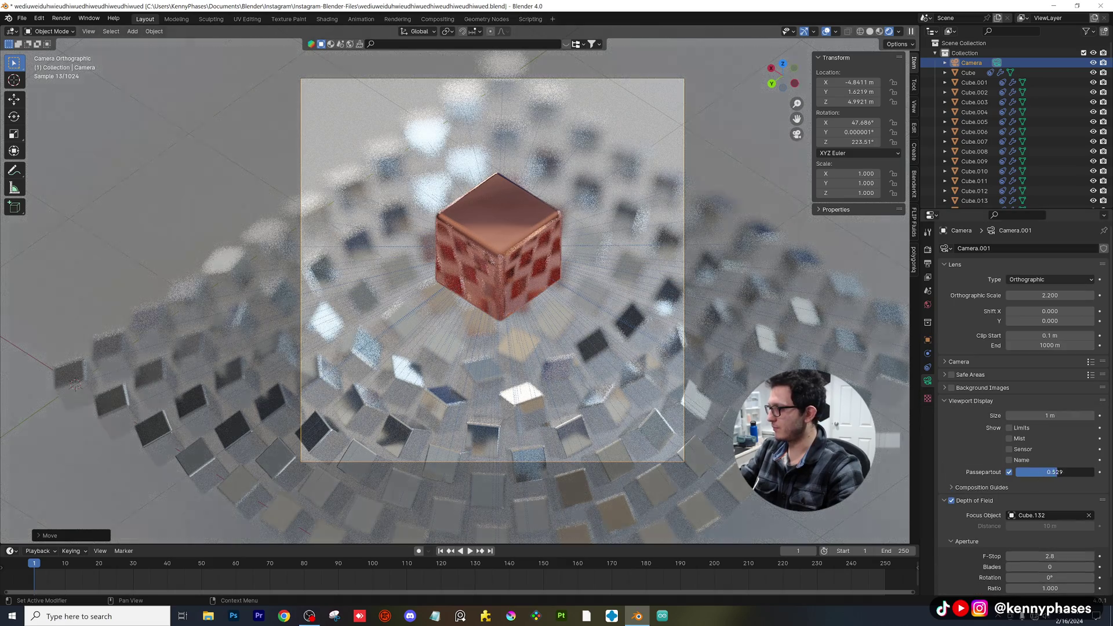
pyautogui.moveTo(1055, 472); pyautogui.dragTo(1094, 472)
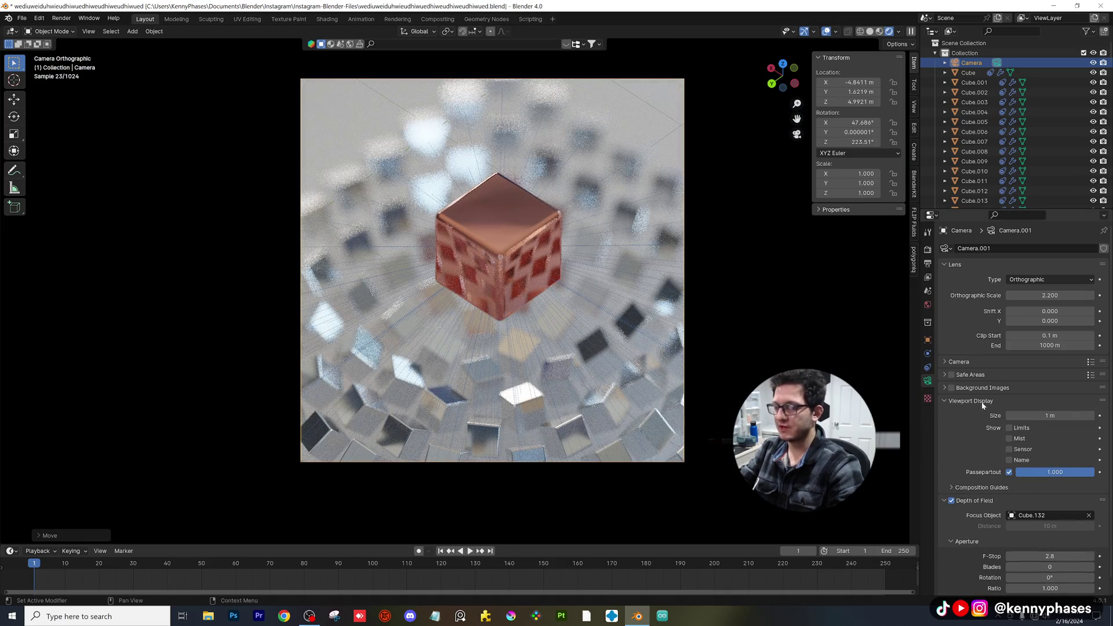
pyautogui.click(980, 401)
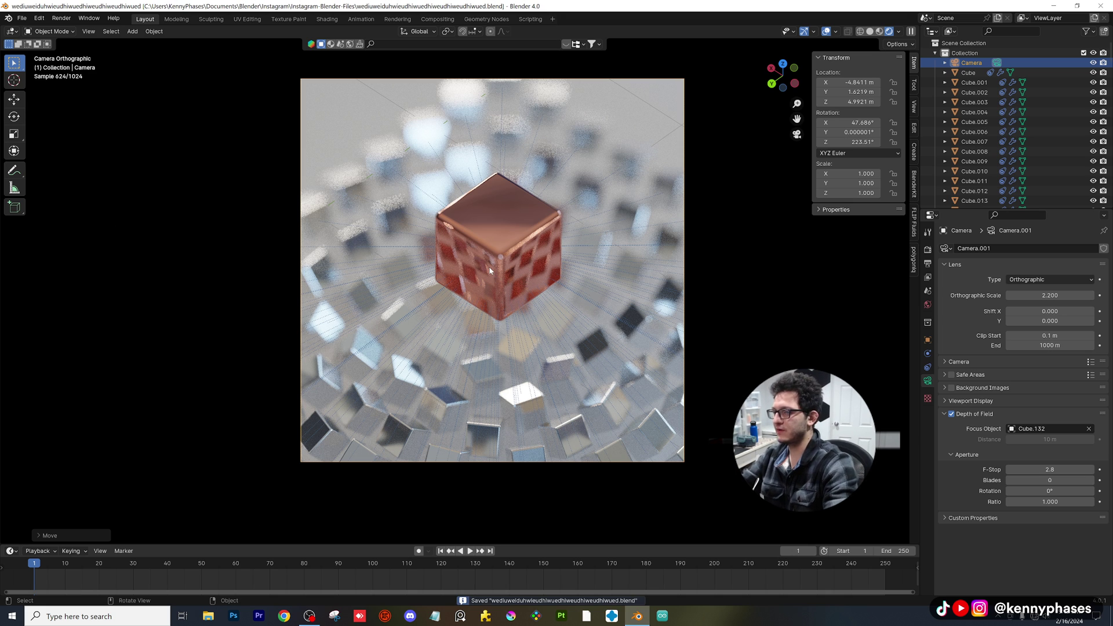
# Try moving the large cube across the camera frame and back to about X -1.74, Y -1.73, Z 0.99 m.
pyautogui.click(503, 253)
pyautogui.press('g')
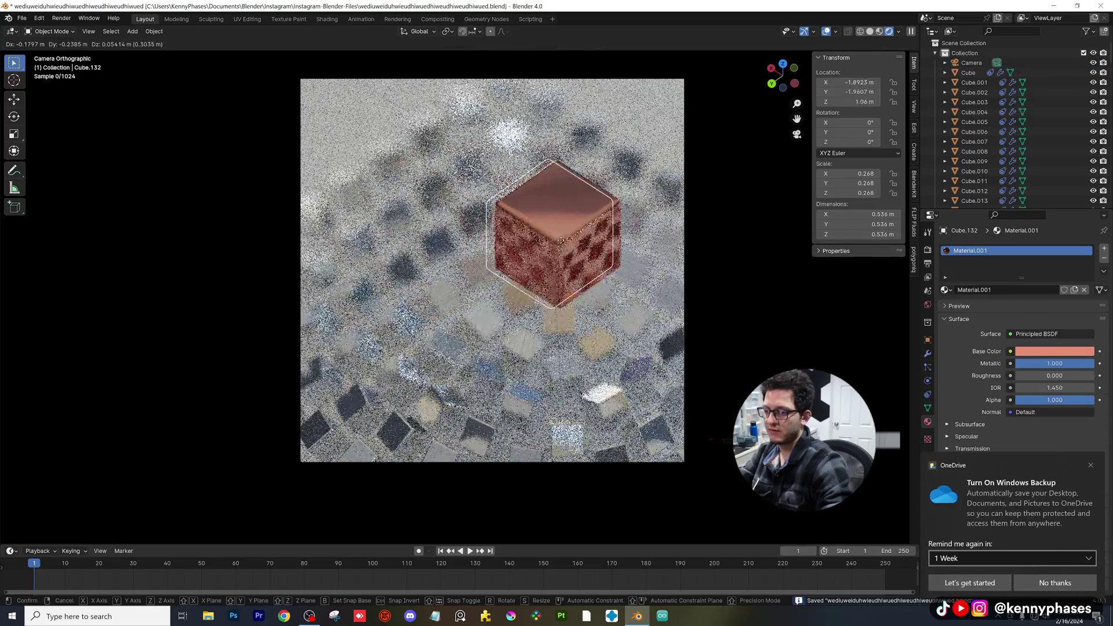
pyautogui.click(471, 258)
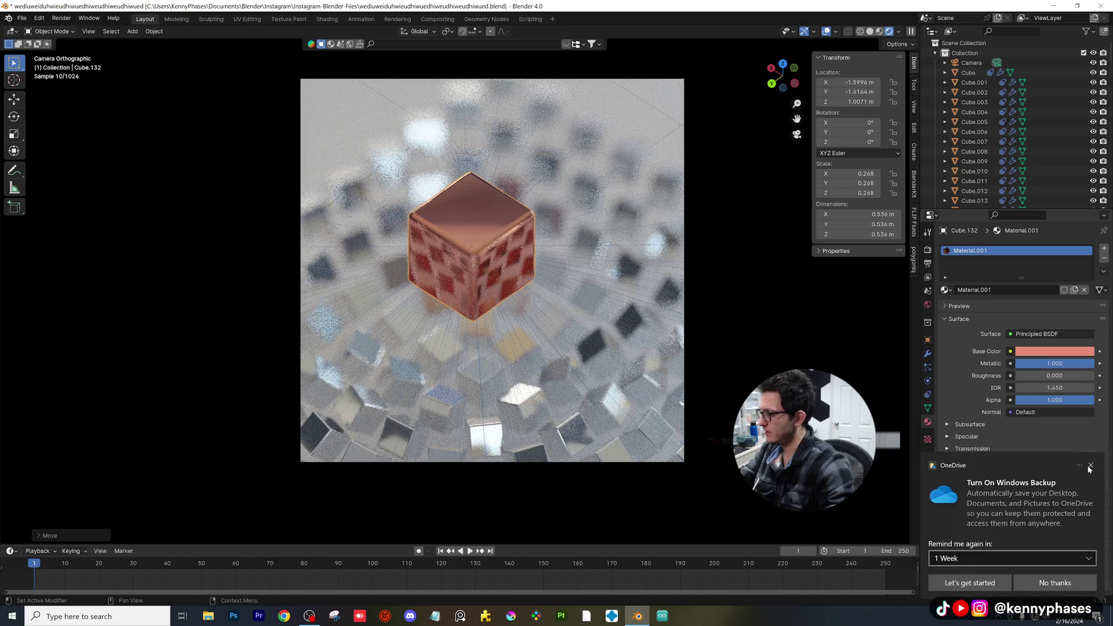
pyautogui.press('g')
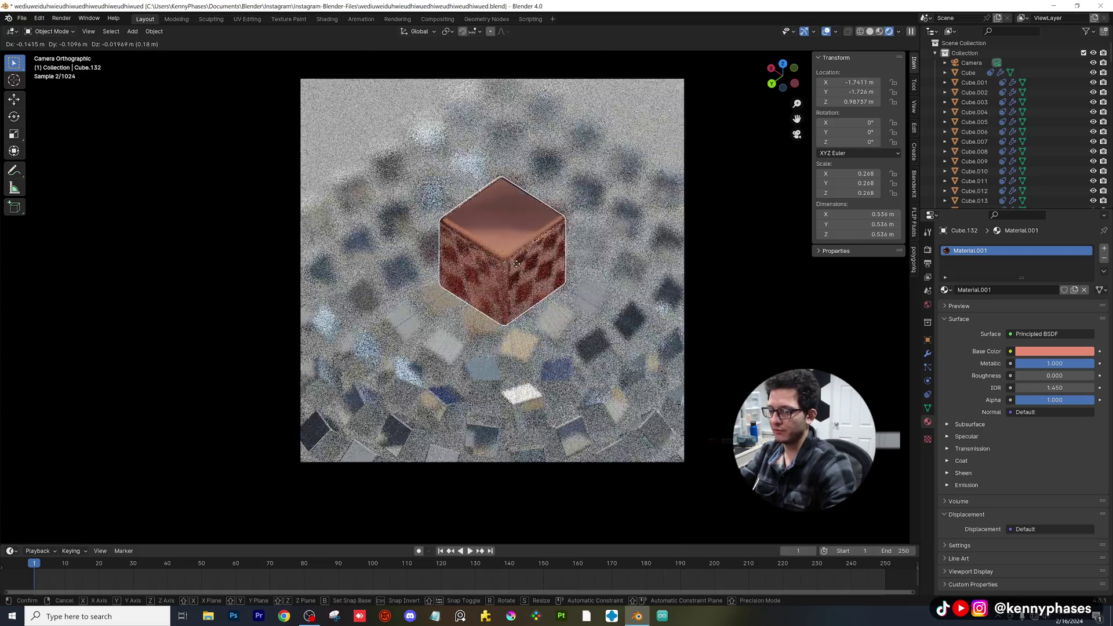
pyautogui.click(495, 301)
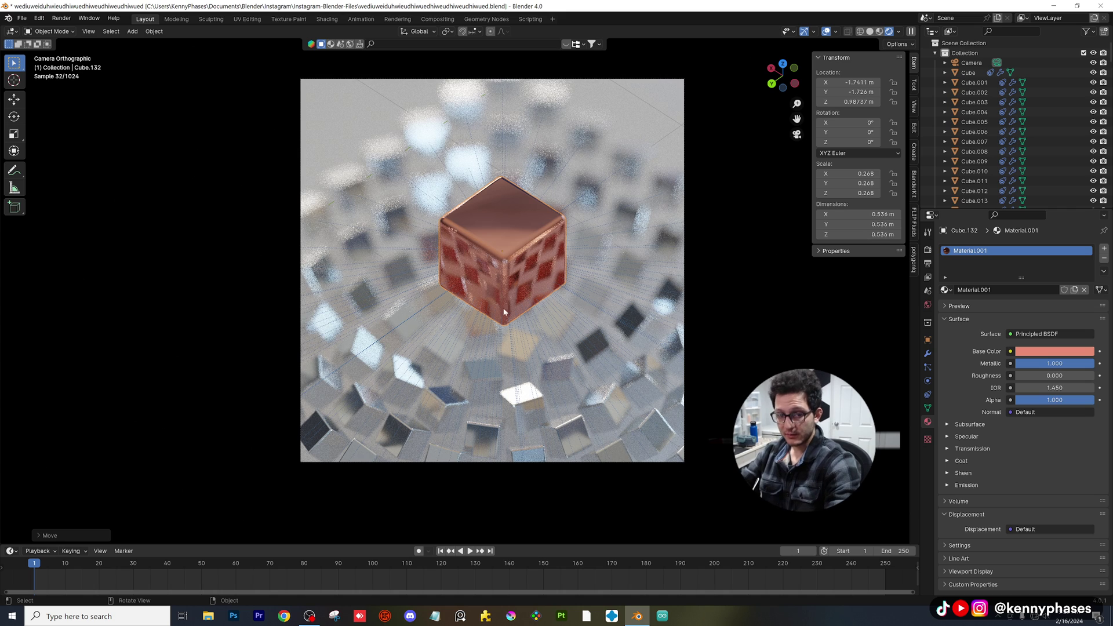
# Try increasing the large cube's bevel amount to 1.156 m, and undo the change.
pyautogui.click(928, 353)
pyautogui.moveTo(1037, 303); pyautogui.dragTo(1082, 303)
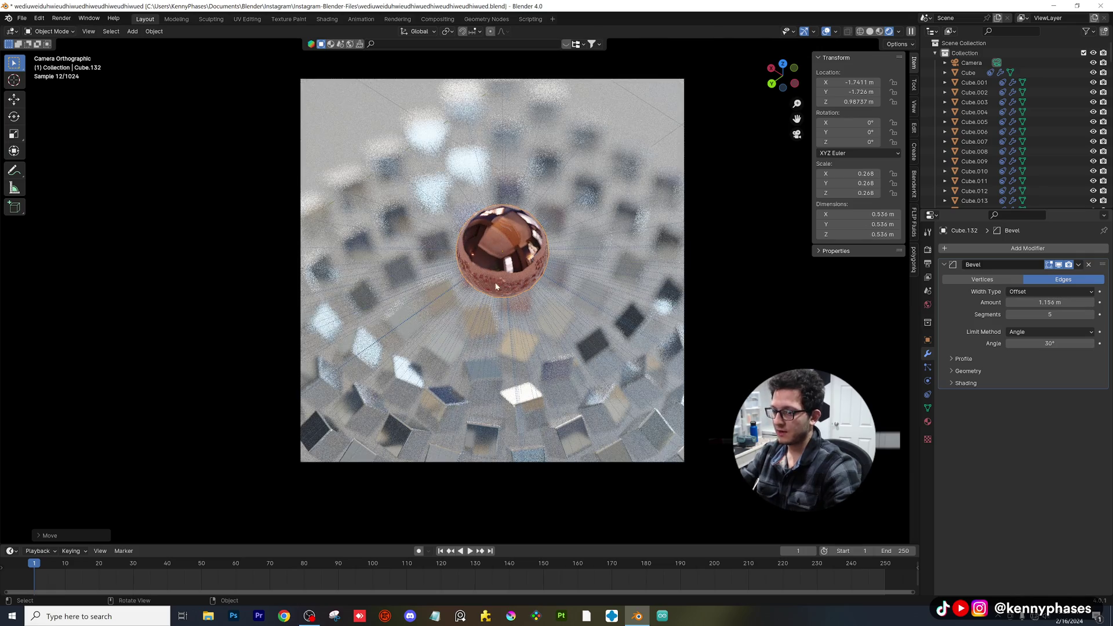
pyautogui.scroll(2, 511, 291)
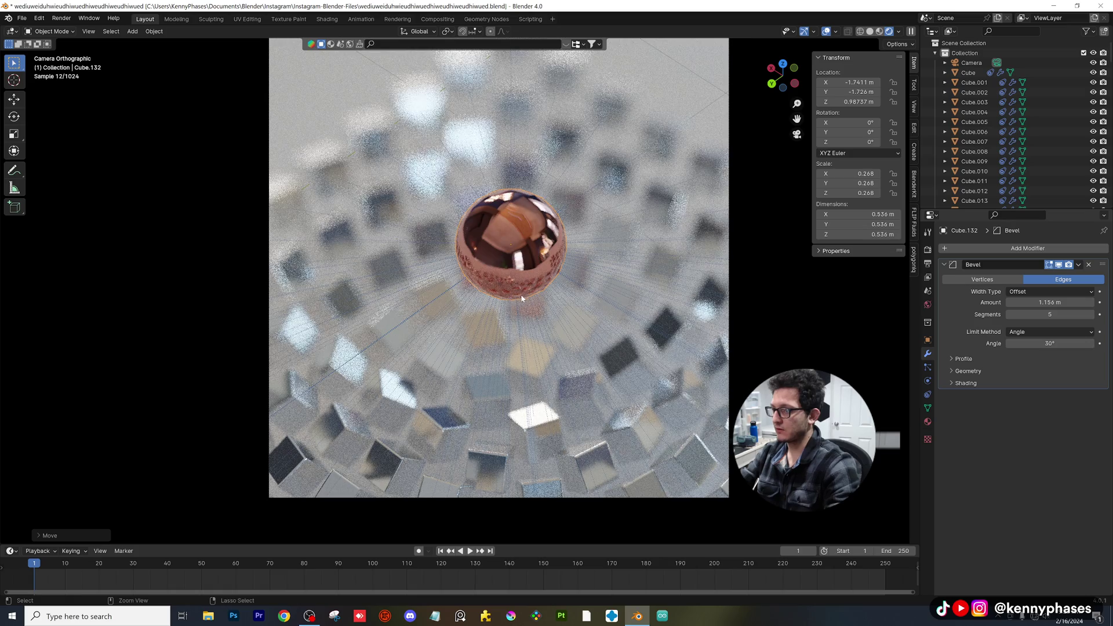
pyautogui.hotkey('ctrl', 'z')
pyautogui.scroll(-2, 537, 315)
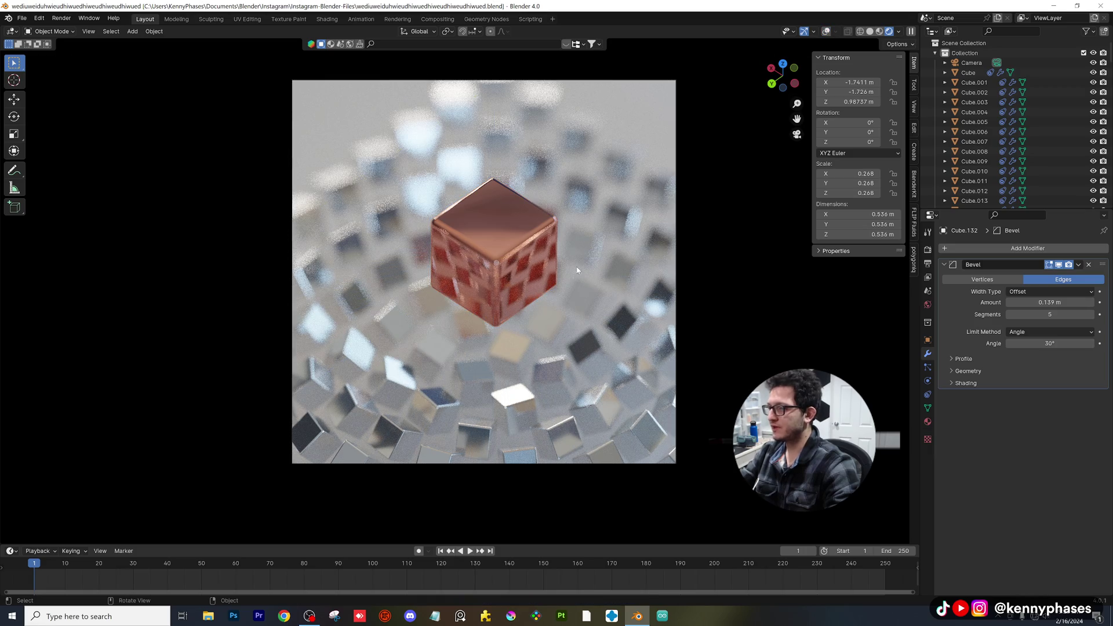
# Reposition the large cube within the camera frame at about X -1.42, Y -2.04, Z 0.57 m.
pyautogui.press('g')
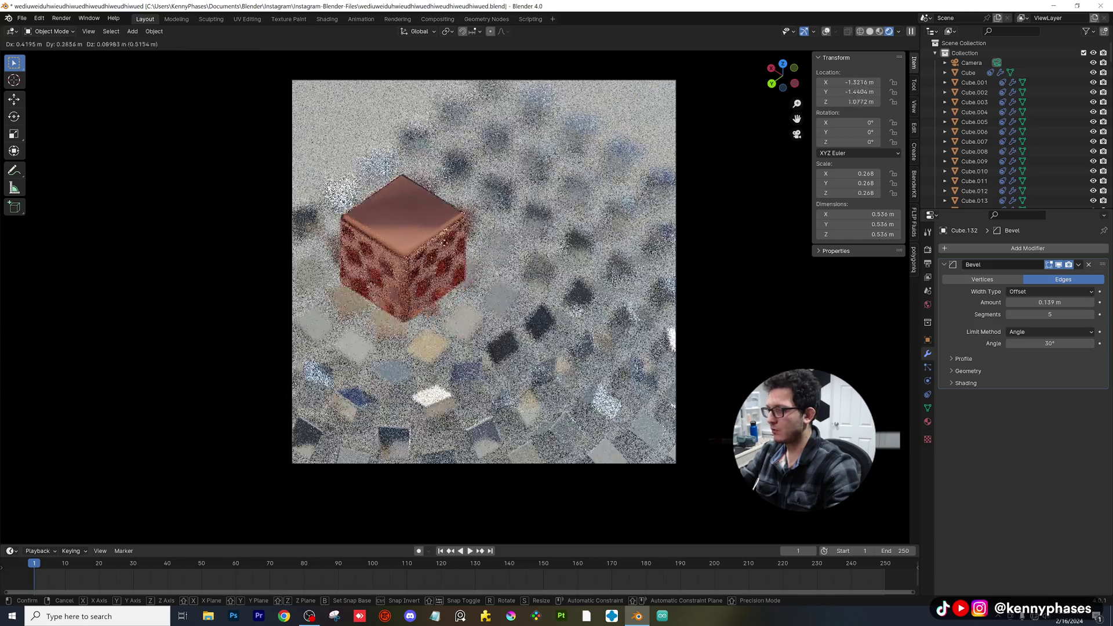
pyautogui.click(615, 281)
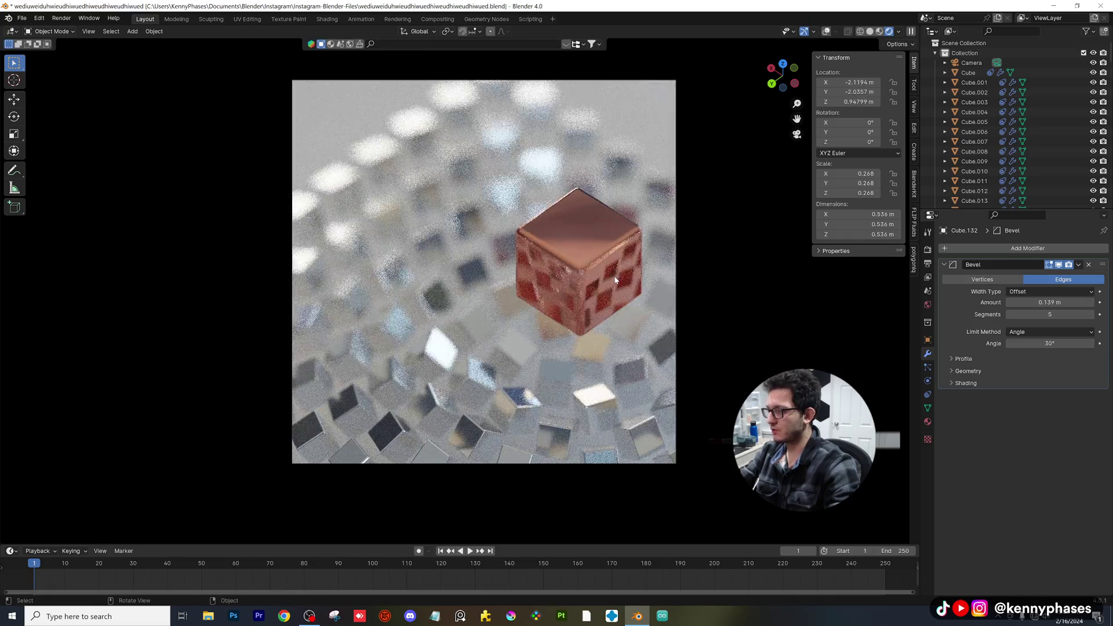
pyautogui.press('g')
pyautogui.press('x')
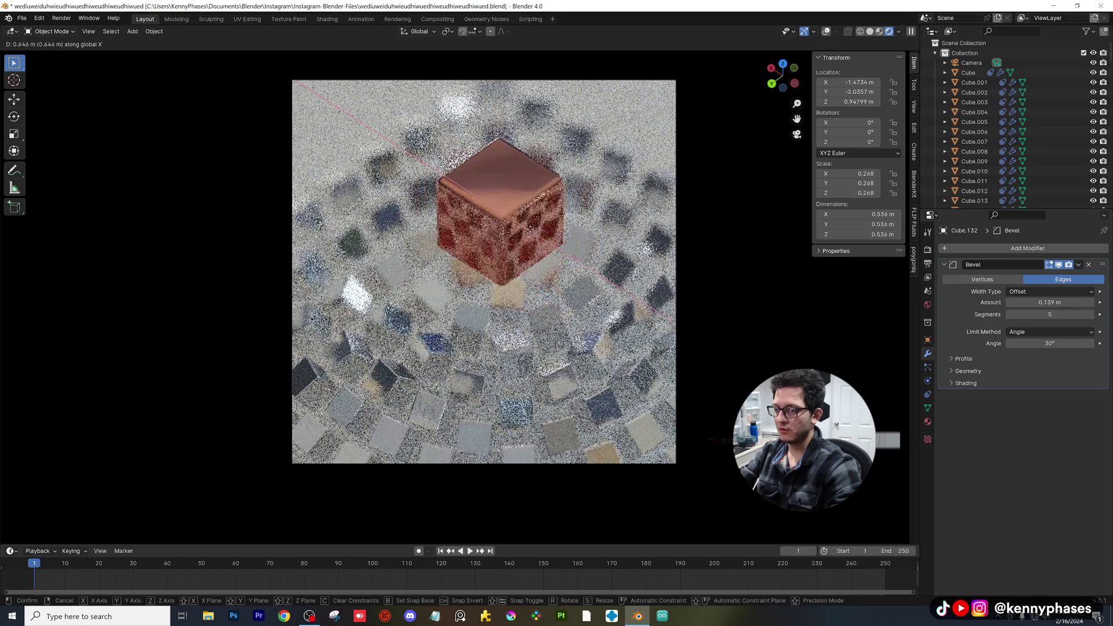
pyautogui.click(526, 229)
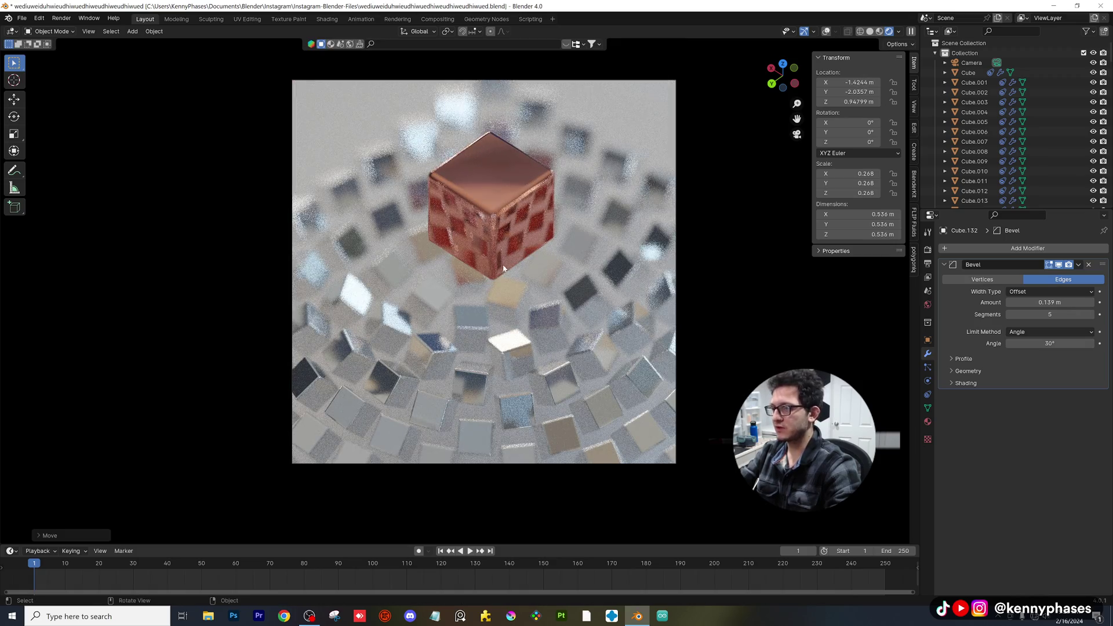
pyautogui.press('g')
pyautogui.press('z')
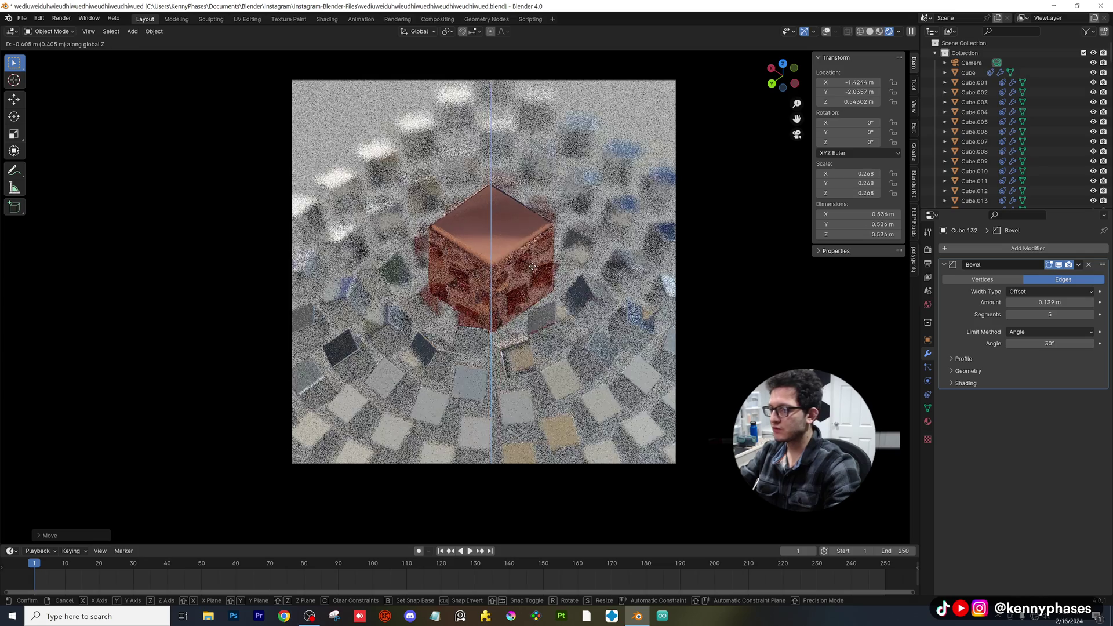
pyautogui.click(533, 266)
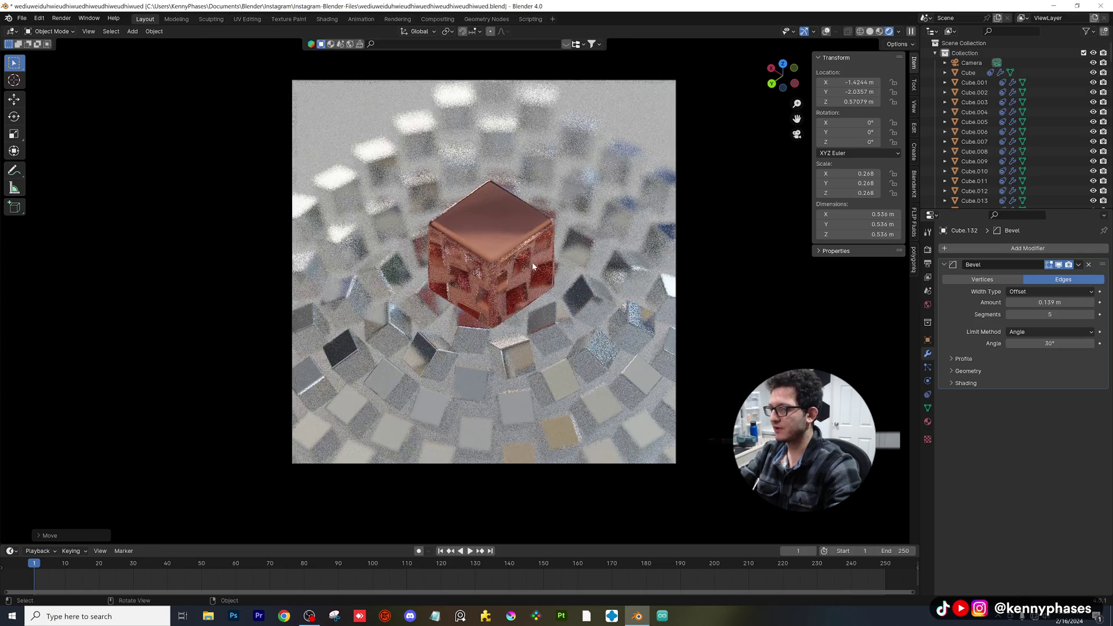
# Try duplicating the whole grid of small cubes straight up along Z to form a second layer above the first.
pyautogui.click(870, 31)
pyautogui.moveTo(548, 259); pyautogui.dragTo(603, 280, button='middle')
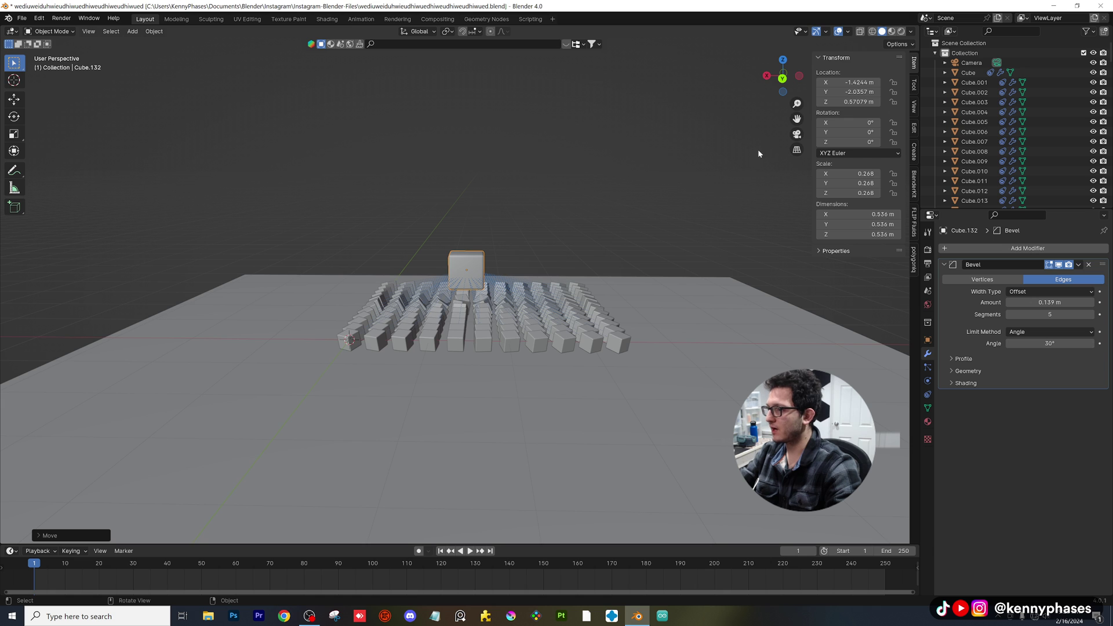
pyautogui.click(783, 79)
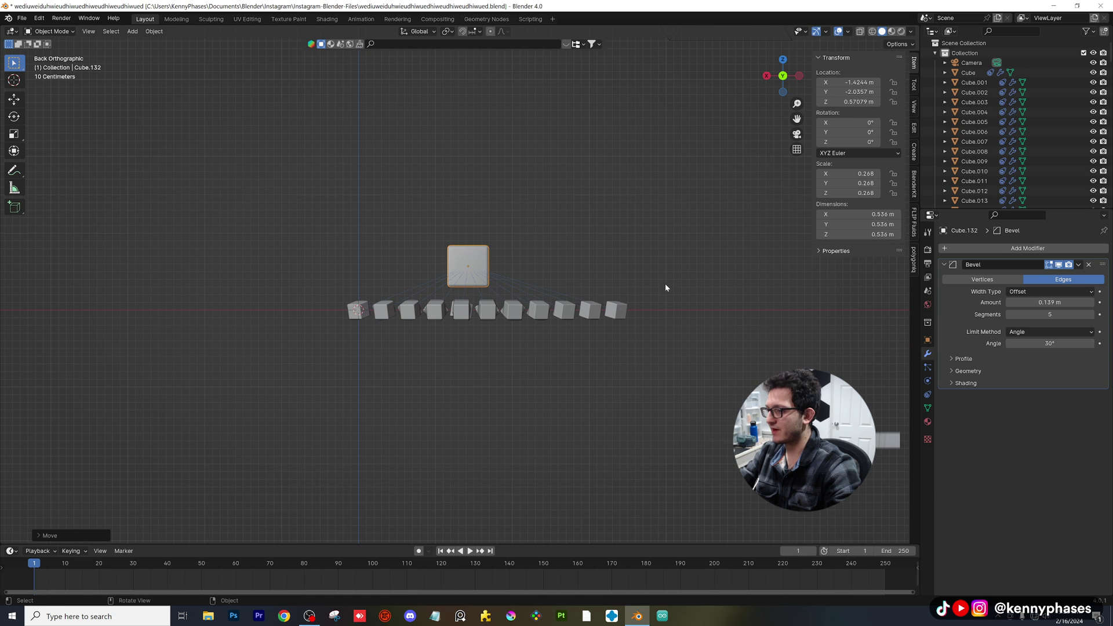
pyautogui.moveTo(397, 312); pyautogui.dragTo(452, 310)
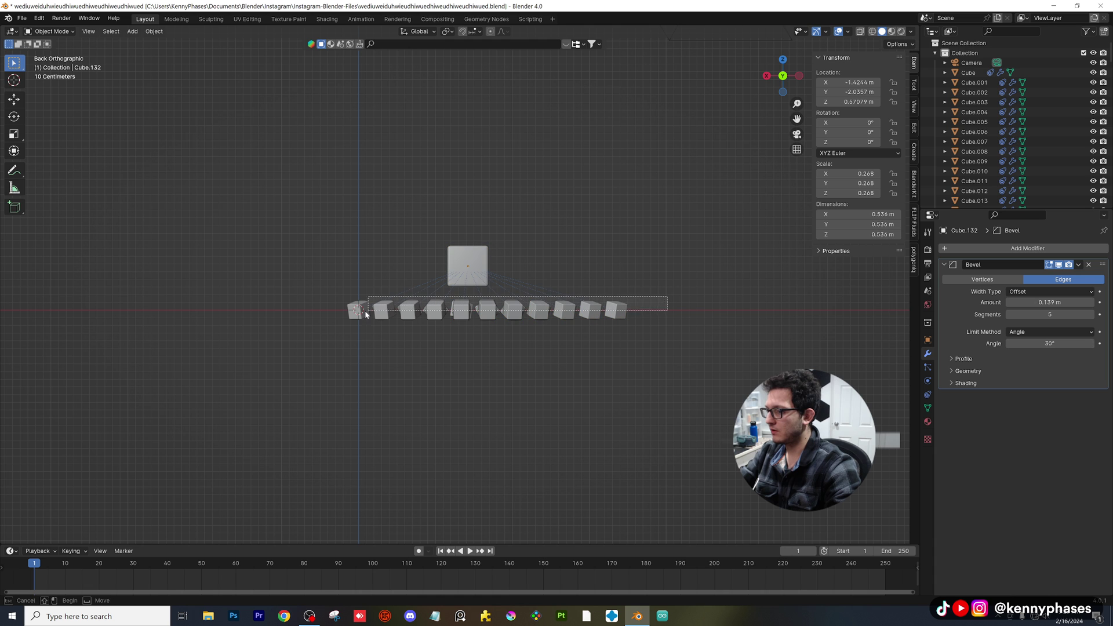
pyautogui.moveTo(474, 322); pyautogui.dragTo(585, 272, button='middle')
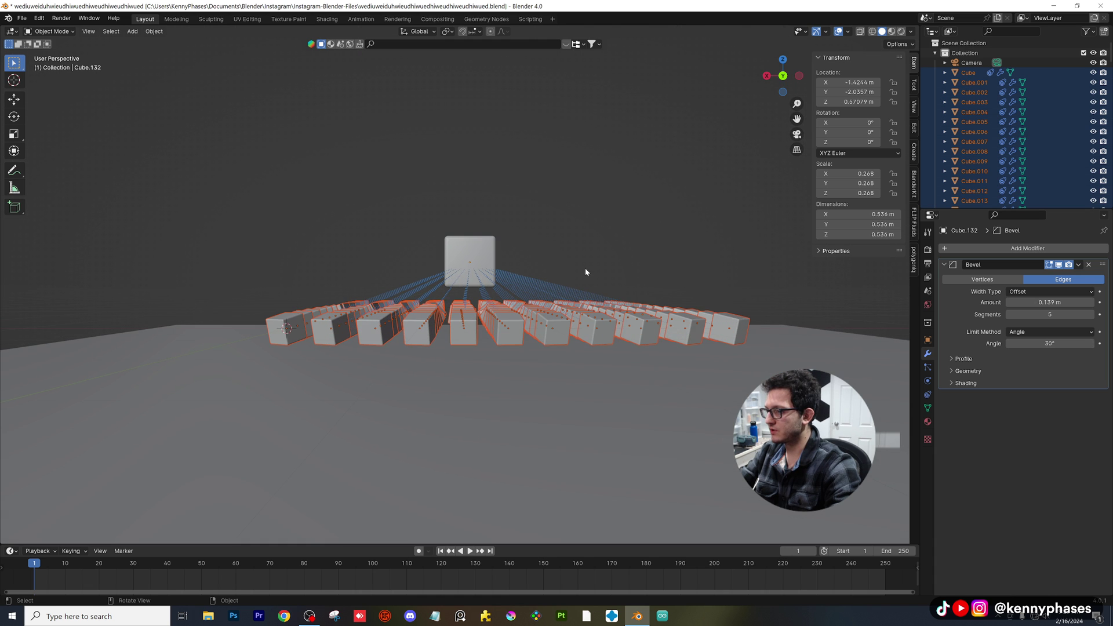
pyautogui.click(783, 75)
pyautogui.press('g')
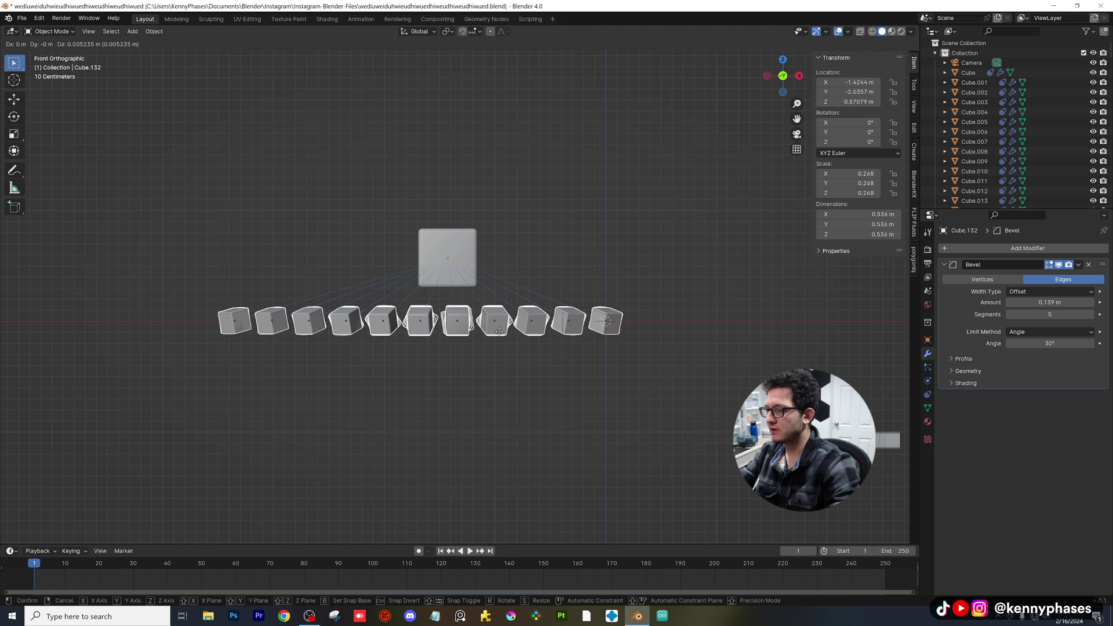
pyautogui.press('z')
pyautogui.click(504, 310)
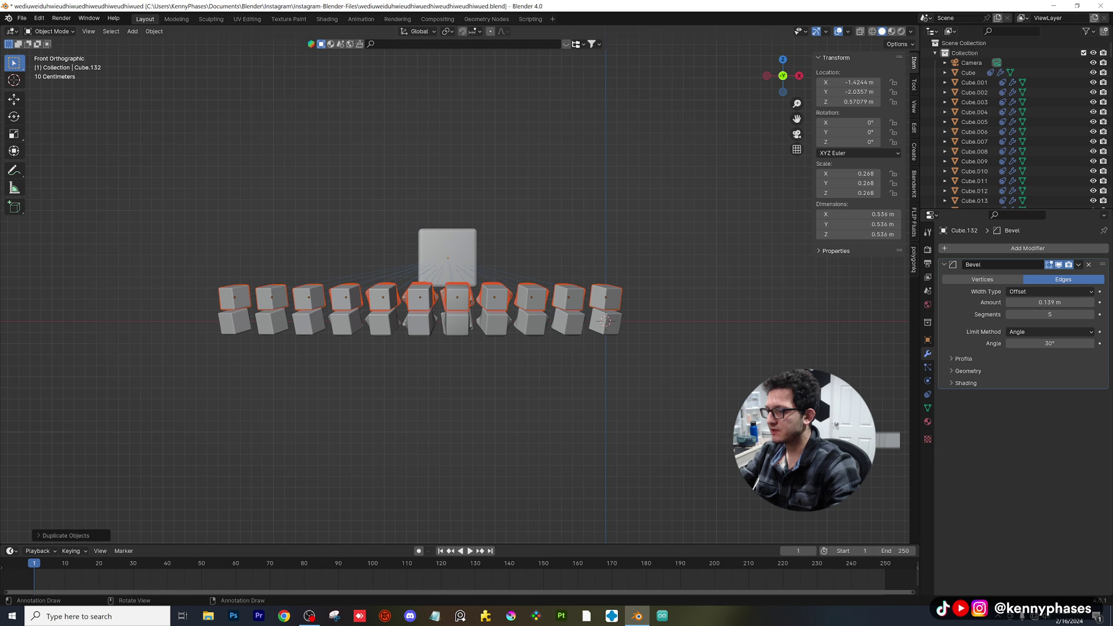
# Try scaling down the duplicated upper layer of small cubes so it is narrower than the bottom layer.
pyautogui.press('s')
pyautogui.click(597, 262)
pyautogui.moveTo(561, 296)
pyautogui.mouseDown(button='middle')
pyautogui.moveTo(559, 318)
pyautogui.moveTo(558, 305)
pyautogui.mouseUp(button='middle')
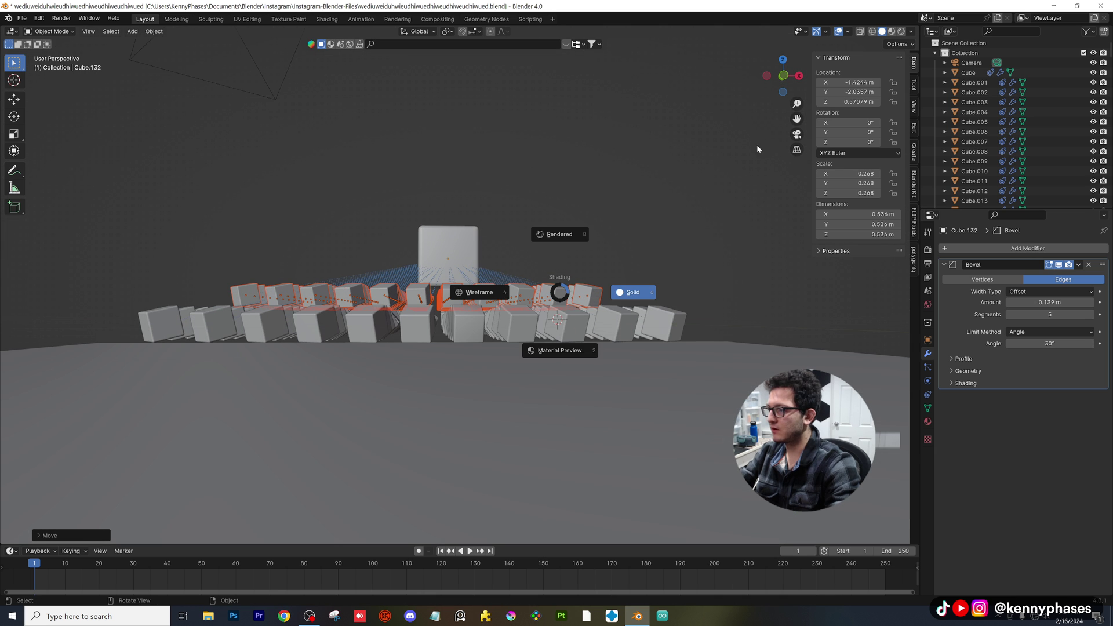
# Try duplicating the second layer of small cubes upward as a third layer and scaling it down further.
pyautogui.click(782, 77)
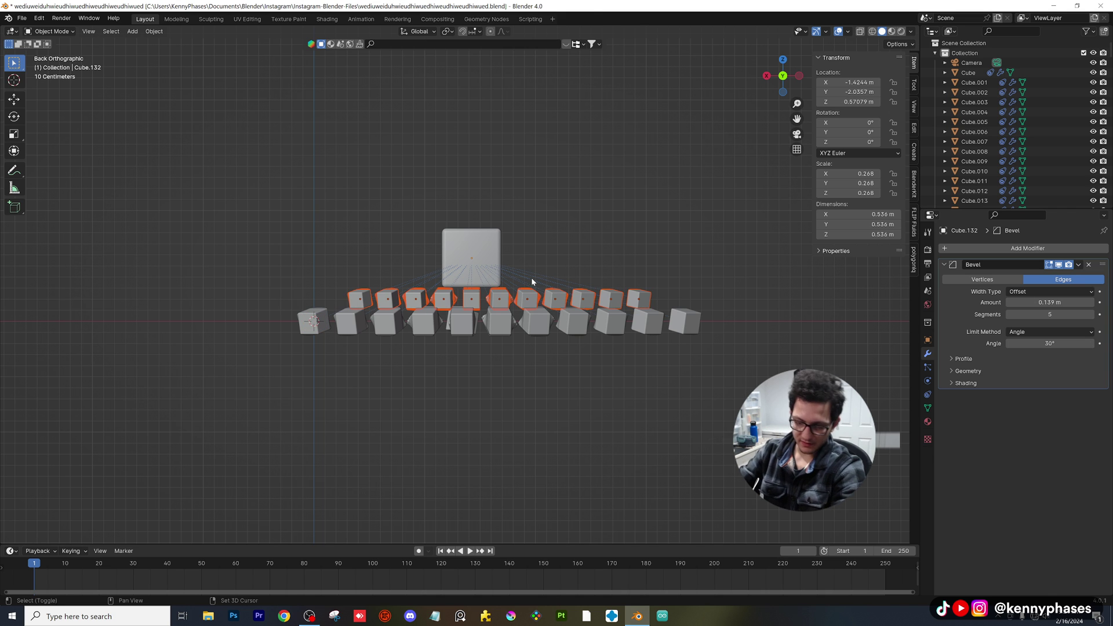
pyautogui.hotkey('shift', 'd')
pyautogui.click(614, 249)
pyautogui.press('s')
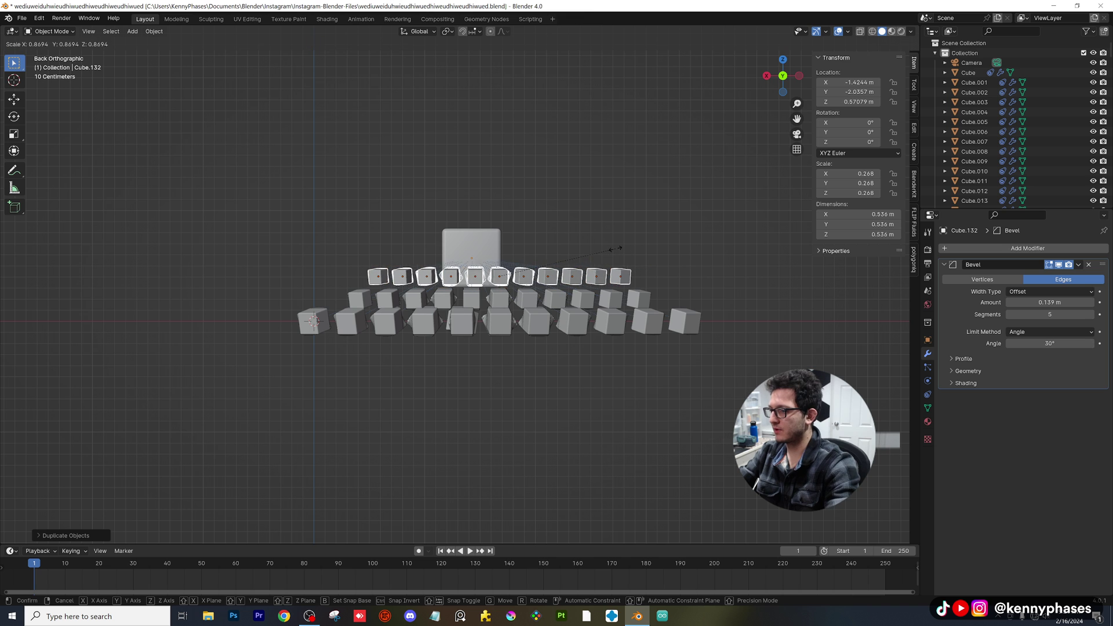
pyautogui.click(608, 249)
# Raise the large cube above the stacked layers to about X -1.72, Y -2.04, Z 0.92 m.
pyautogui.click(478, 245)
pyautogui.press('g')
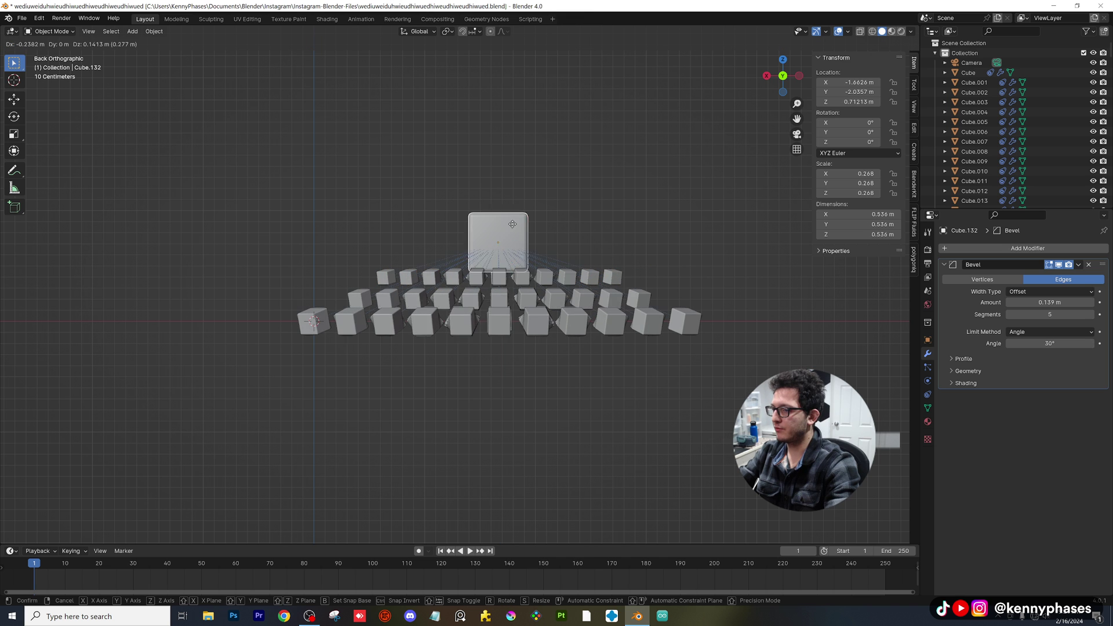
pyautogui.click(513, 205)
# Reframe the rendered camera view by moving the camera to about X -4.92, Y 1.41, Z 5.10 m.
pyautogui.click(796, 134)
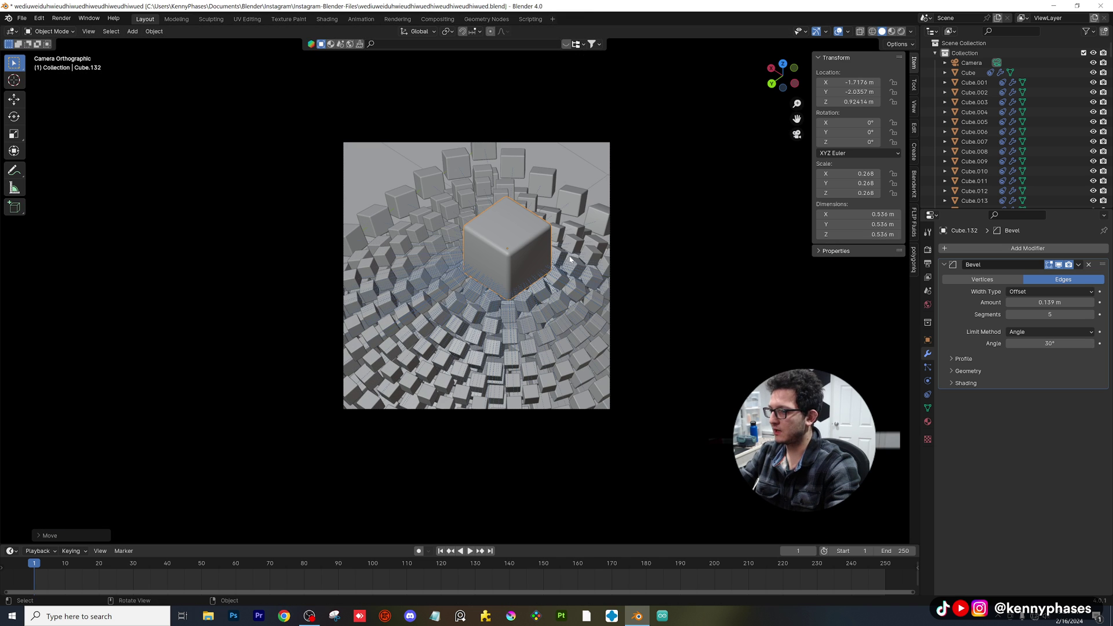
pyautogui.click(972, 63)
pyautogui.press('g')
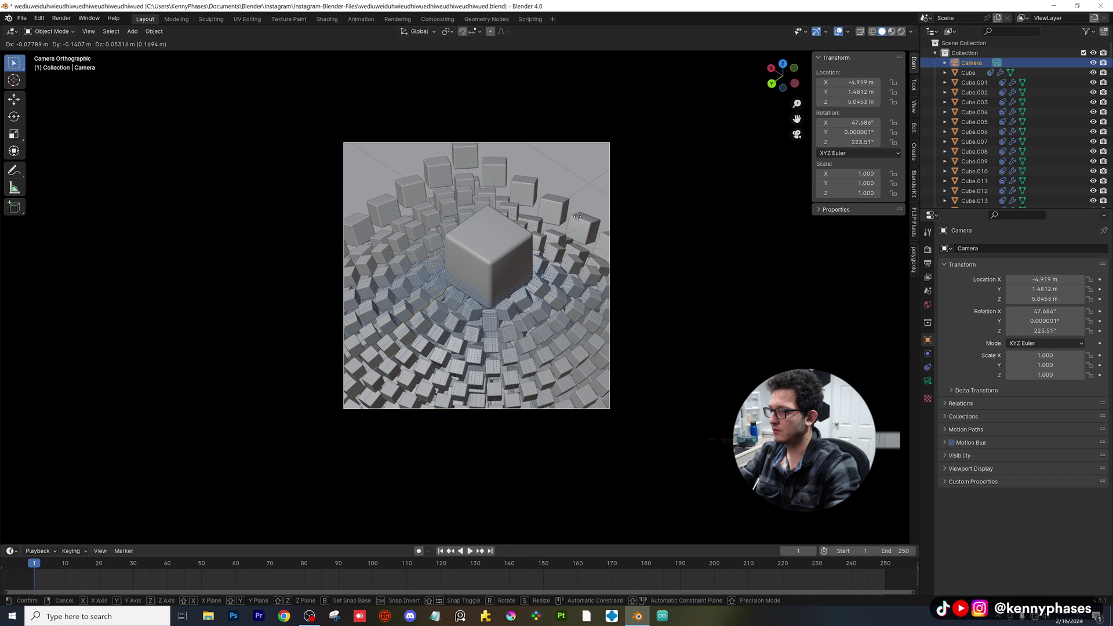
pyautogui.click(558, 235)
pyautogui.click(561, 175)
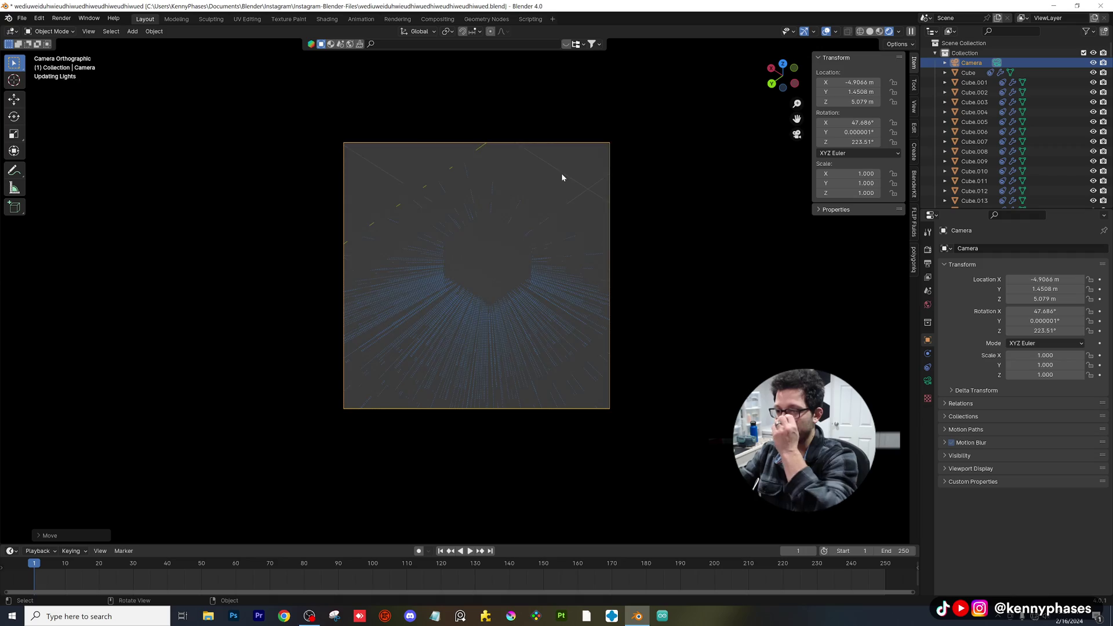
pyautogui.scroll(2, 525, 290)
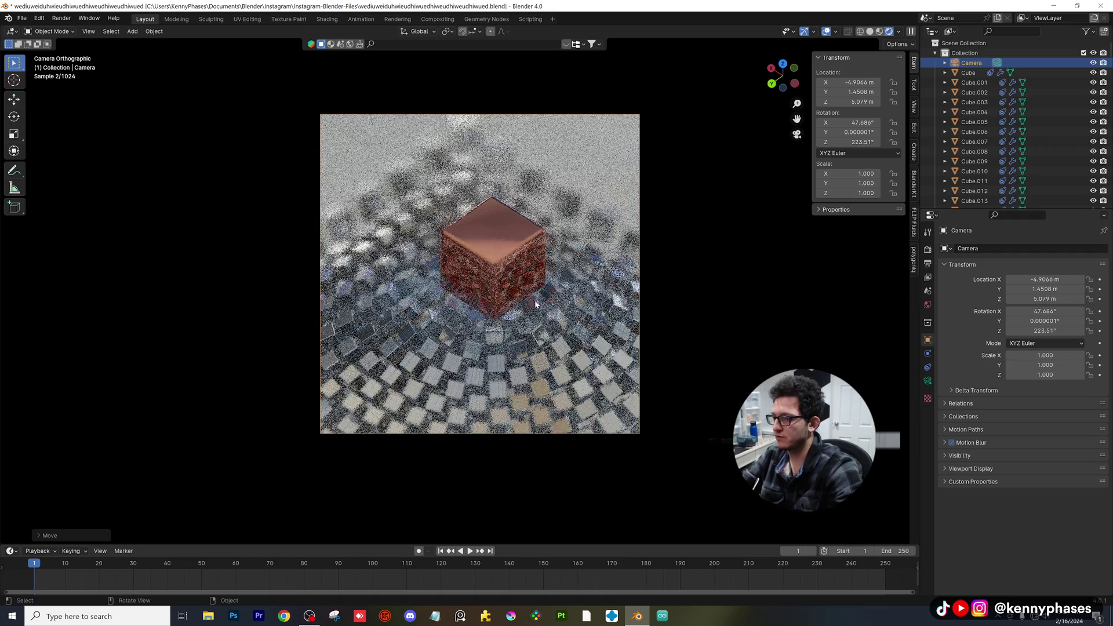
pyautogui.scroll(1, 501, 318)
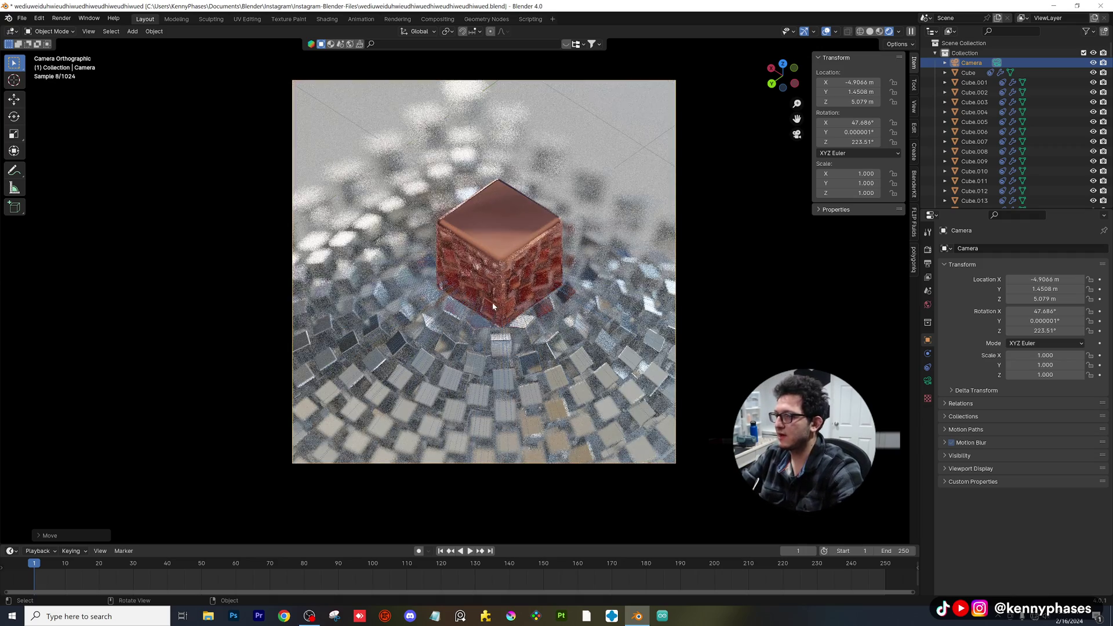
pyautogui.press('g')
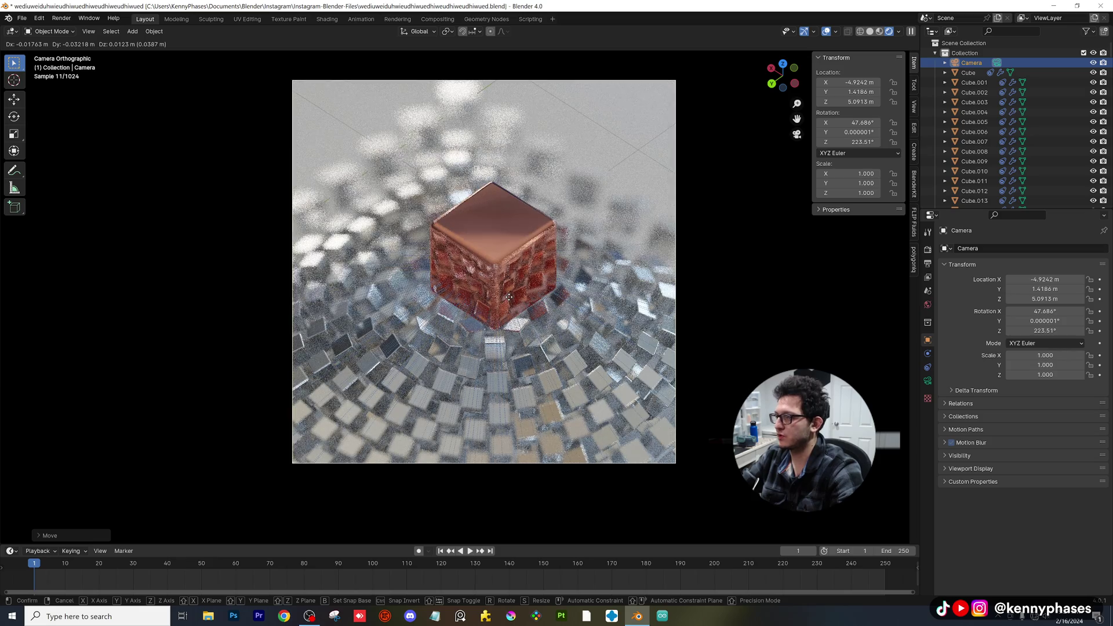
pyautogui.click(508, 298)
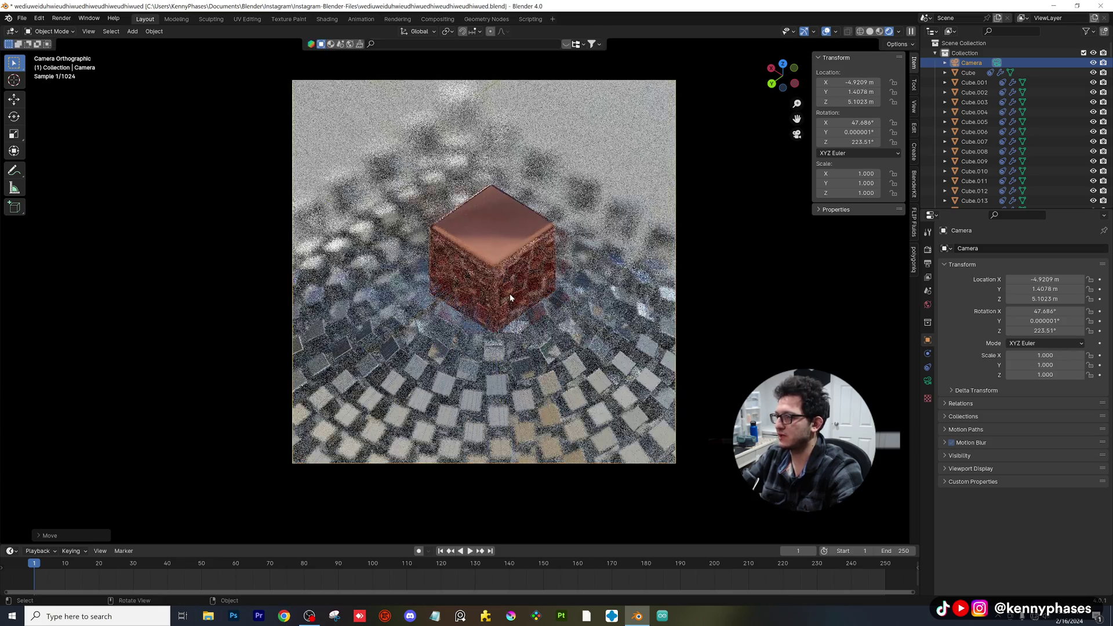
# Move the large cube within the camera frame to about X -1.64, Y -2.09, Z 1.02 m.
pyautogui.click(518, 287)
pyautogui.press('g')
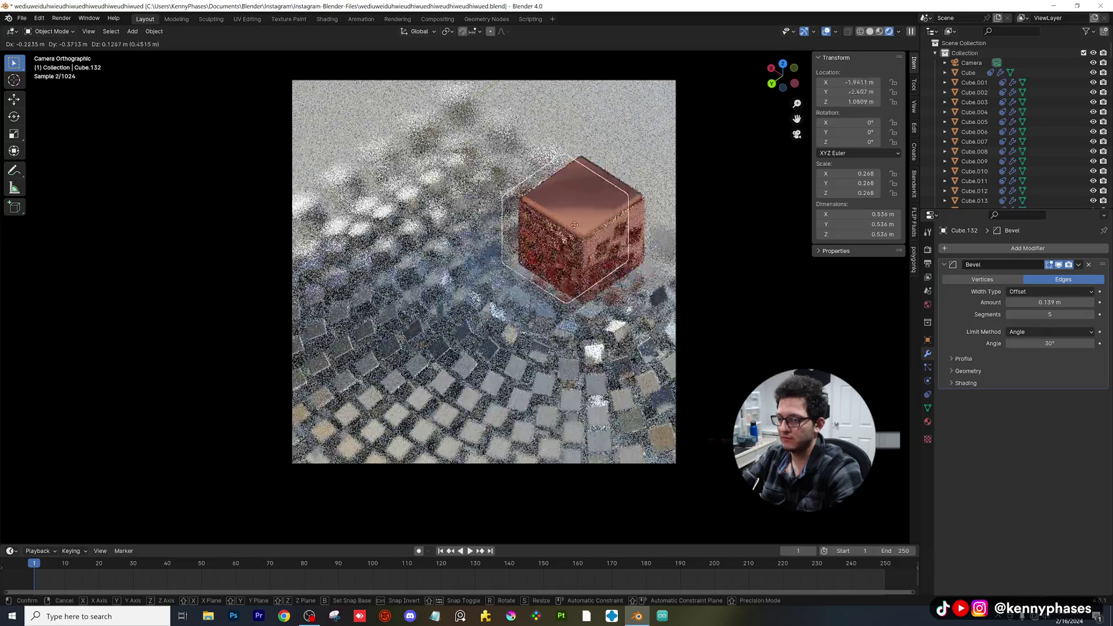
pyautogui.click(505, 231)
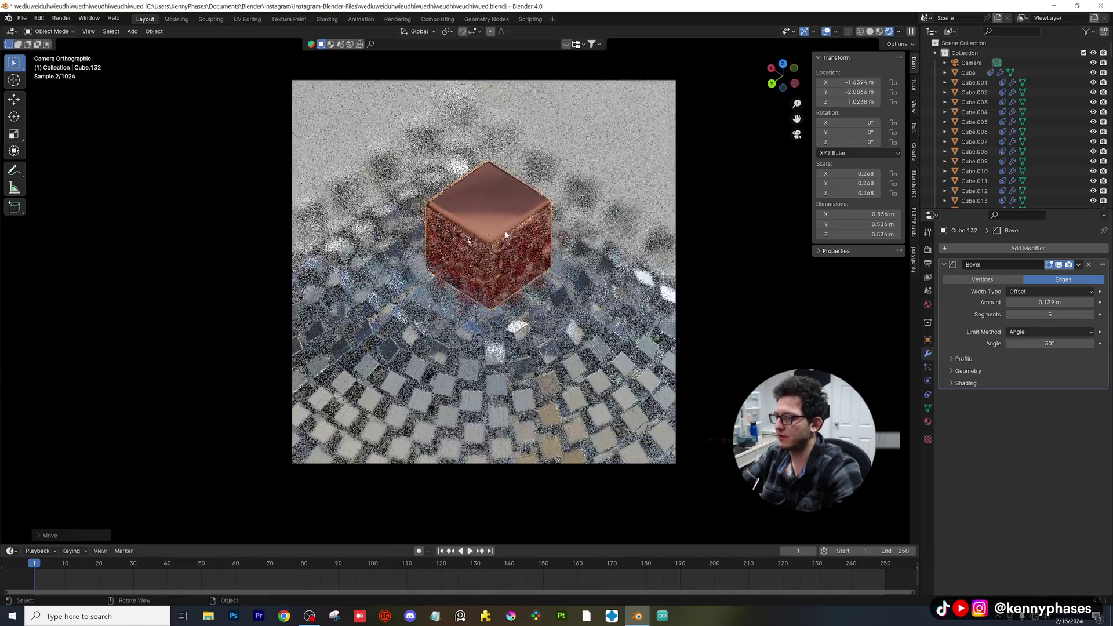
# Set the render output's vertical resolution to 1080 px for a 1920 × 1080 landscape frame.
pyautogui.scroll(-1, 504, 231)
pyautogui.click(927, 276)
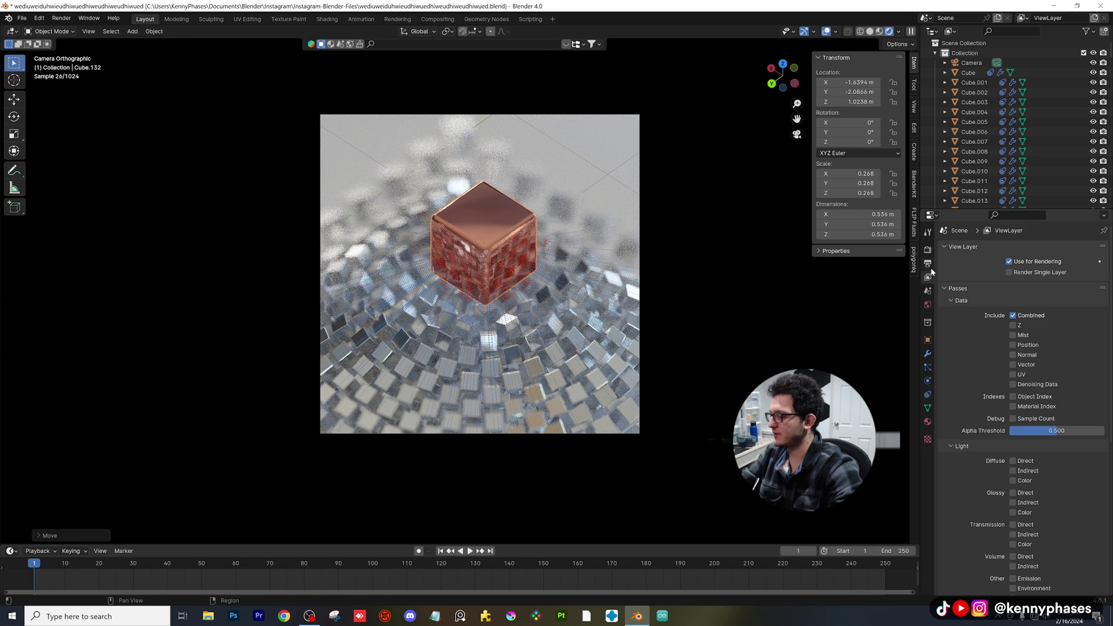
pyautogui.click(927, 265)
pyautogui.click(1025, 271)
pyautogui.write('1080')
pyautogui.press('Return')
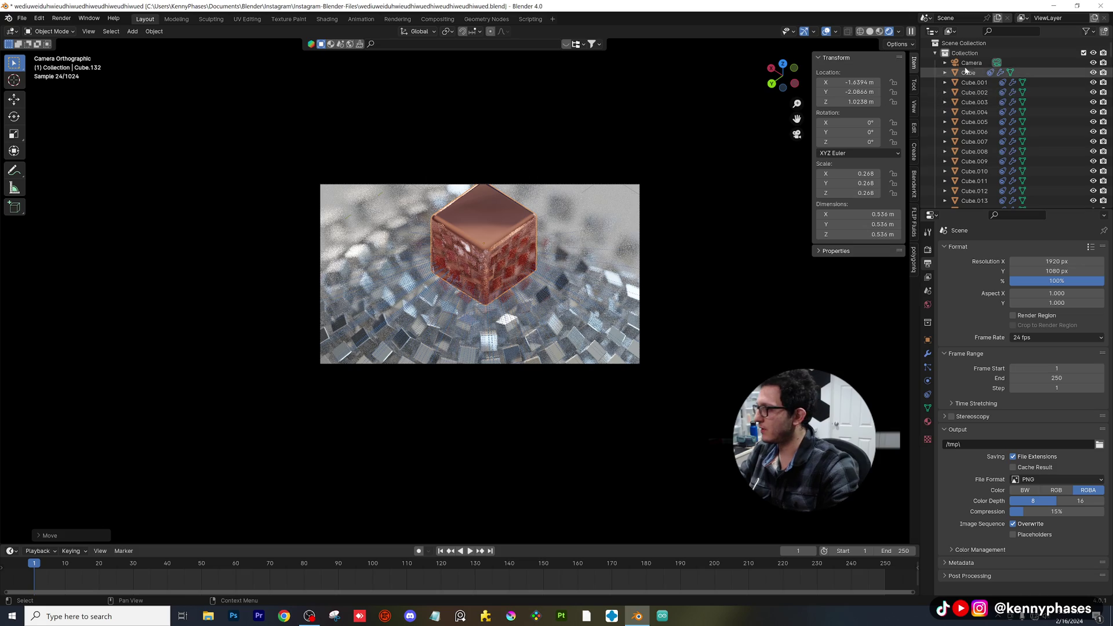
# Set the camera's orthographic scale to 3.750 and move the camera so the large cube sits right of the frame's centre.
pyautogui.click(967, 64)
pyautogui.click(927, 380)
pyautogui.moveTo(1049, 295); pyautogui.dragTo(1087, 295)
pyautogui.press('g')
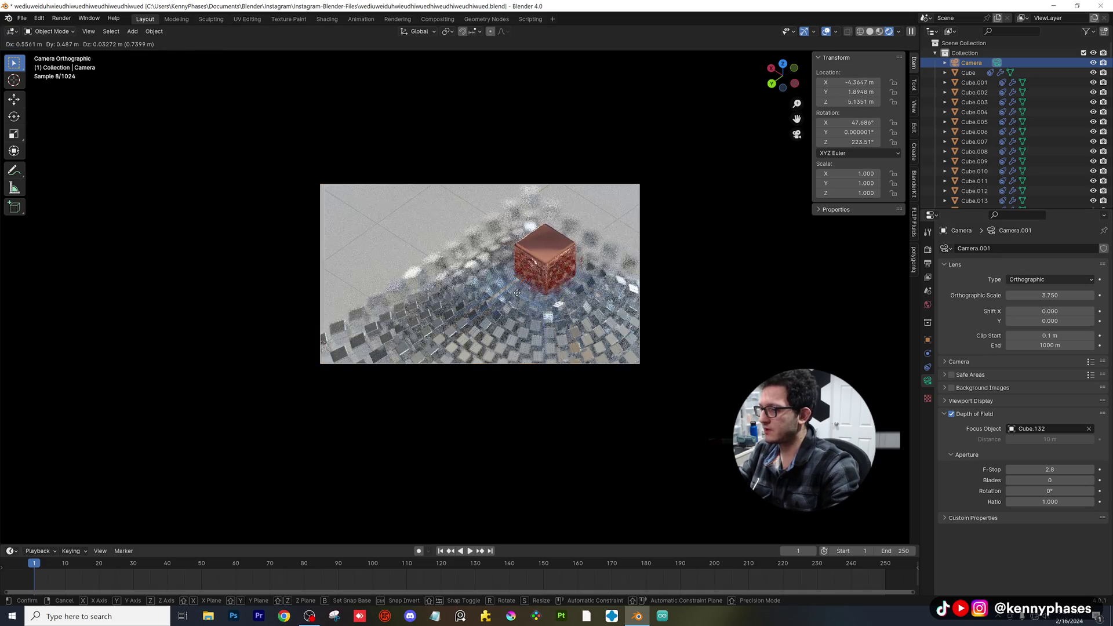
pyautogui.click(510, 291)
# Shift the large cube within the wide frame to about X -1.55, Y -2.10, Z 1.10 m.
pyautogui.click(531, 266)
pyautogui.press('g')
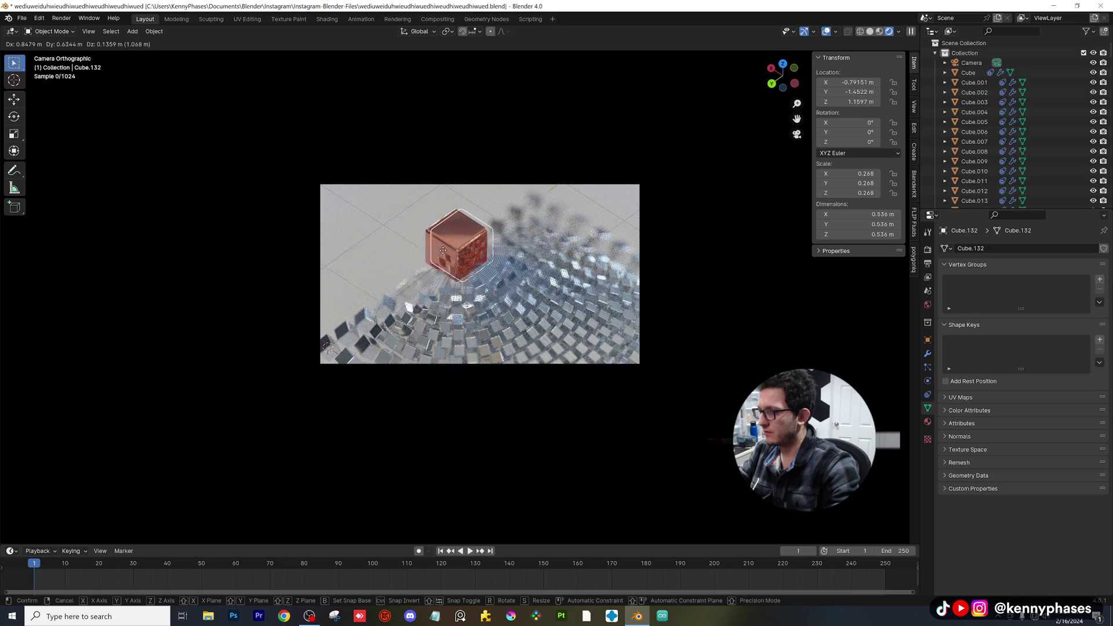
pyautogui.click(548, 249)
pyautogui.scroll(1, 740, 146)
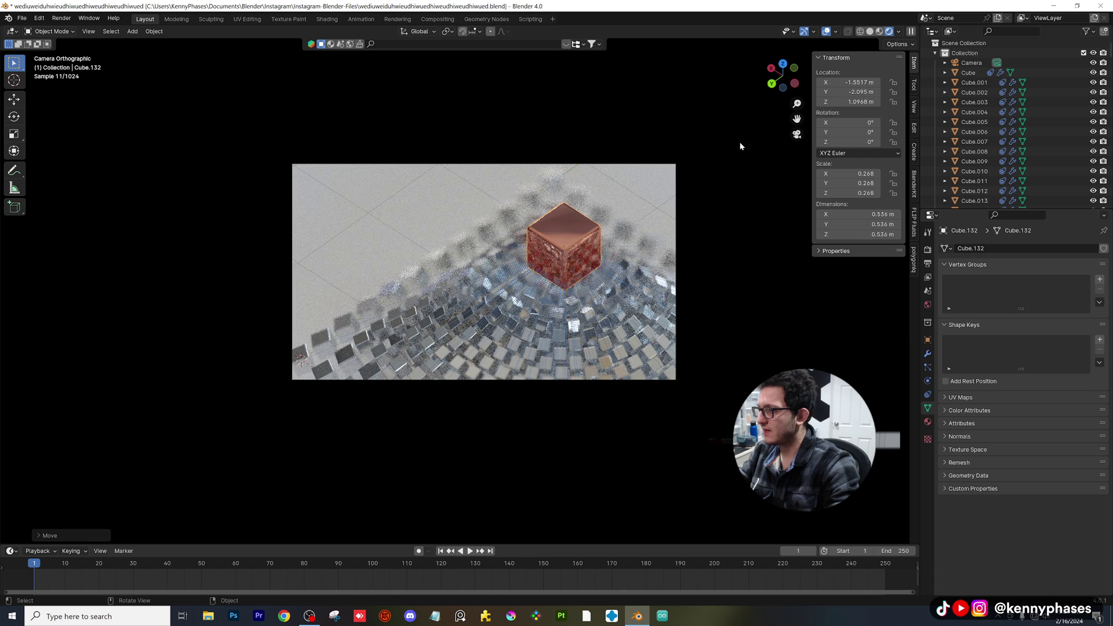
# Delete the two duplicated upper layers of small cubes, keeping only the bottom layer.
pyautogui.click(771, 83)
pyautogui.moveTo(728, 254); pyautogui.dragTo(304, 335)
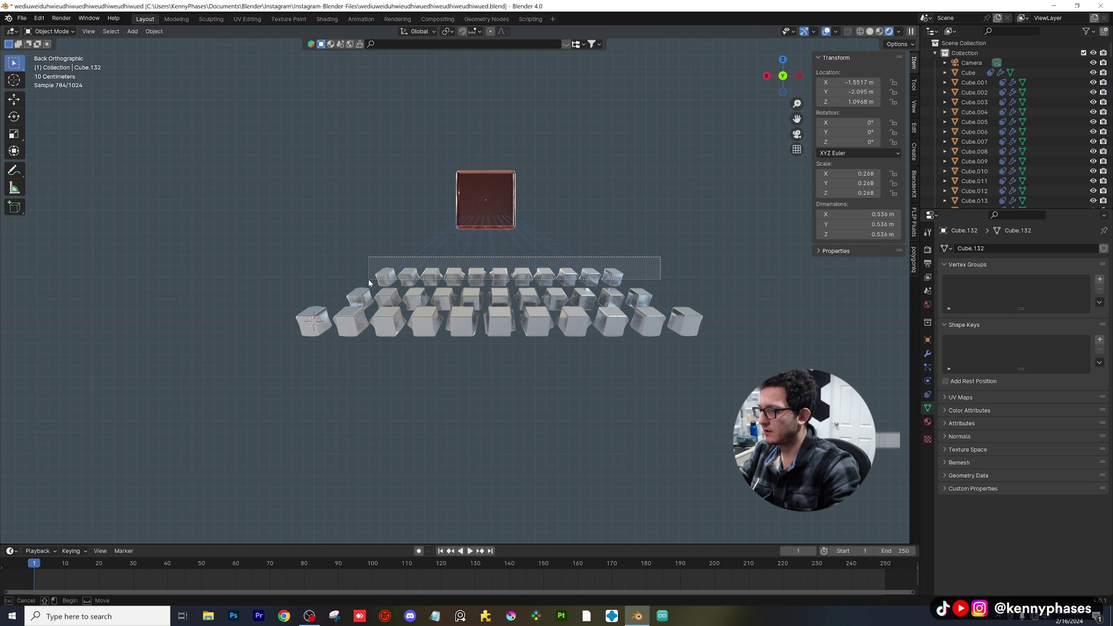
pyautogui.moveTo(369, 282); pyautogui.dragTo(368, 283)
pyautogui.press('Delete')
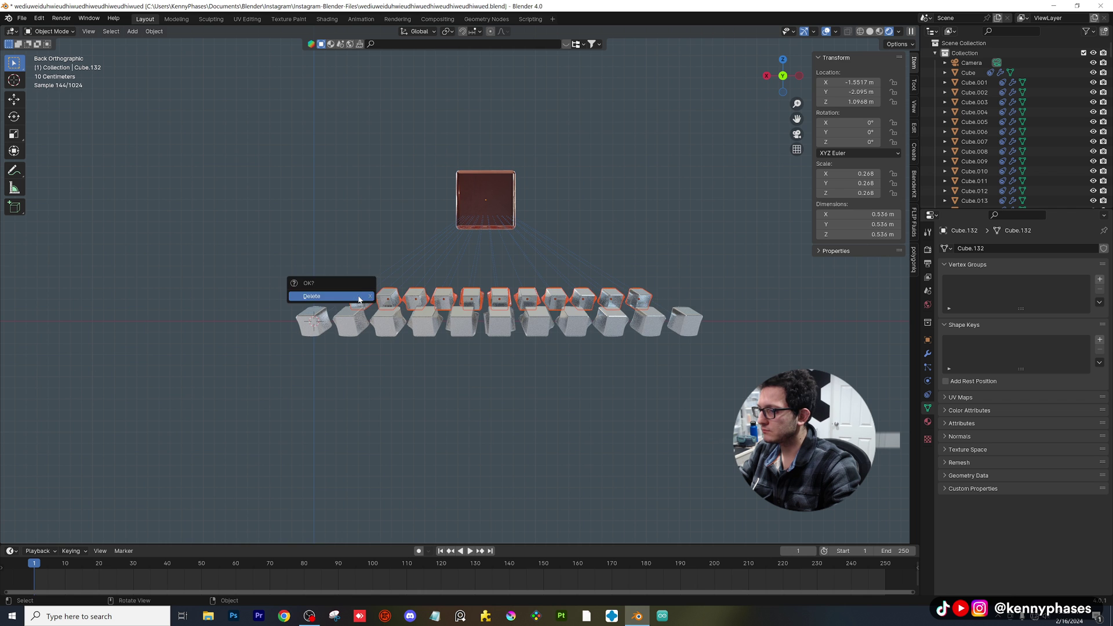
# Nudge the large cube in the camera view to about X -1.58, Y -2.08, Z 1.06 m.
pyautogui.click(796, 134)
pyautogui.press('g')
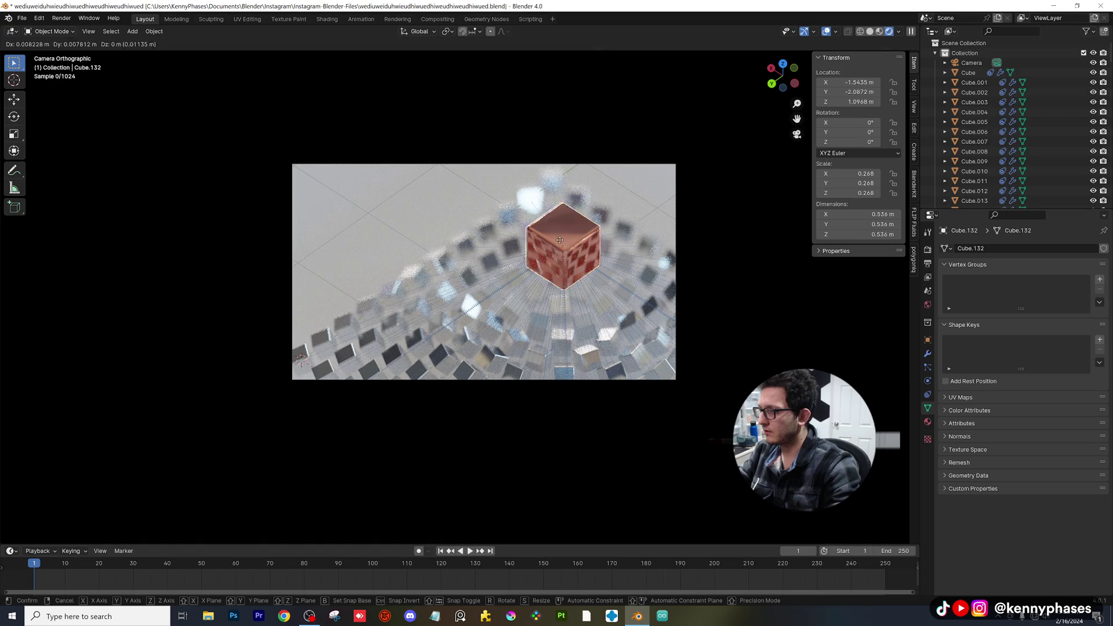
pyautogui.click(567, 248)
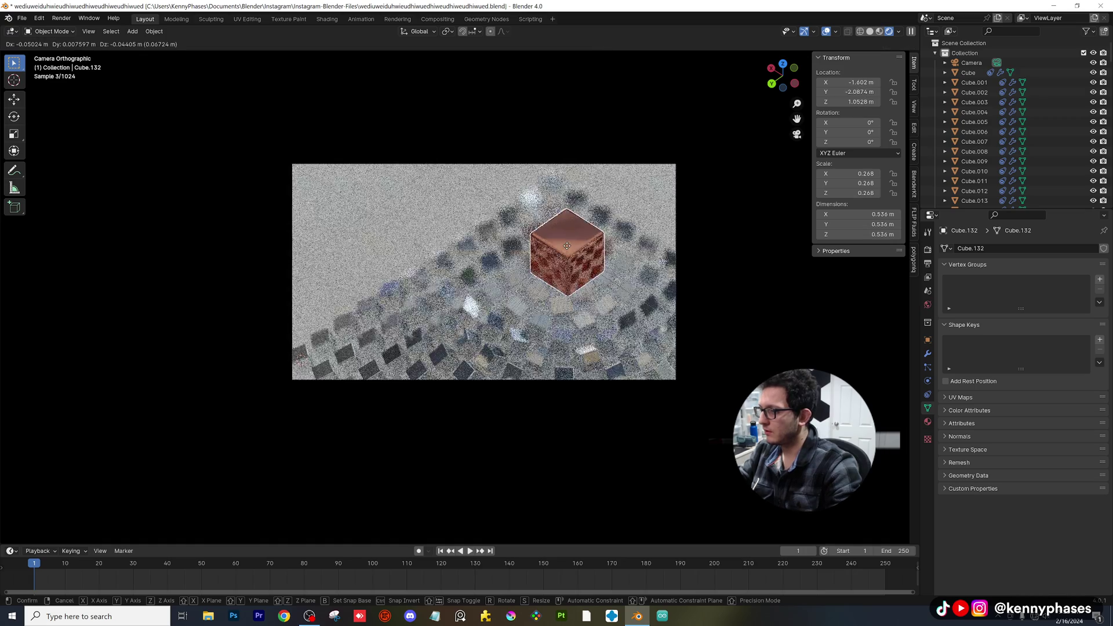
# Tilt the camera to an X rotation of 54.786° and reposition it at about X -4.71, Y 2.40, Z 4.39 m.
pyautogui.scroll(1, 524, 273)
pyautogui.keyDown('shift'); pyautogui.moveTo(506, 271); pyautogui.dragTo(555, 263, button='middle'); pyautogui.keyUp('shift')
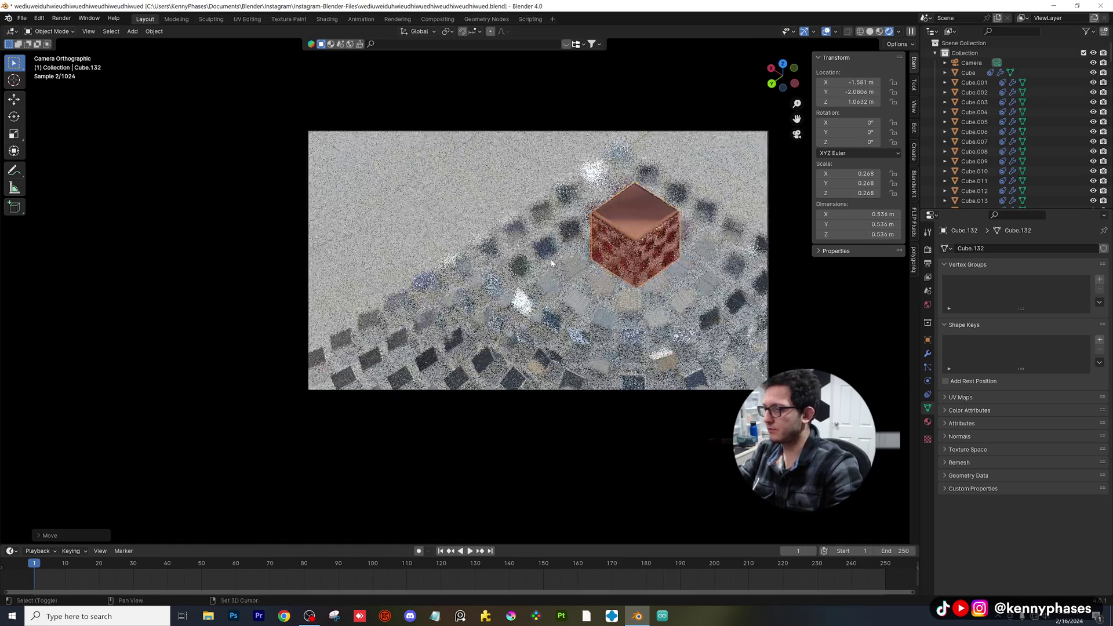
pyautogui.scroll(1, 556, 262)
pyautogui.click(971, 62)
pyautogui.press('g')
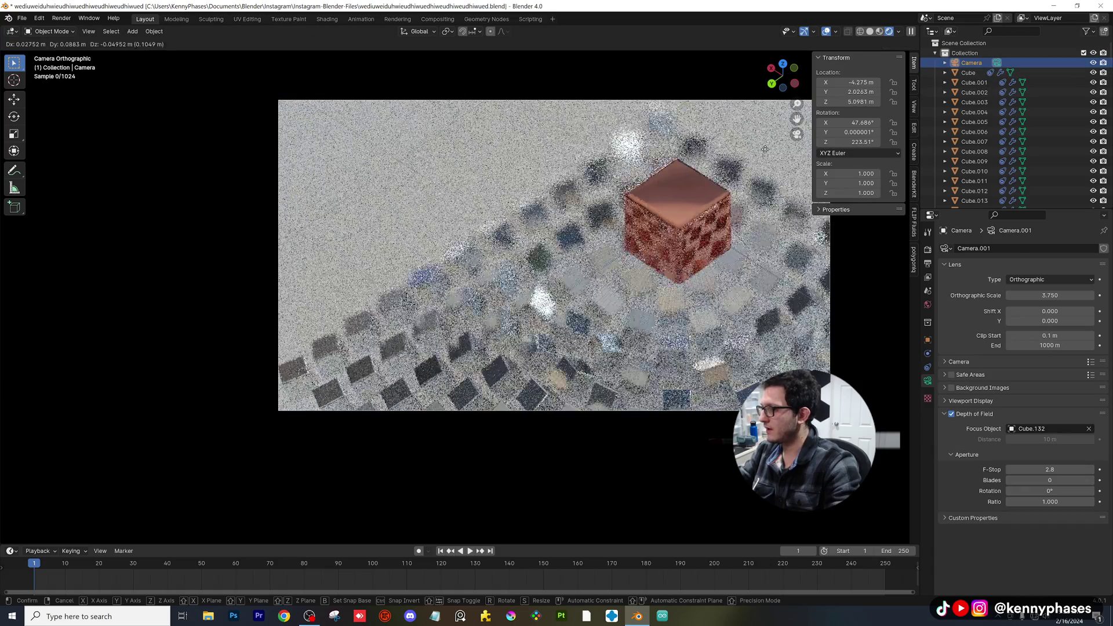
pyautogui.click(775, 214)
pyautogui.moveTo(847, 122); pyautogui.dragTo(888, 123)
pyautogui.press('g')
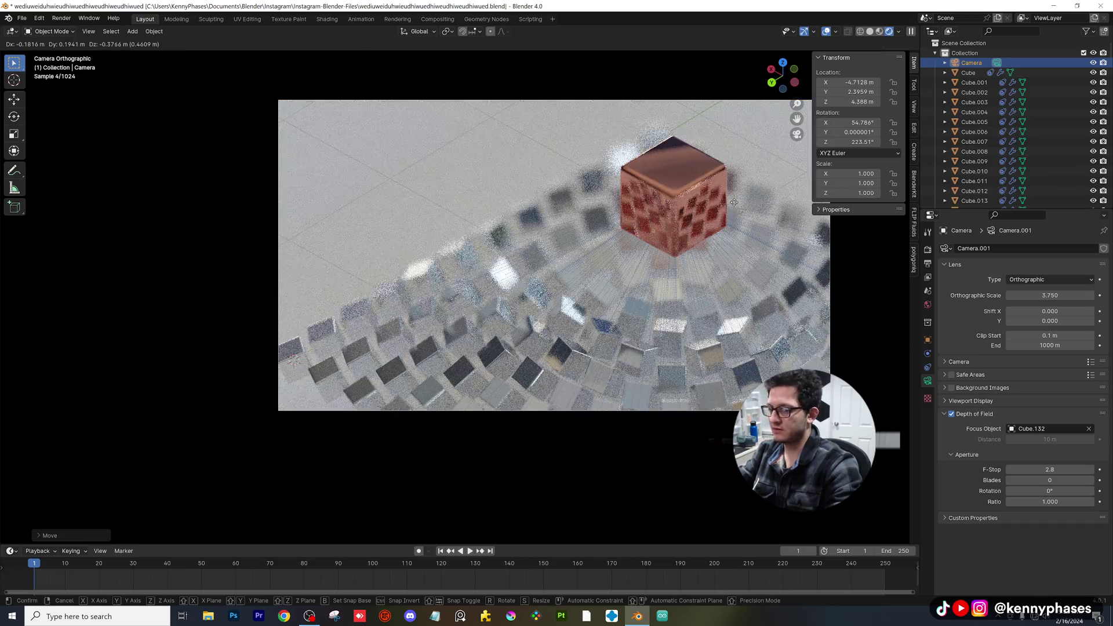
pyautogui.click(733, 202)
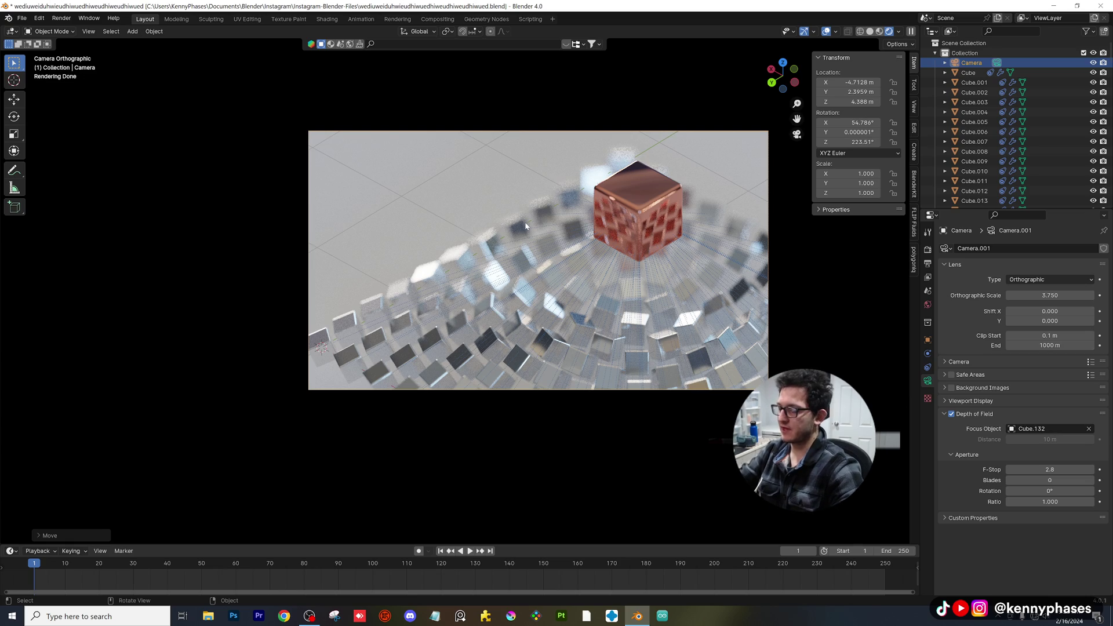
# Lower the large cube close to the small cubes, placing it at about X -1.93, Y -1.90, Z 0.55 m.
pyautogui.click(655, 217)
pyautogui.press('g')
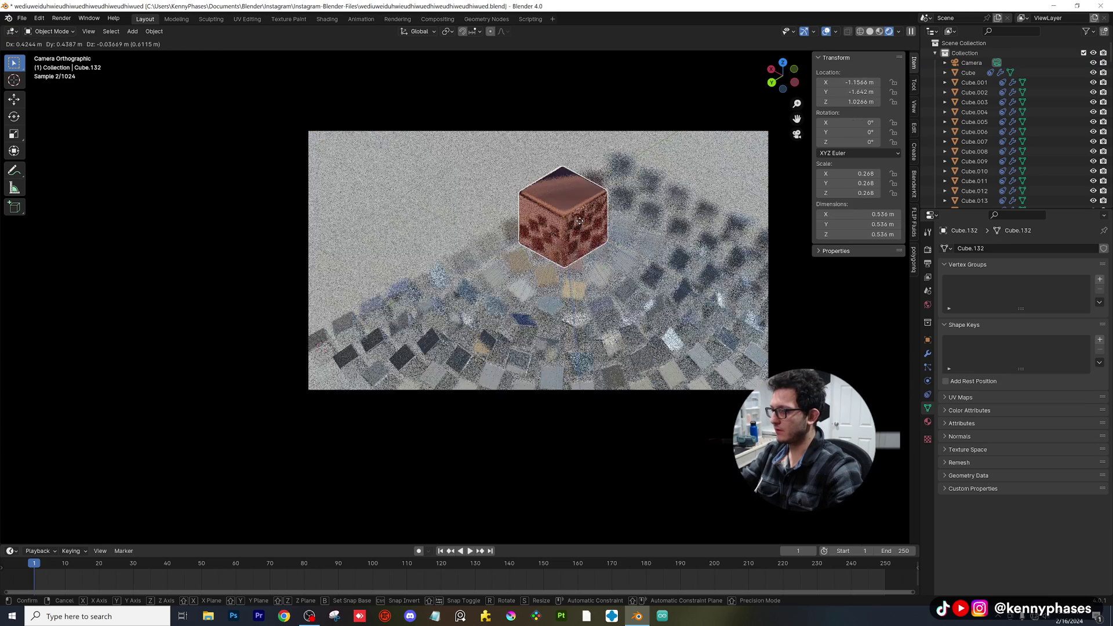
pyautogui.click(650, 220)
pyautogui.press('g')
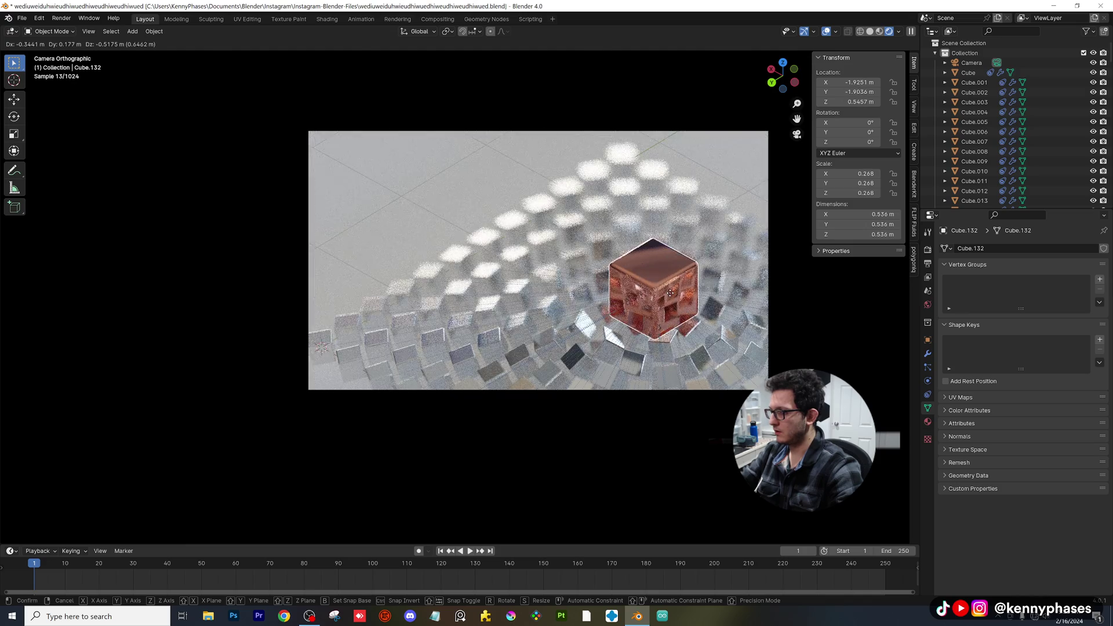
pyautogui.click(671, 291)
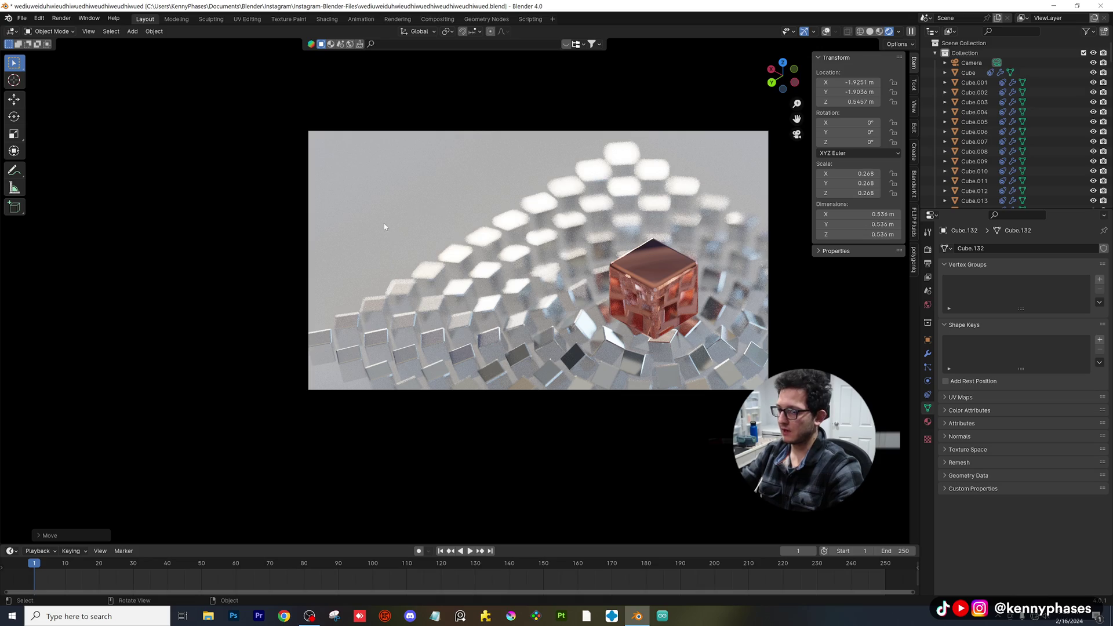
# Save the project and set the maximum samples for the Cycles final render to 50.
pyautogui.scroll(2, 723, 194)
pyautogui.hotkey('ctrl', 's')
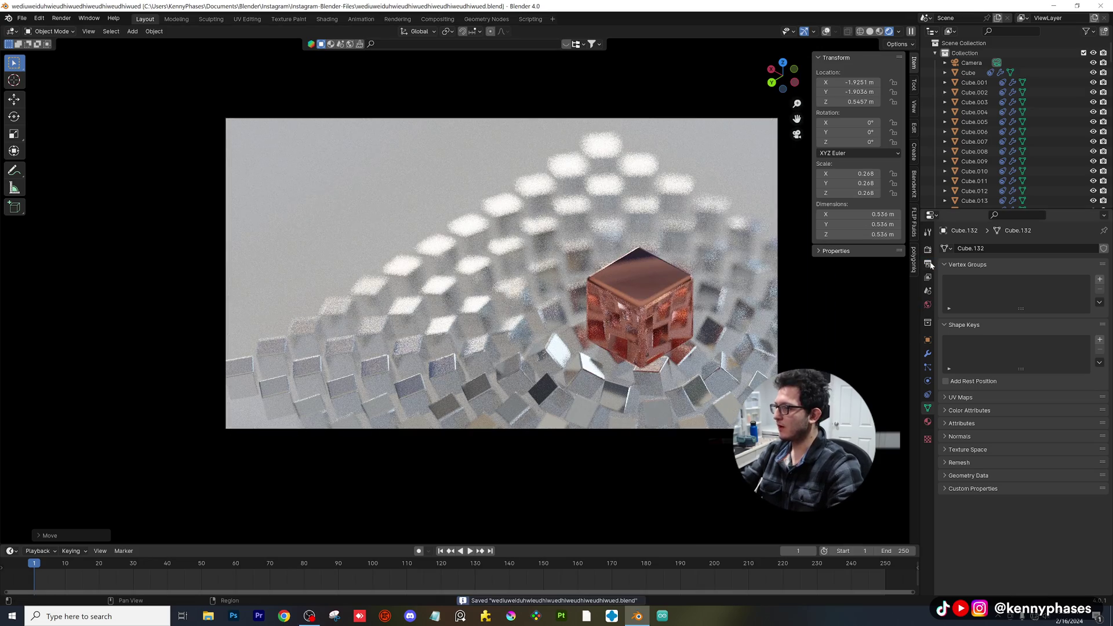
pyautogui.click(928, 264)
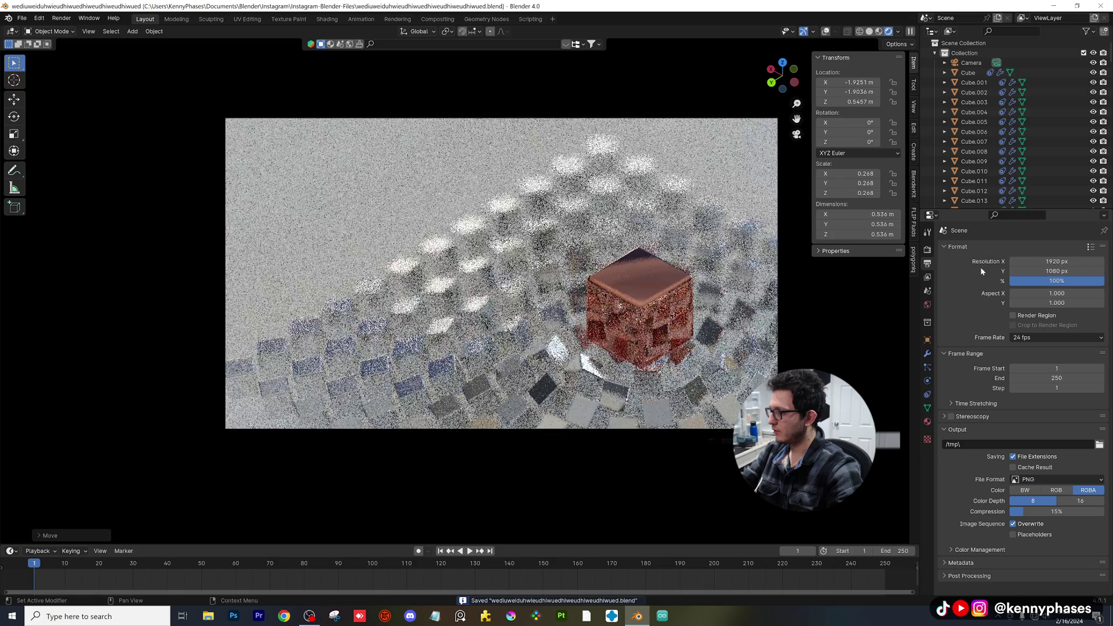
pyautogui.click(927, 249)
pyautogui.click(1044, 403)
pyautogui.write('50')
pyautogui.press('Return')
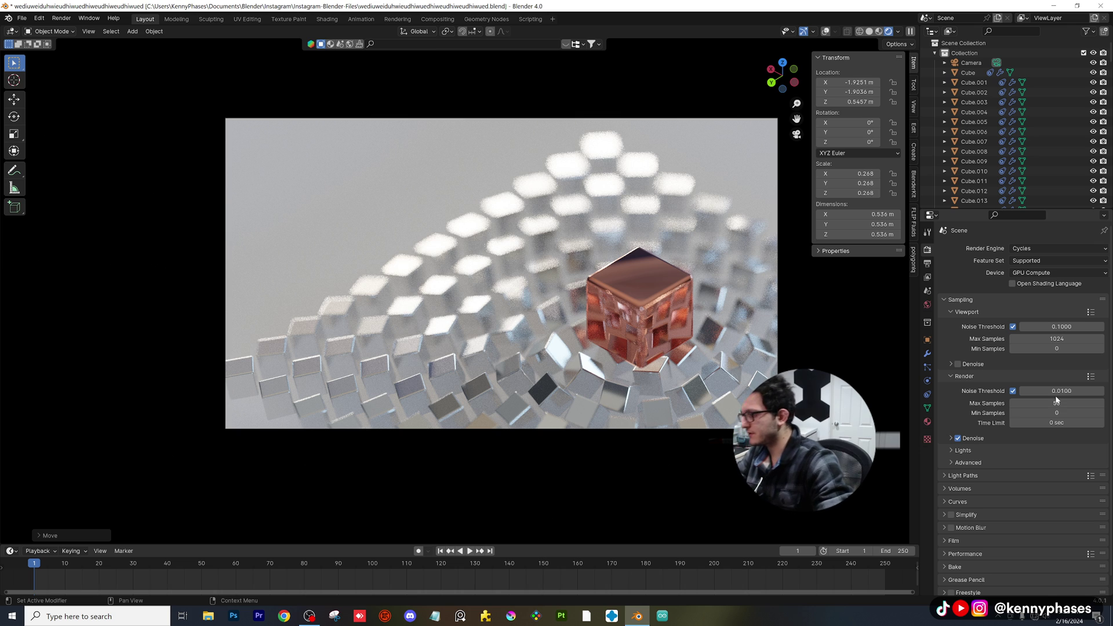
# Save the project, render a test still of the camera view to check it, and dismiss the result.
pyautogui.hotkey('ctrl', 's')
pyautogui.click(62, 18)
pyautogui.click(78, 26)
pyautogui.moveTo(322, 11); pyautogui.dragTo(496, 117)
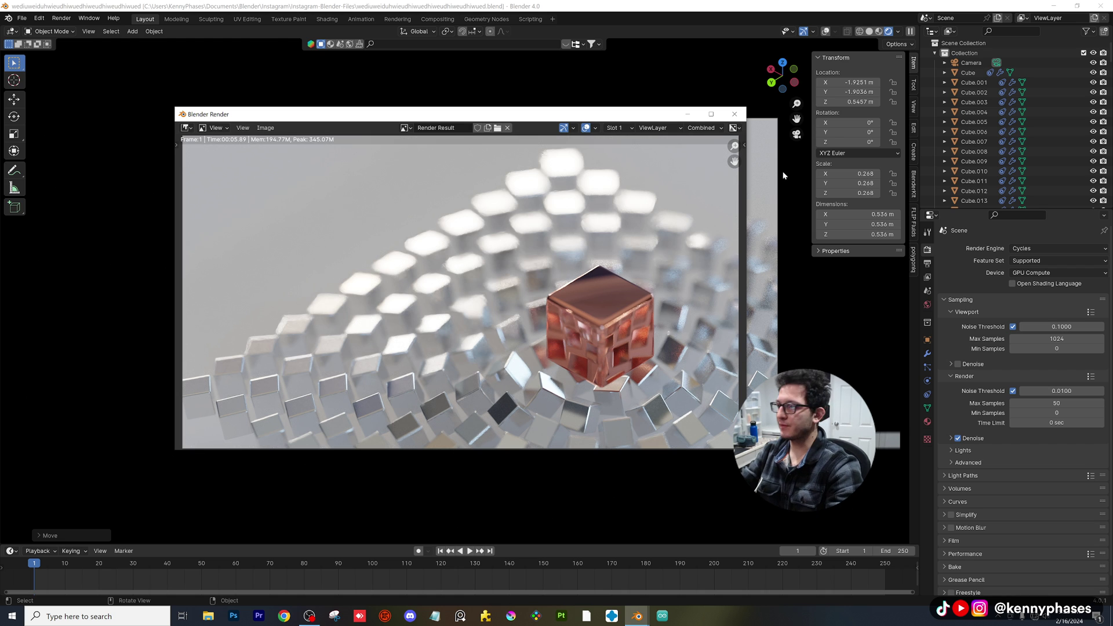
pyautogui.click(734, 114)
# Set the maximum samples for the final render to 150 and save the project.
pyautogui.click(1056, 403)
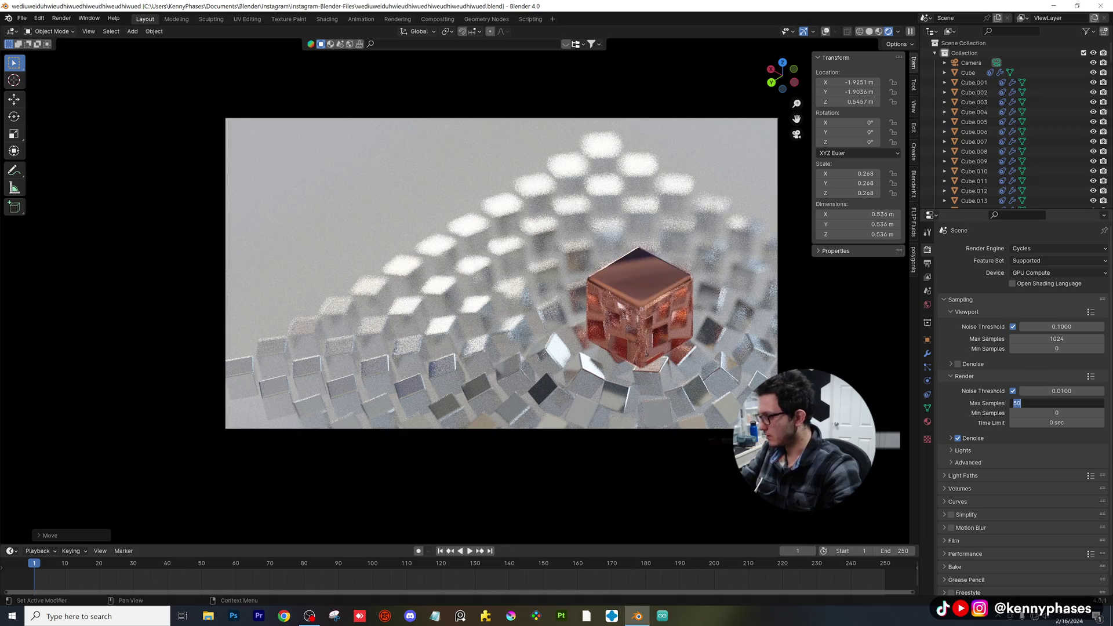
pyautogui.write('150')
pyautogui.press('Return')
pyautogui.hotkey('ctrl', 's')
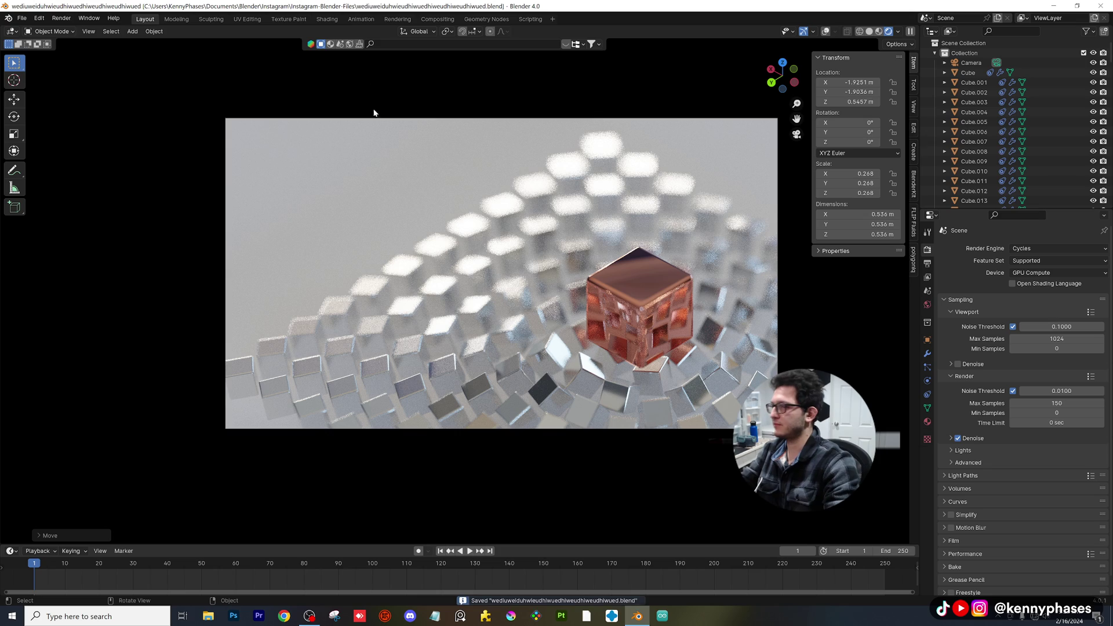
# Render the still image and save it as a PNG in the Downloads folder under a name starting with Copper-Thumb.
pyautogui.click(61, 18)
pyautogui.click(74, 30)
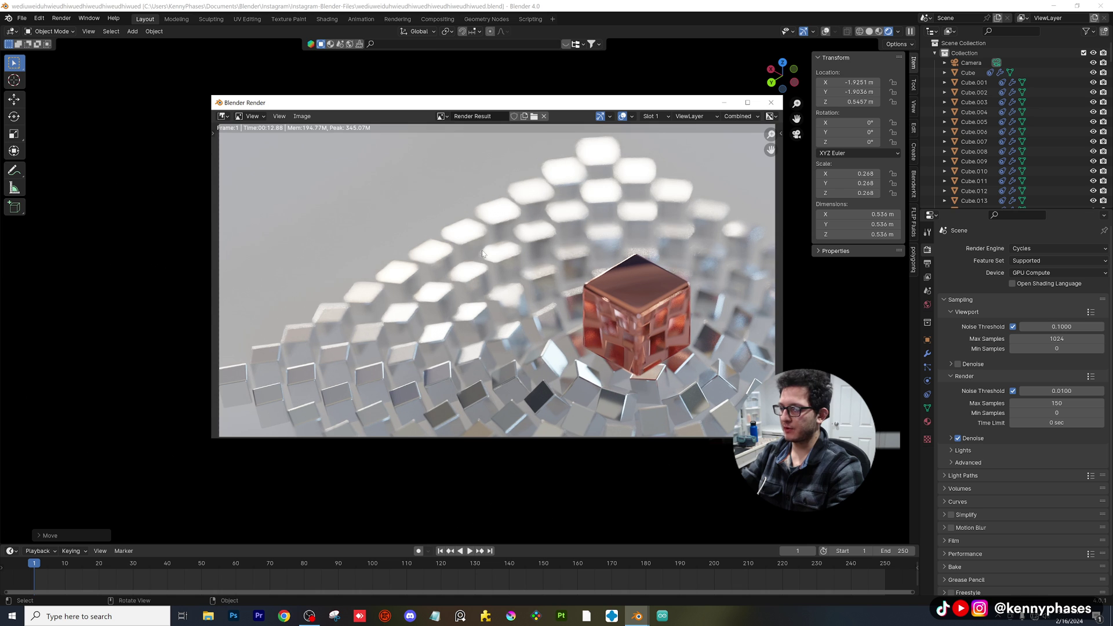
pyautogui.click(302, 116)
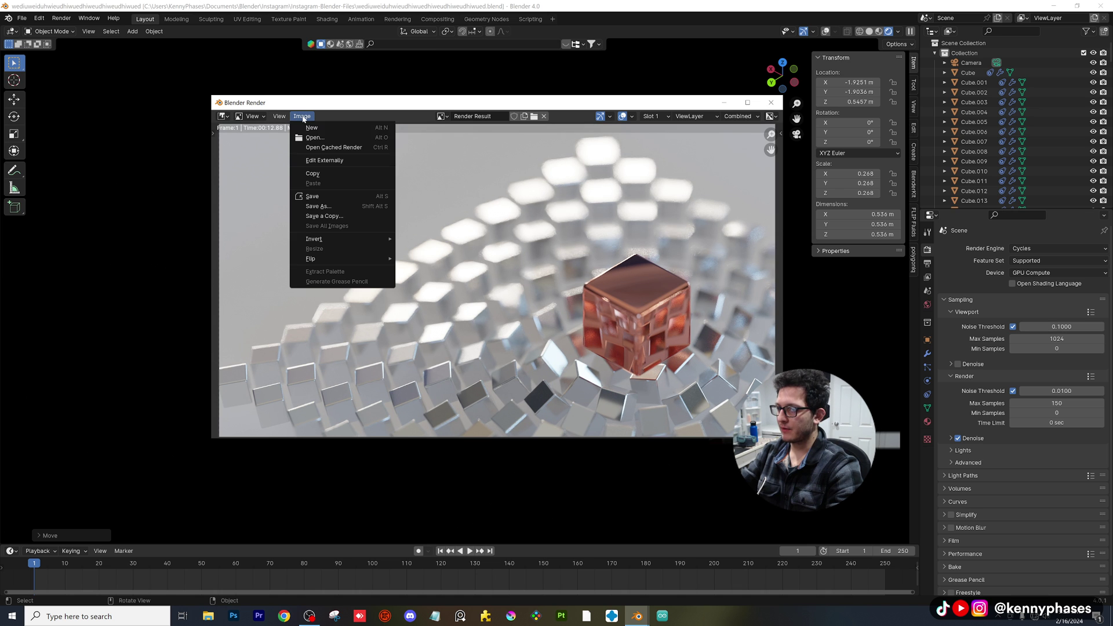
pyautogui.click(348, 207)
pyautogui.click(186, 135)
pyautogui.click(252, 488)
pyautogui.doubleClick(252, 488)
pyautogui.write('Copper-Thumbn.png')
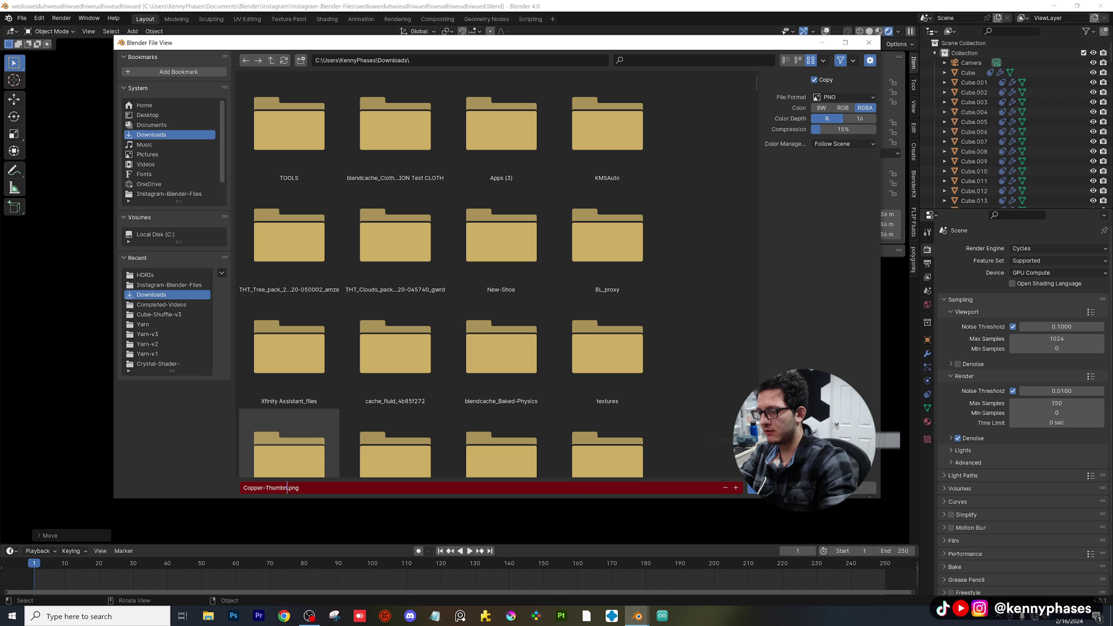